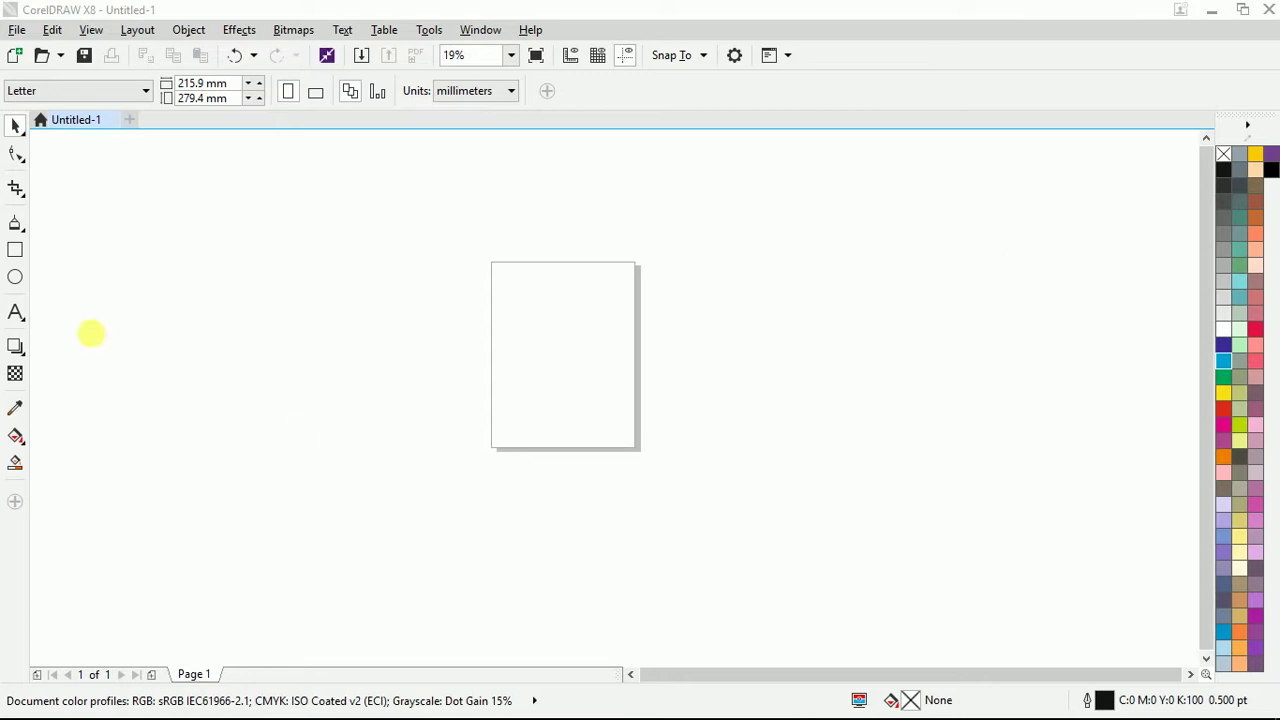
# Draw a rectangle about 163 mm wide and 89 mm high in the upper half of the page.
pyautogui.click(15, 253)
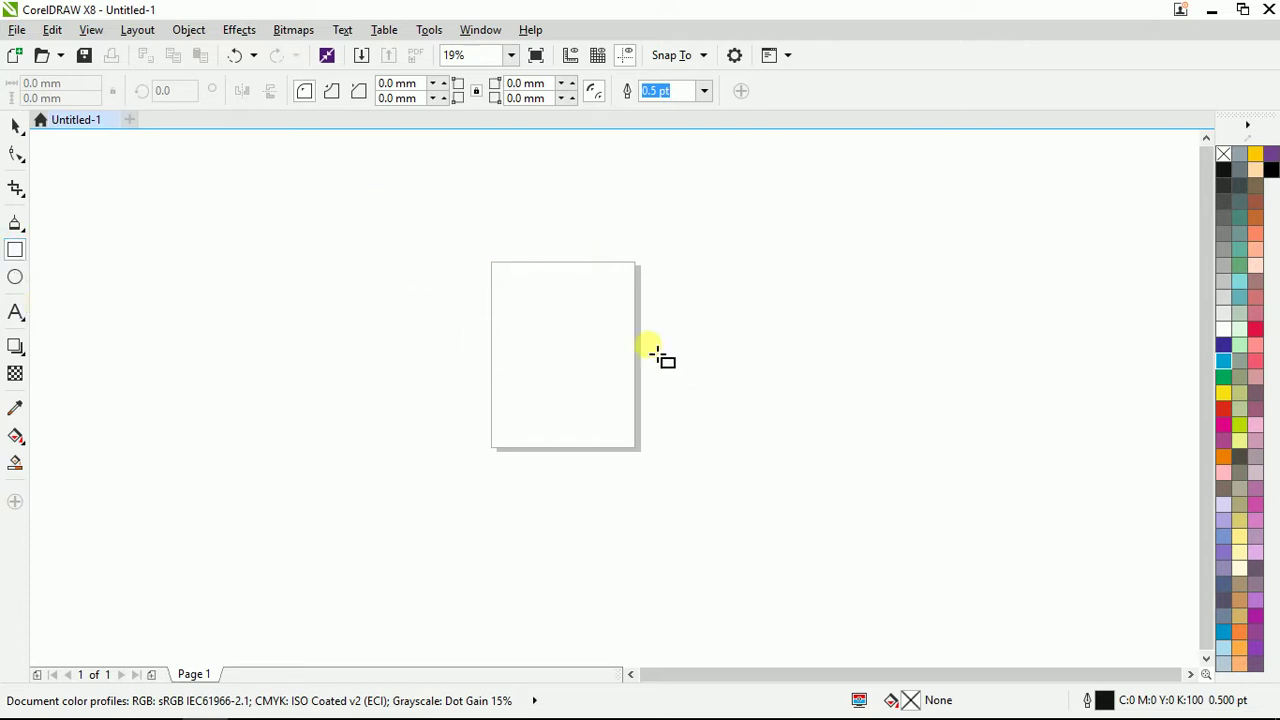
pyautogui.scroll(1, 550, 288)
pyautogui.moveTo(480, 292); pyautogui.dragTo(697, 410)
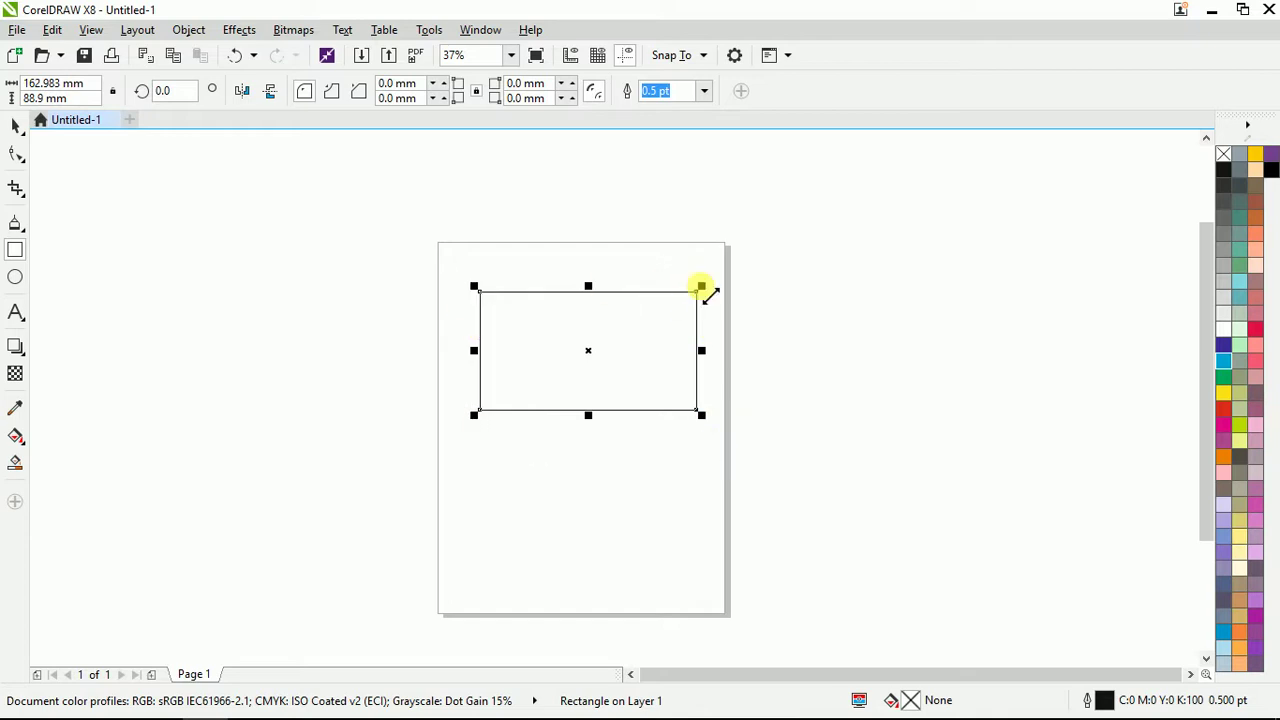
# Shrink the rectangle from its corner and all four sides to about 47 mm wide and 28 mm high.
pyautogui.moveTo(702, 288)
pyautogui.mouseDown()
pyautogui.moveTo(666, 314)
pyautogui.moveTo(682, 300)
pyautogui.mouseUp()
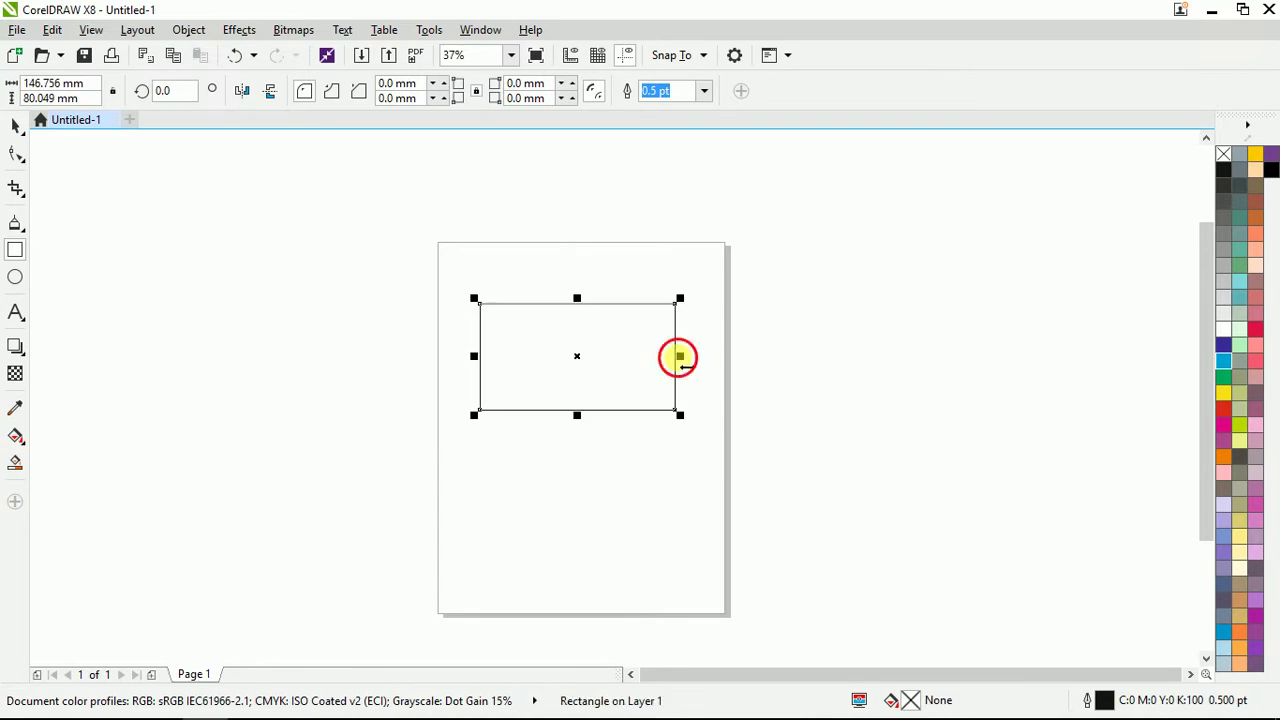
pyautogui.moveTo(680, 357); pyautogui.dragTo(590, 364)
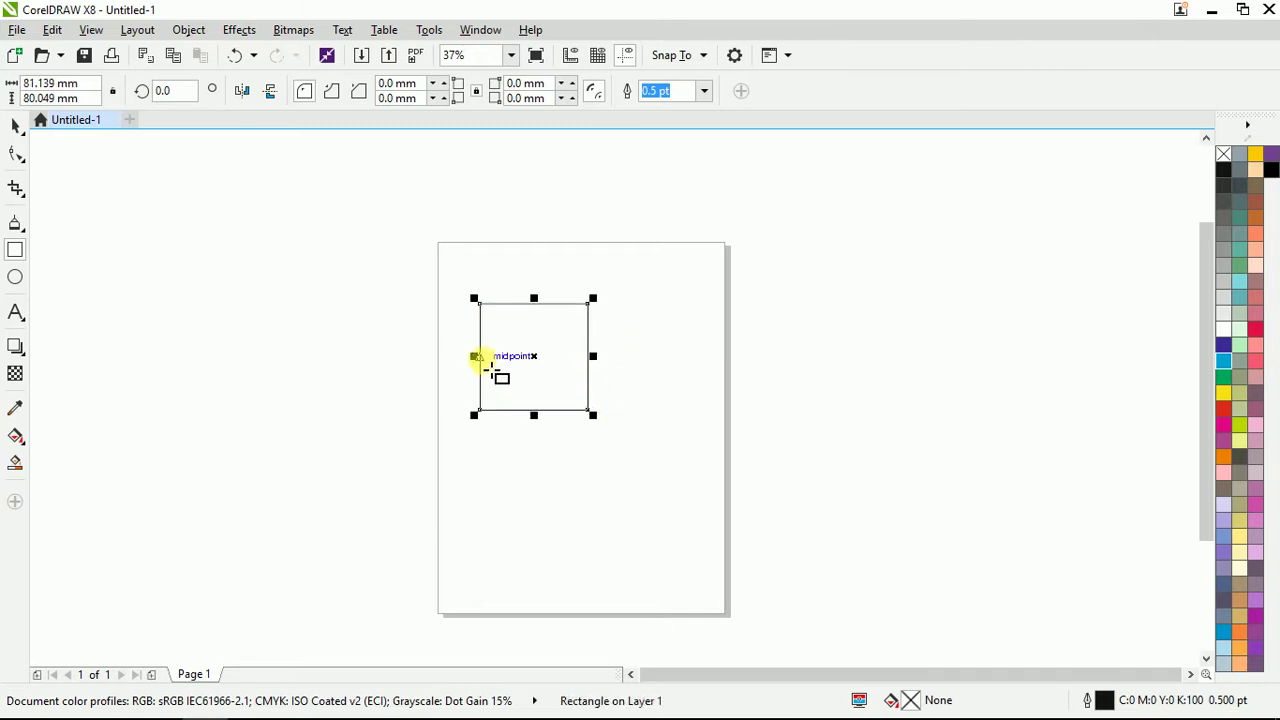
pyautogui.moveTo(481, 364); pyautogui.dragTo(525, 369)
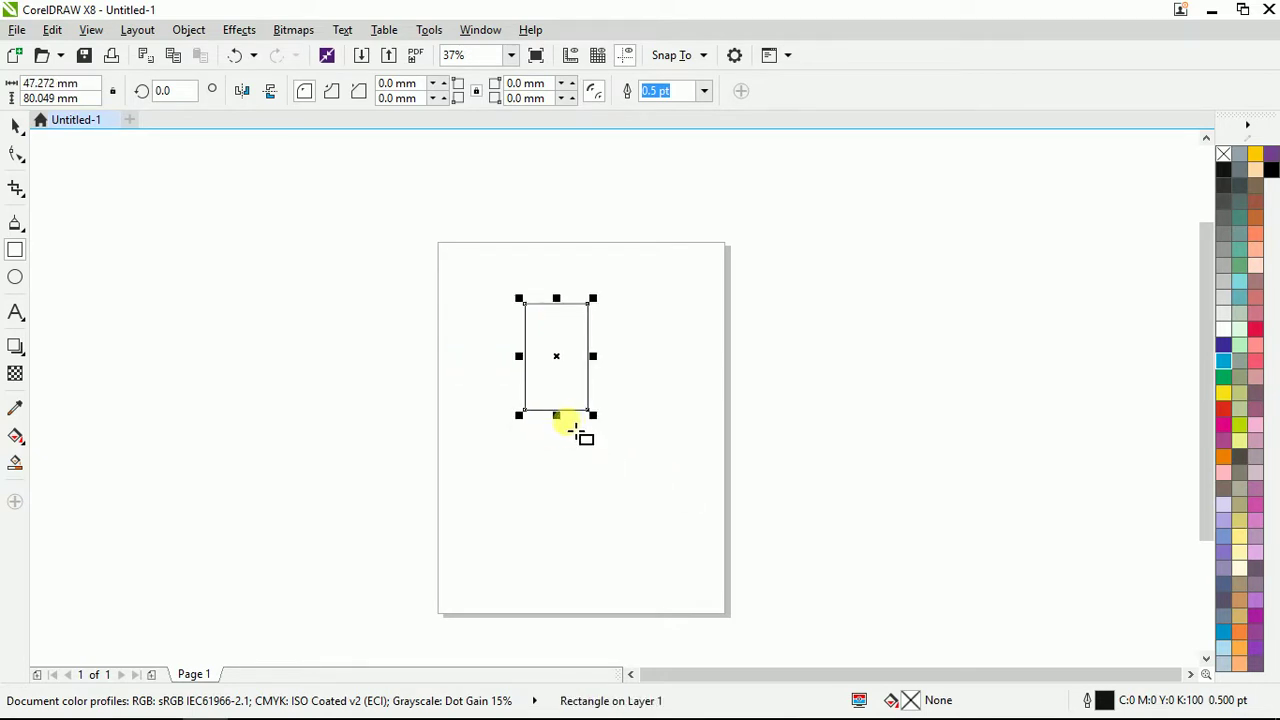
pyautogui.moveTo(557, 416); pyautogui.dragTo(557, 361)
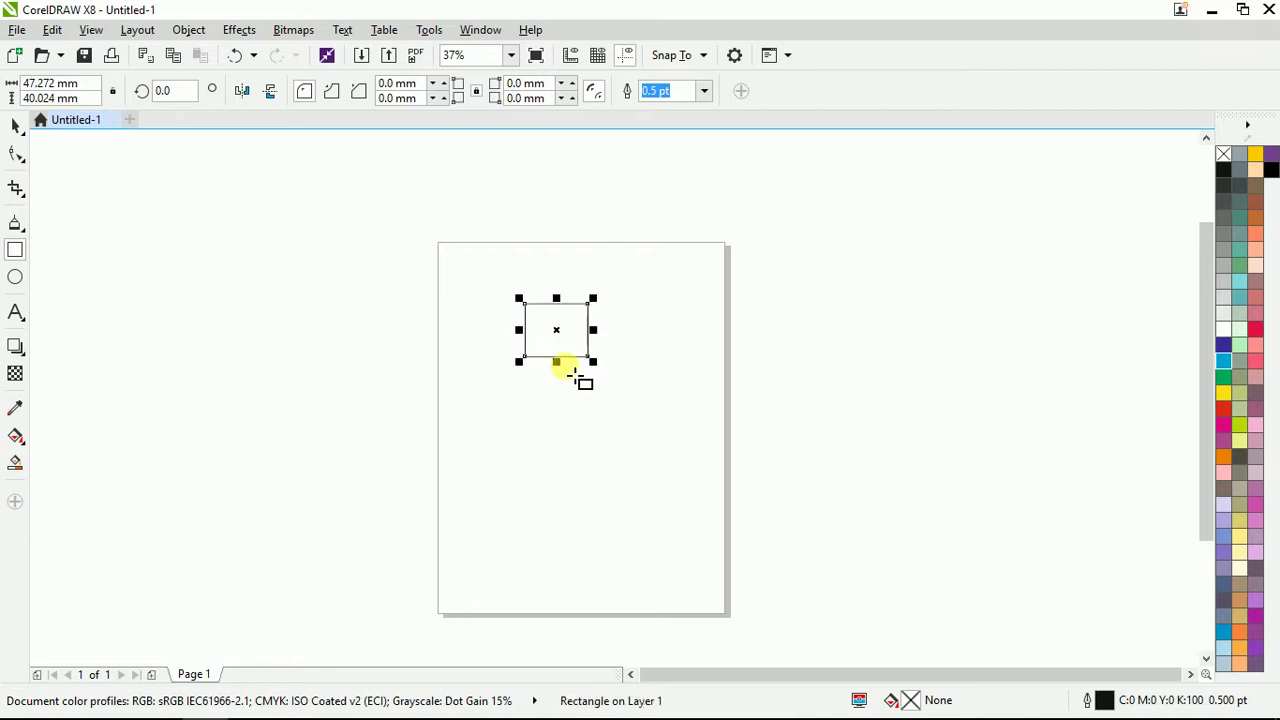
pyautogui.moveTo(557, 298); pyautogui.dragTo(557, 318)
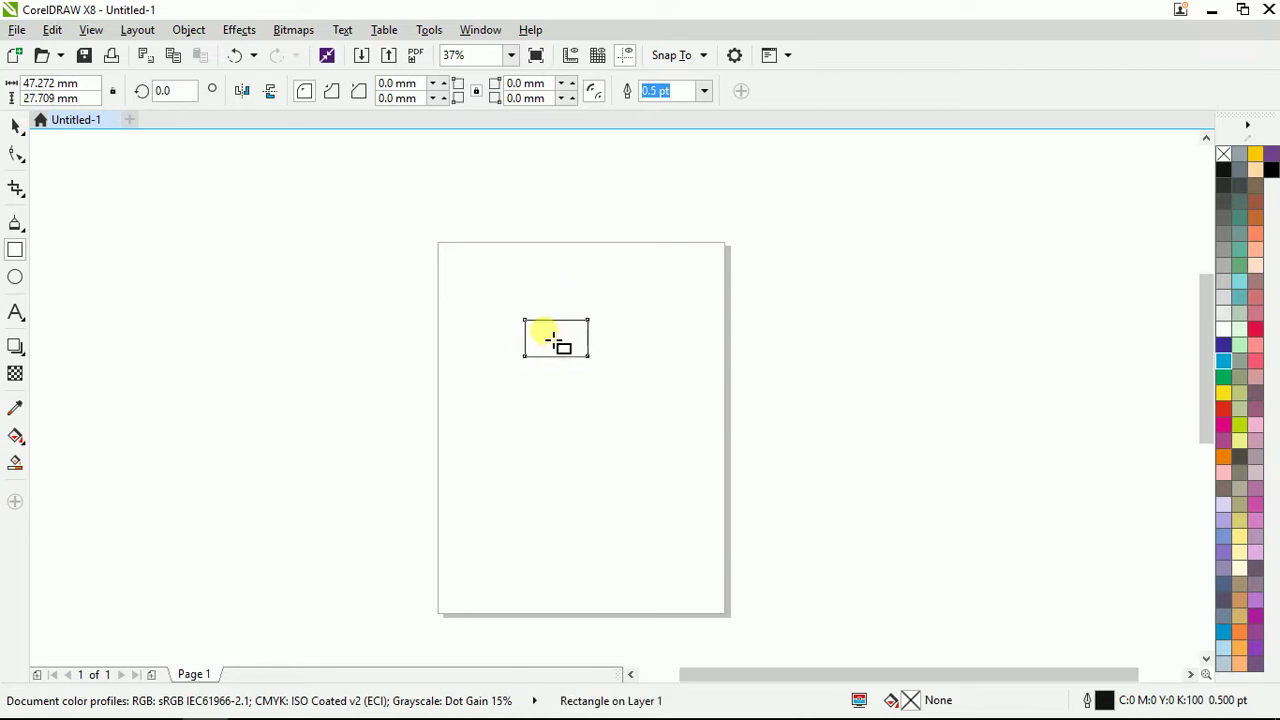
# Enlarge the rectangle to about 125 by 73 mm and move it slightly up and to the left on the page.
pyautogui.scroll(2, 555, 335)
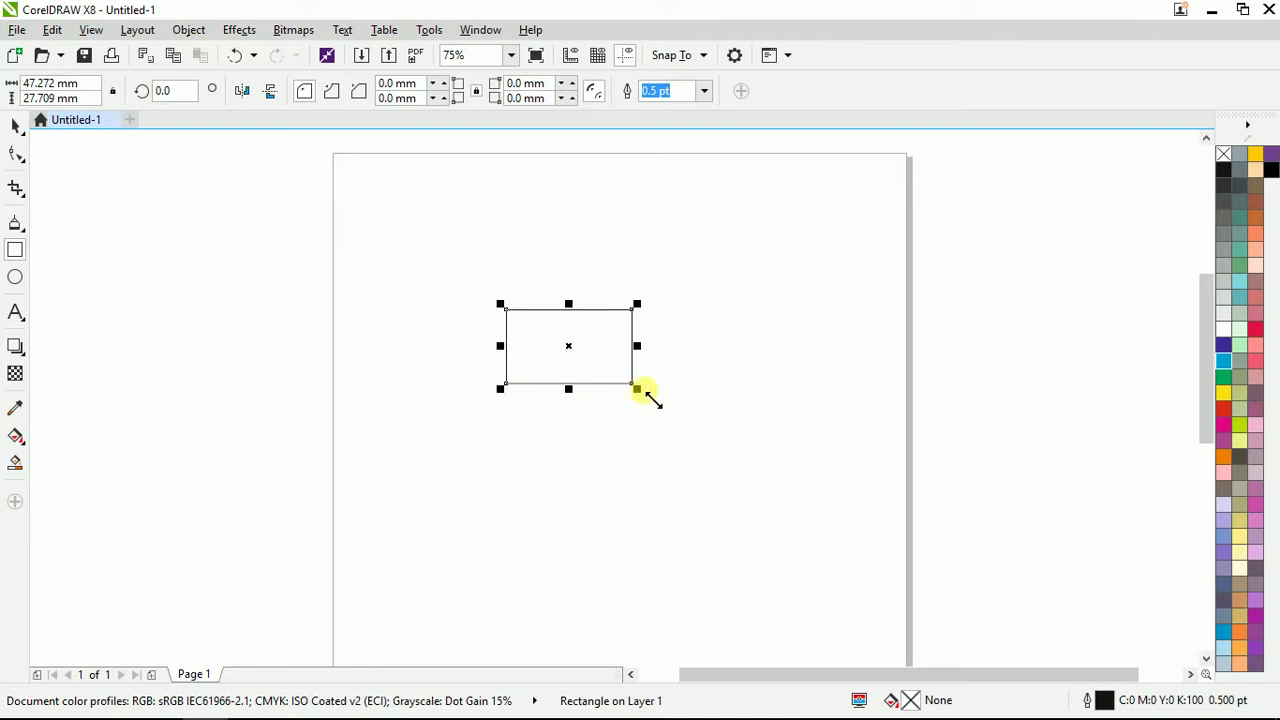
pyautogui.moveTo(637, 389); pyautogui.dragTo(812, 490)
pyautogui.moveTo(815, 305); pyautogui.dragTo(845, 255)
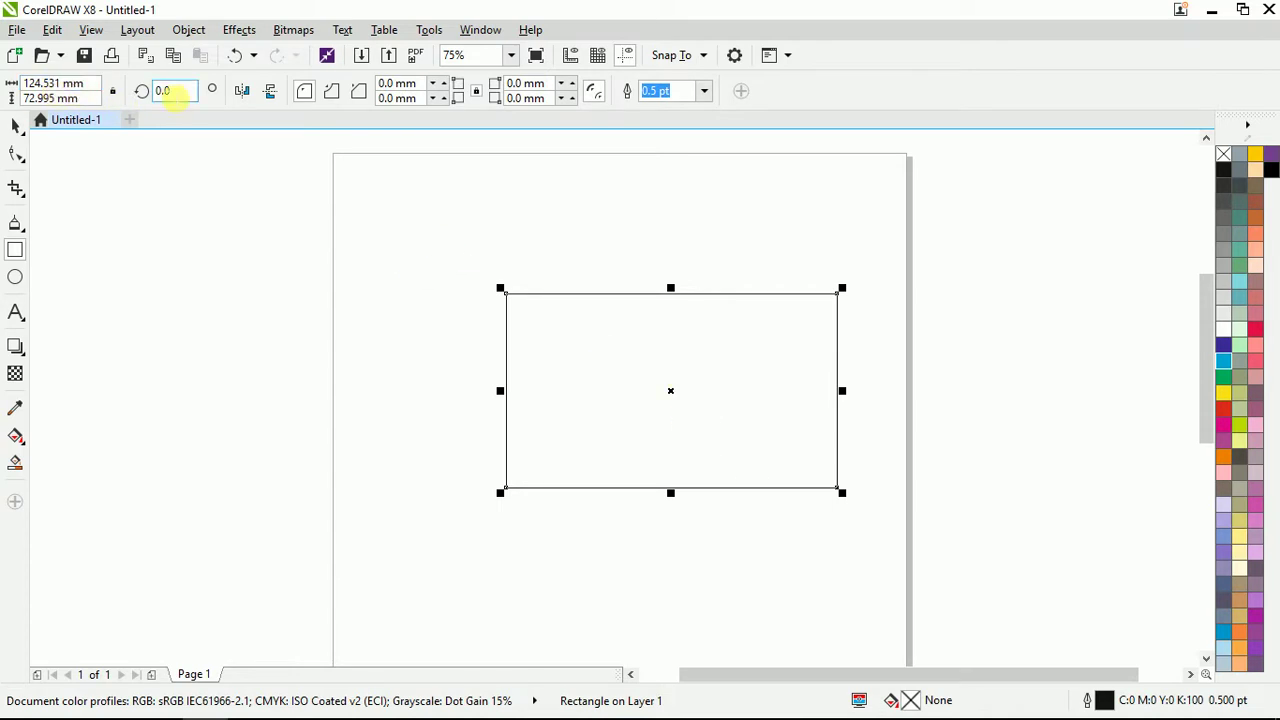
pyautogui.click(188, 91)
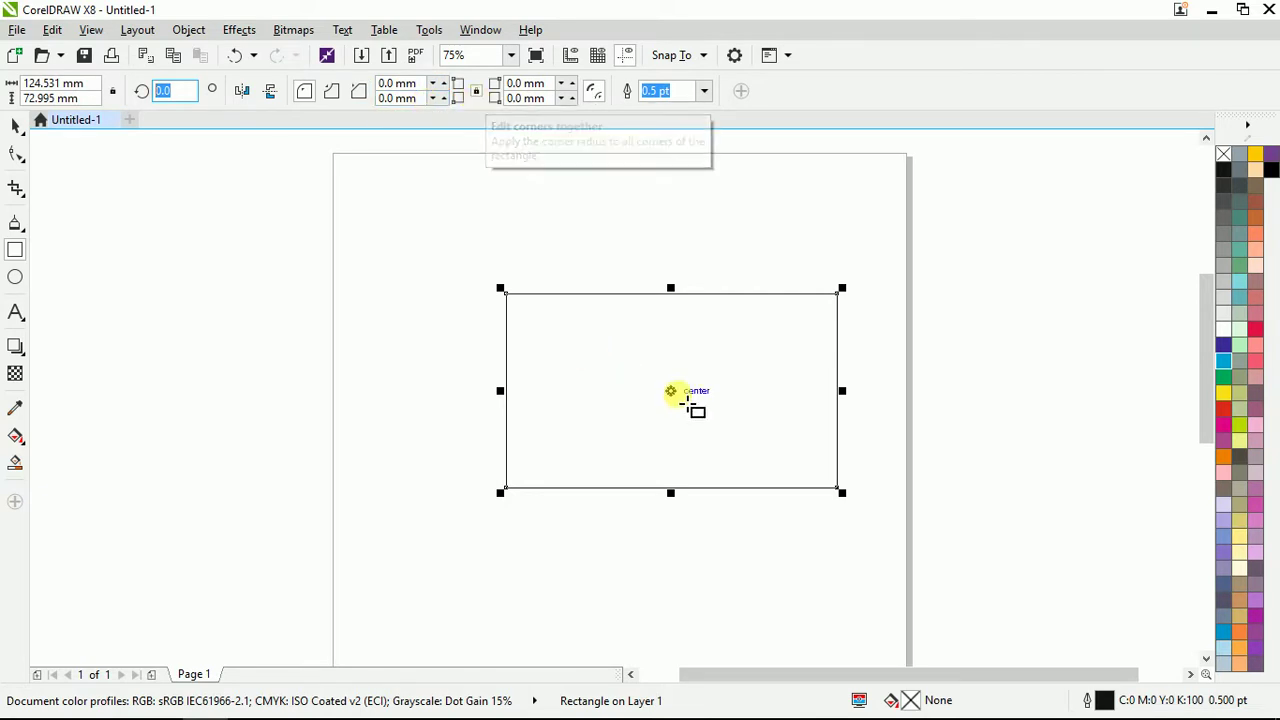
pyautogui.moveTo(670, 391); pyautogui.dragTo(622, 372)
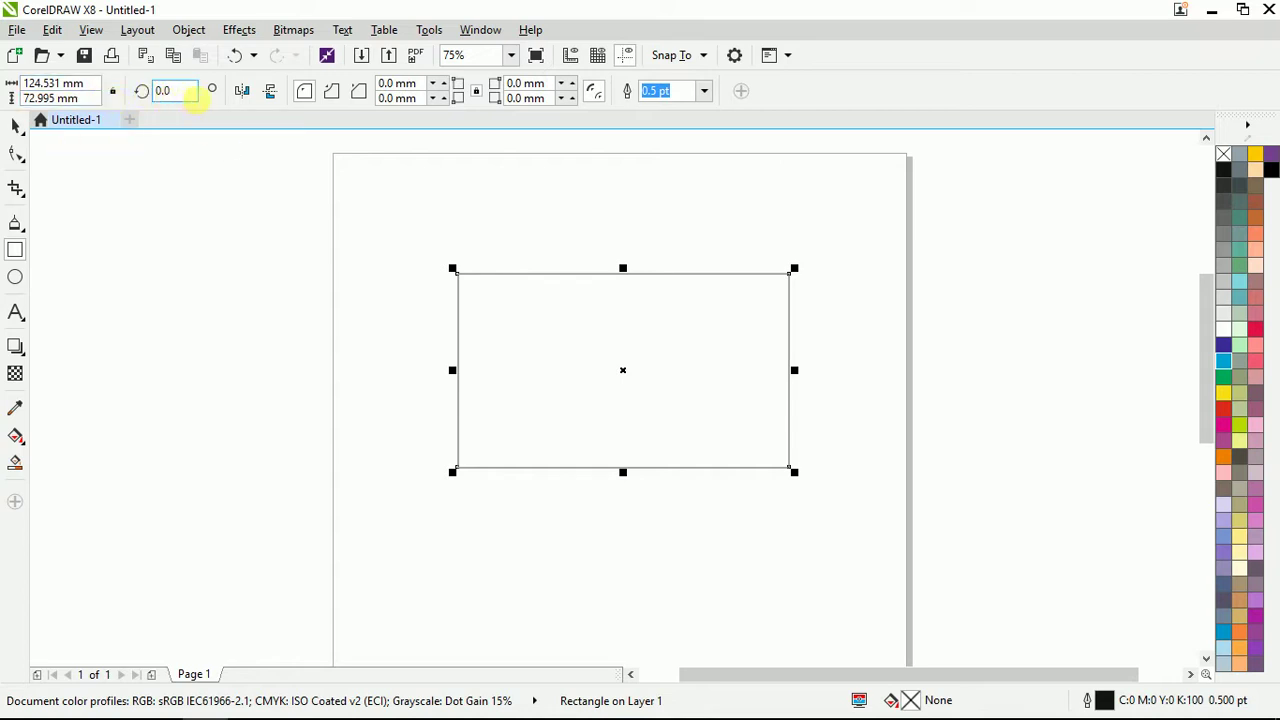
# Rotate the rectangle by 30 degrees and undo the rotation.
pyautogui.click(185, 91)
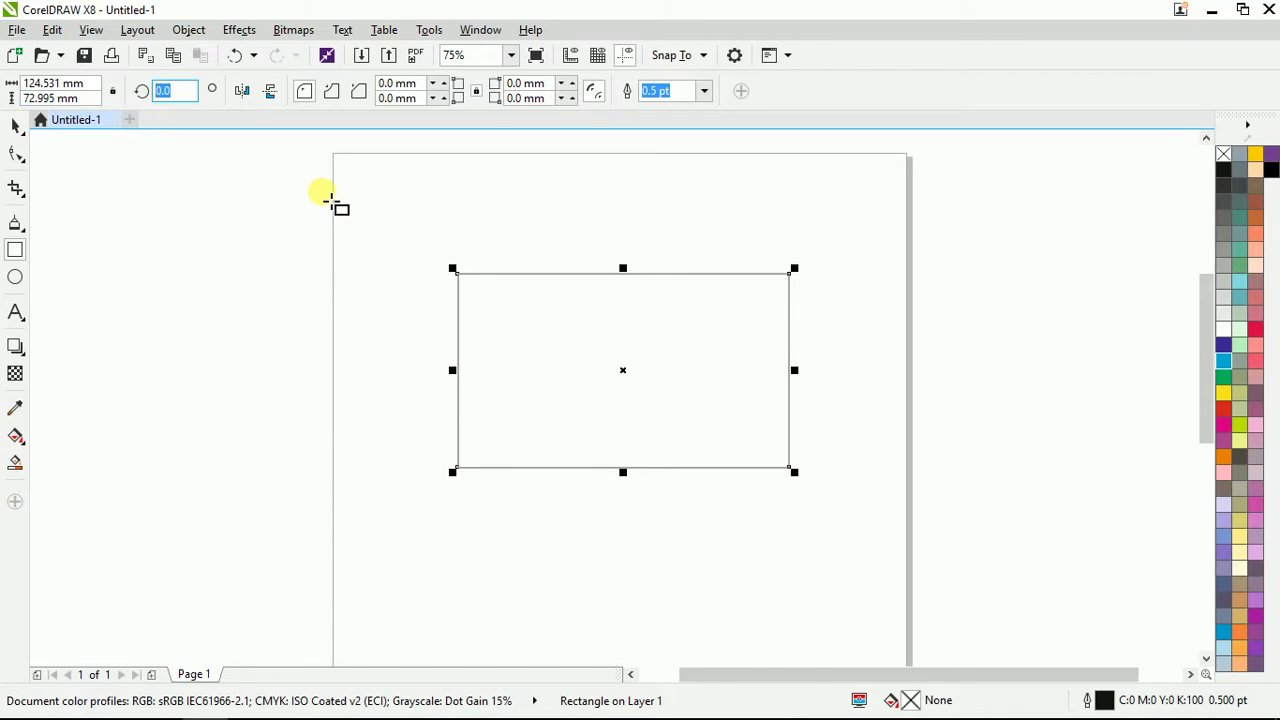
pyautogui.write('30')
pyautogui.press('Return')
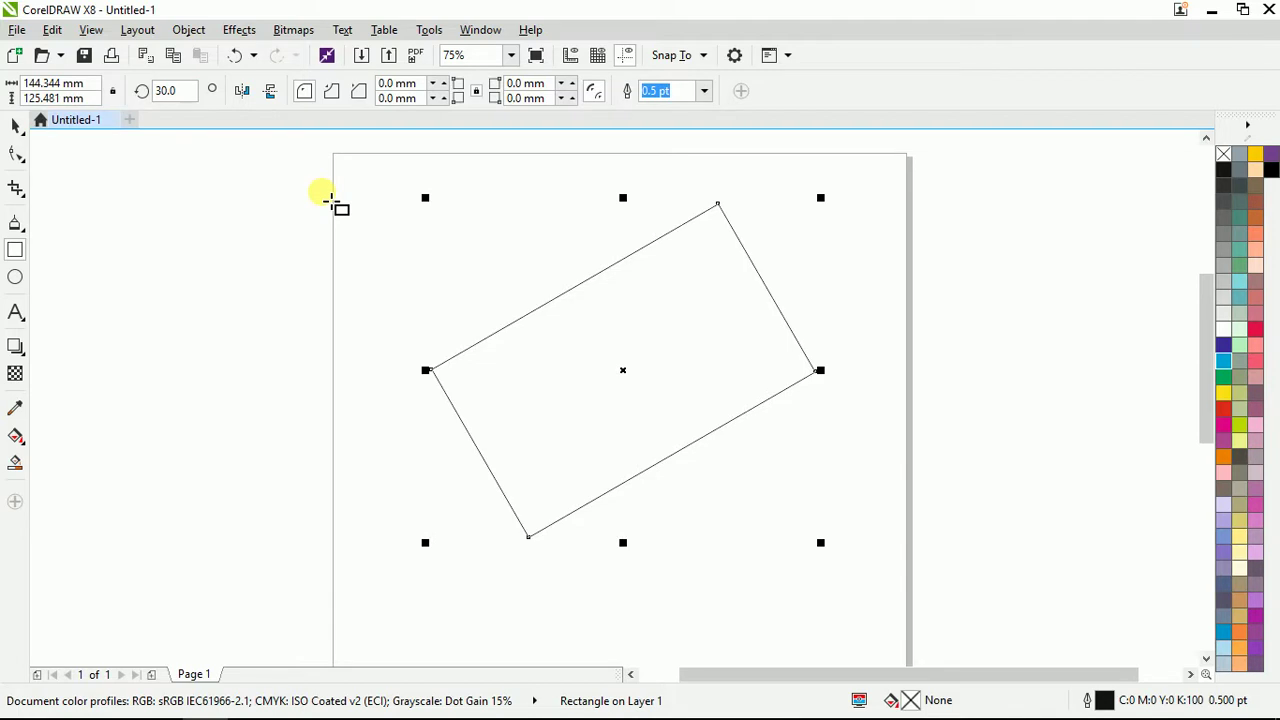
pyautogui.hotkey('ctrl', 'z')
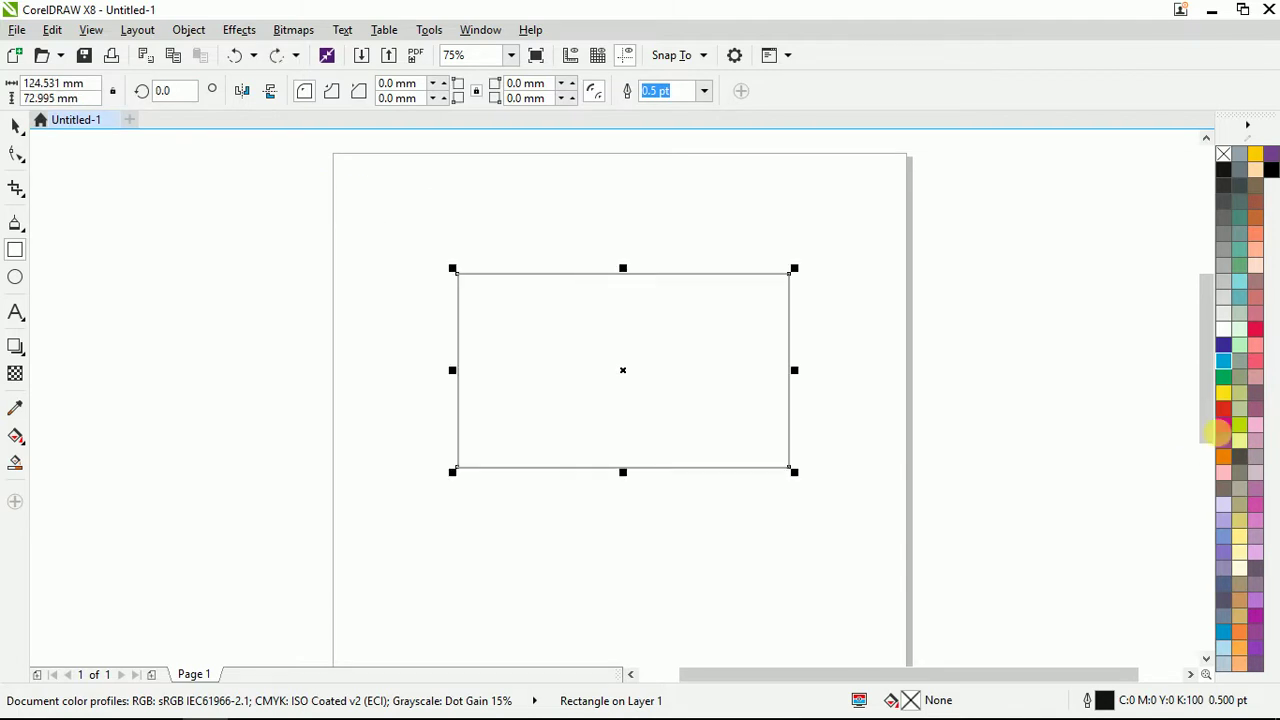
# Fill the rectangle with red and nudge it slightly up and to the left.
pyautogui.click(1224, 410)
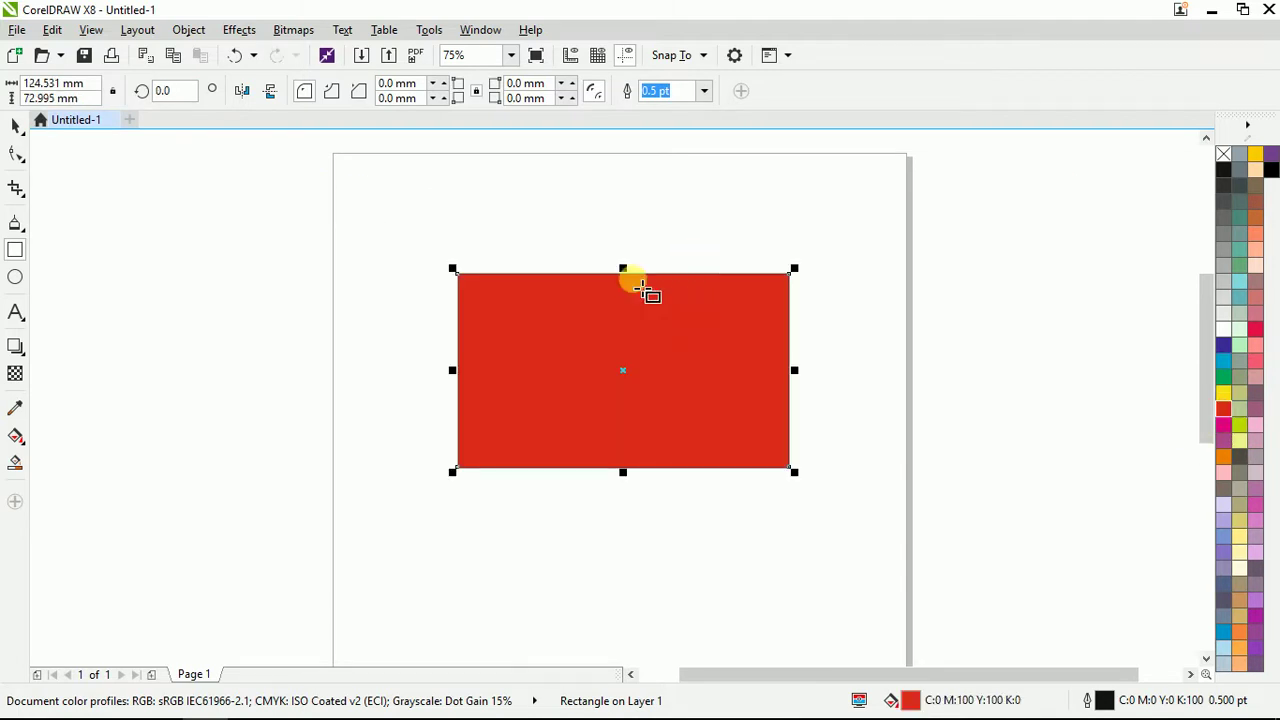
pyautogui.click(15, 126)
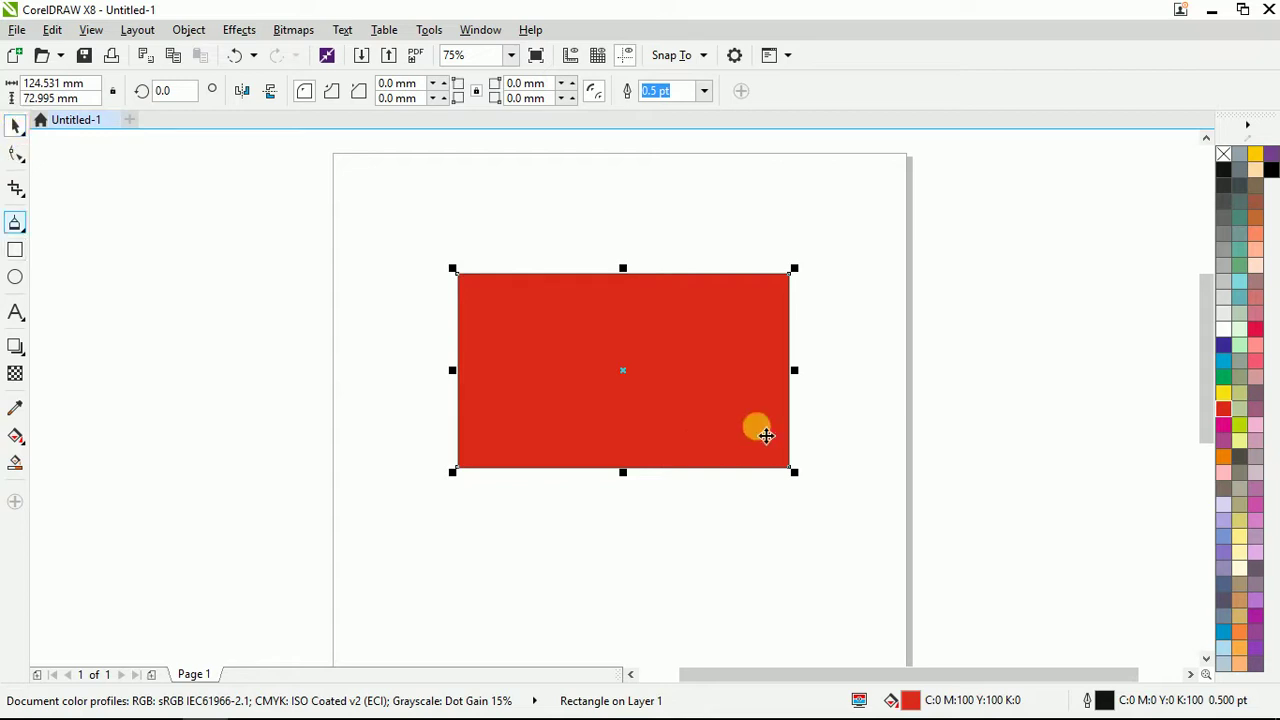
pyautogui.moveTo(713, 399); pyautogui.dragTo(705, 389)
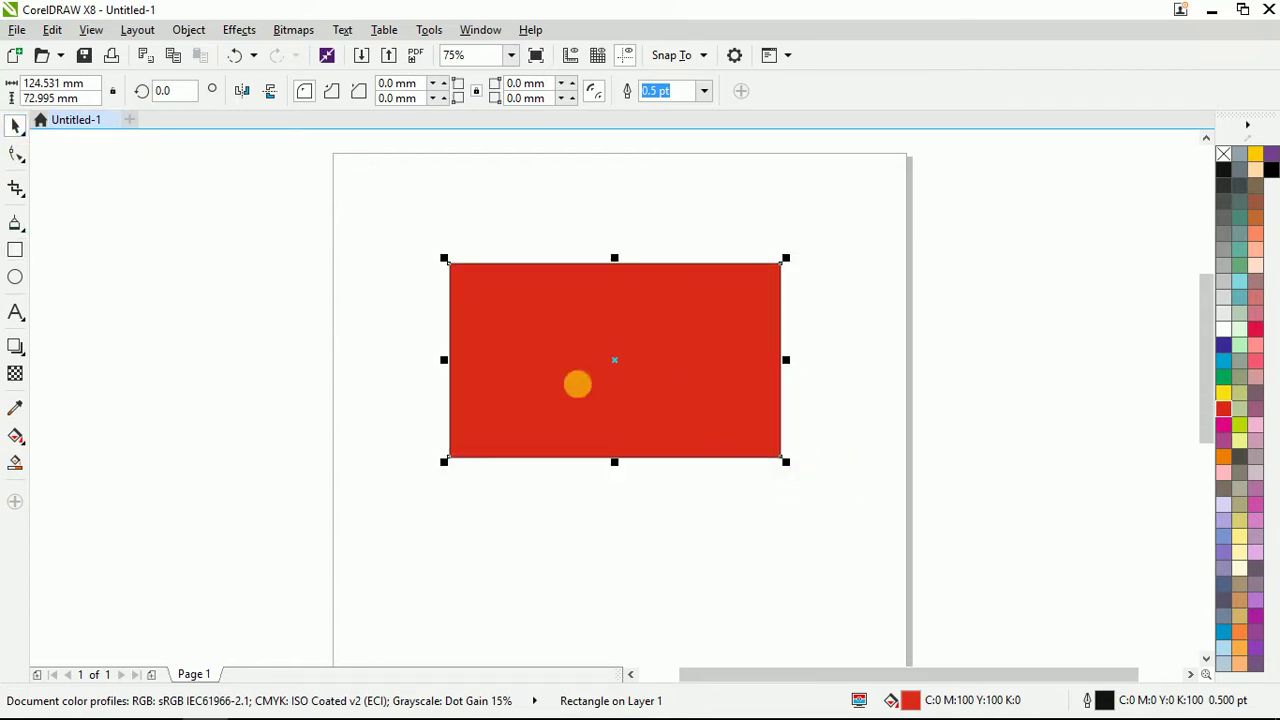
# Mirror the red rectangle horizontally and vertically.
pyautogui.click(243, 91)
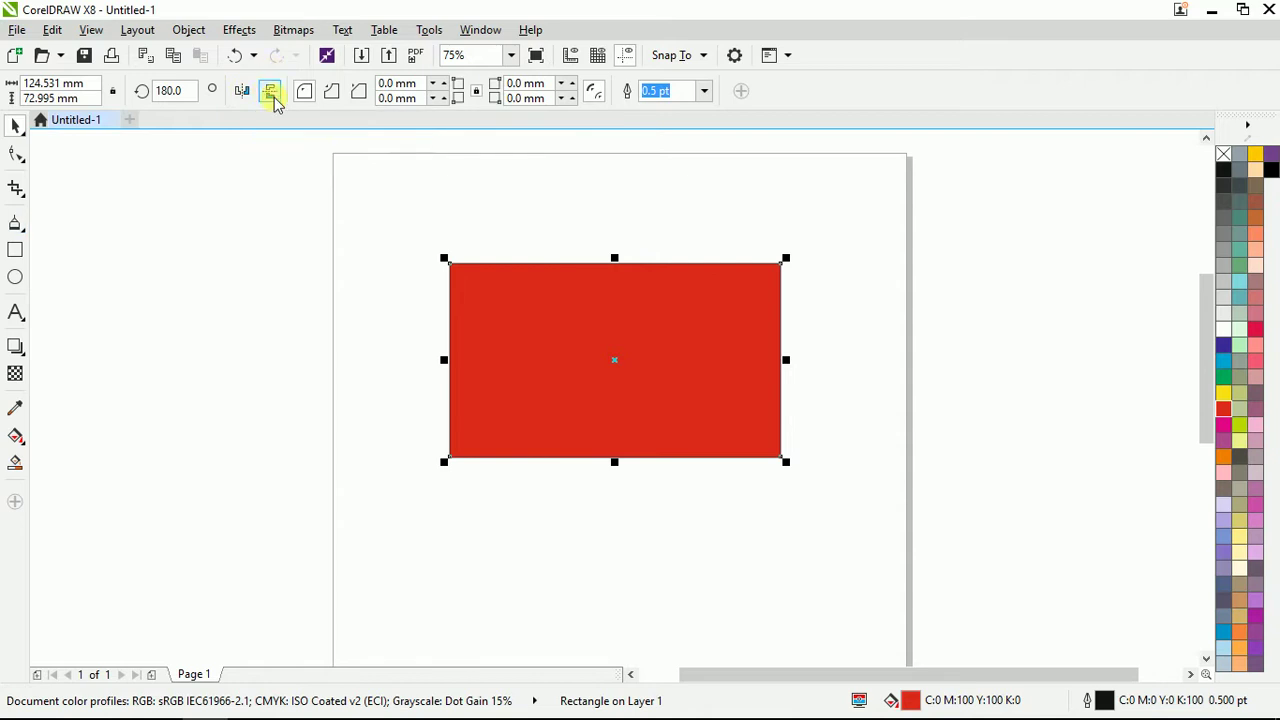
pyautogui.click(272, 93)
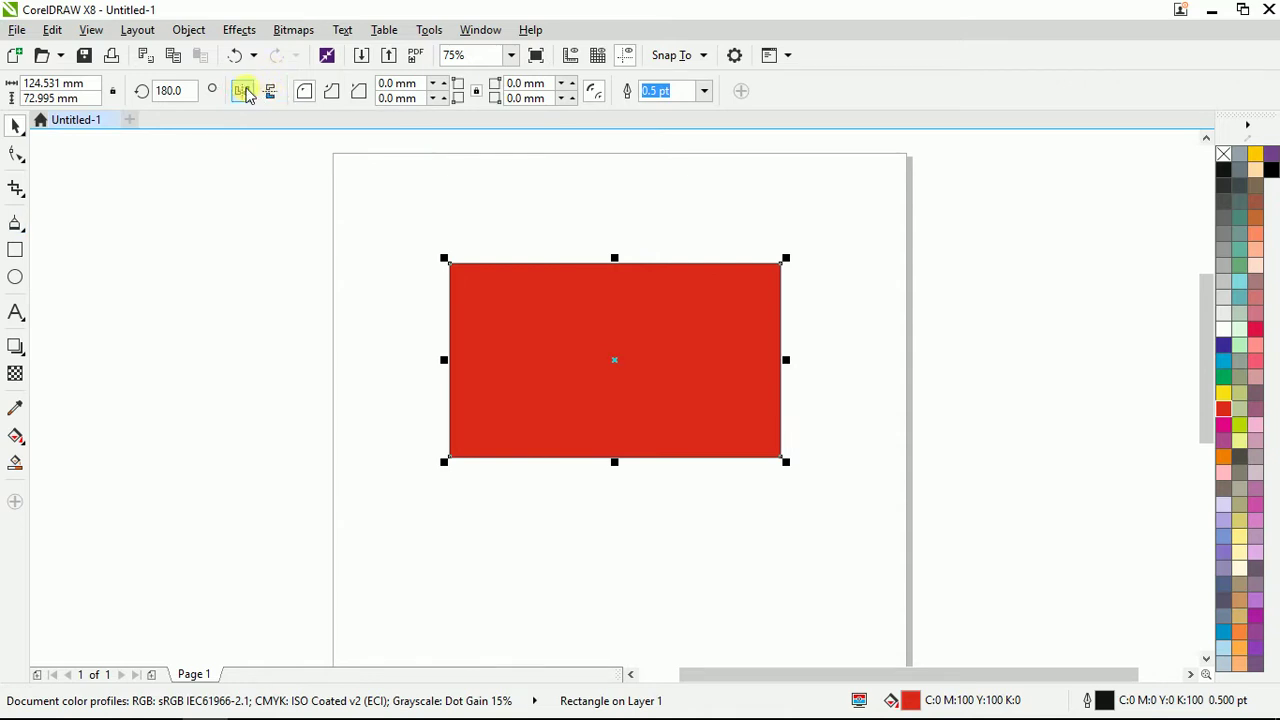
pyautogui.click(271, 92)
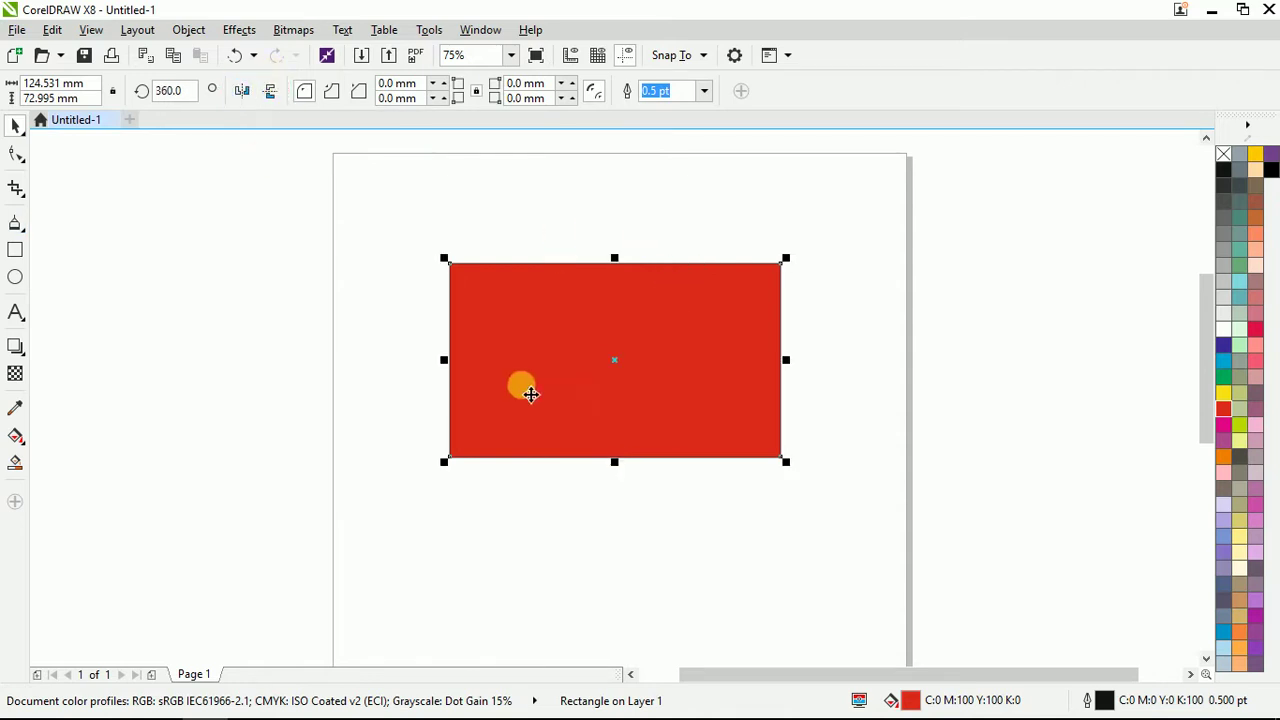
# Draw a rectangle about 108 by 26 mm in the lower part of the red rectangle and fill it dark blue.
pyautogui.click(14, 251)
pyautogui.moveTo(463, 381); pyautogui.dragTo(750, 451)
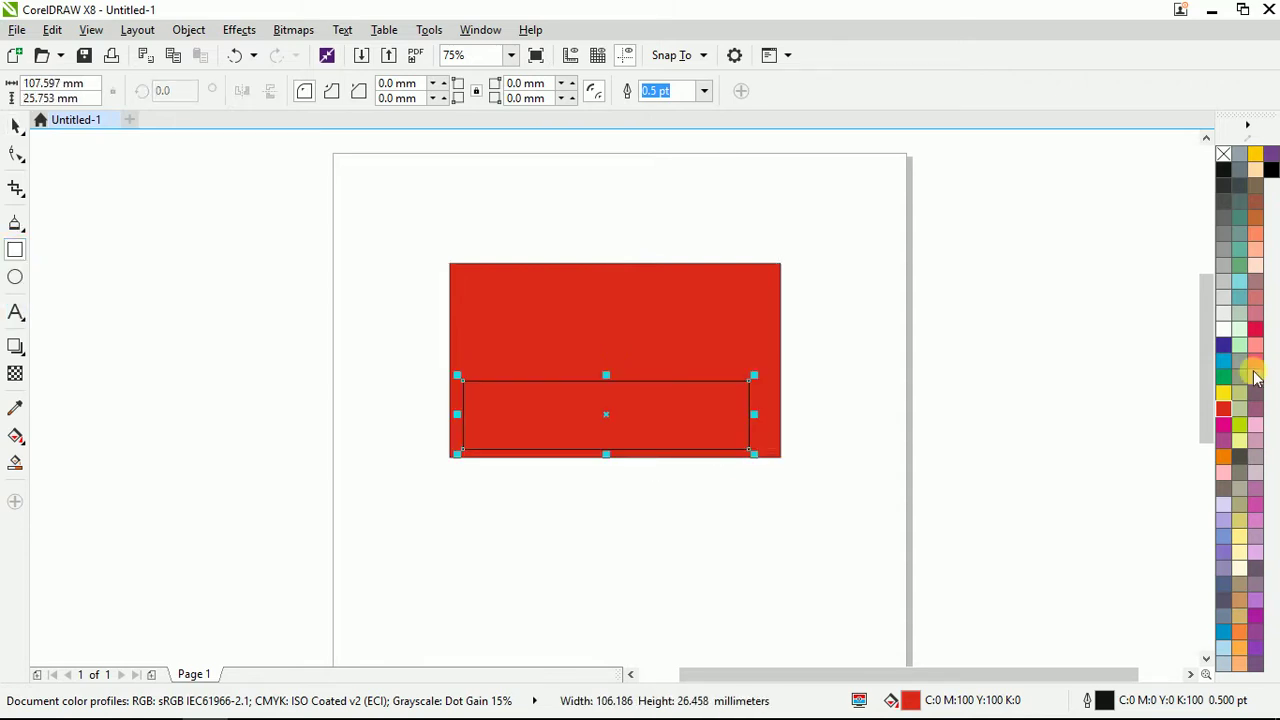
pyautogui.click(1223, 345)
# Draw a square about 30 mm wide near the red rectangle's right side, overlapping the dark blue one, and fill it cyan.
pyautogui.moveTo(687, 313)
pyautogui.mouseDown()
pyautogui.moveTo(790, 410)
pyautogui.moveTo(777, 403)
pyautogui.mouseUp()
pyautogui.hotkey('ctrl', 'r')
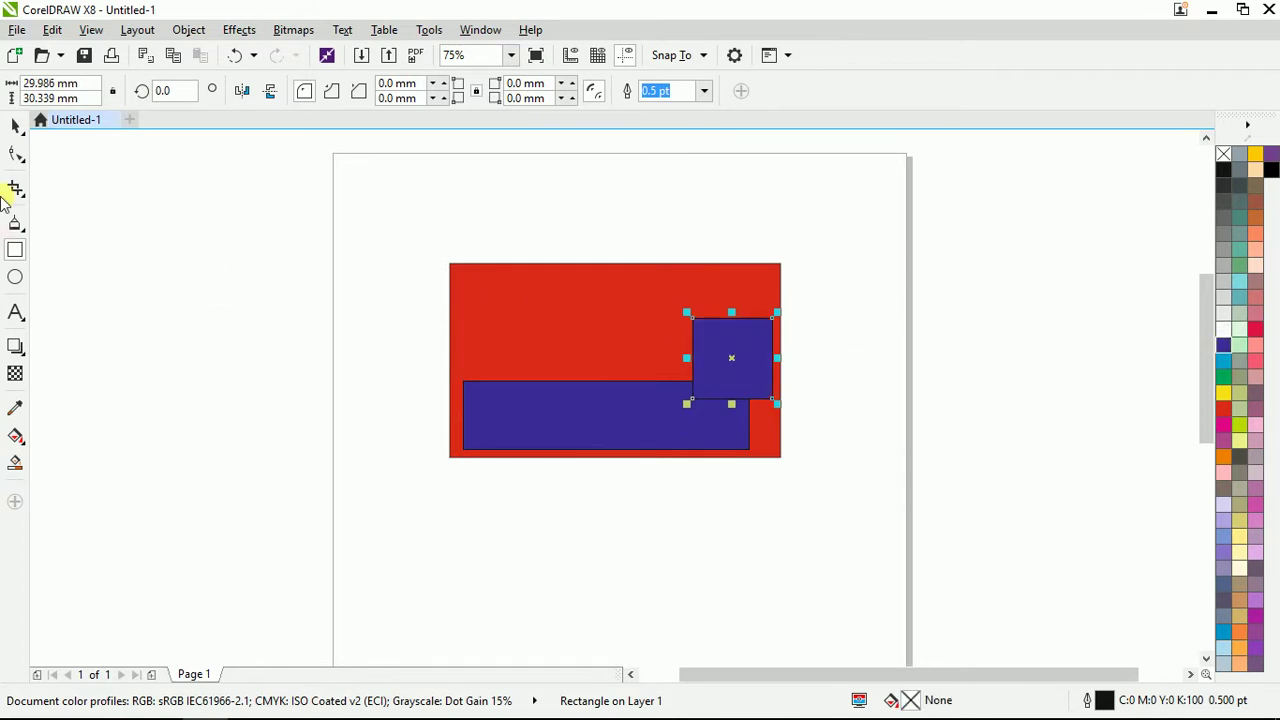
pyautogui.press('space')
pyautogui.click(1223, 360)
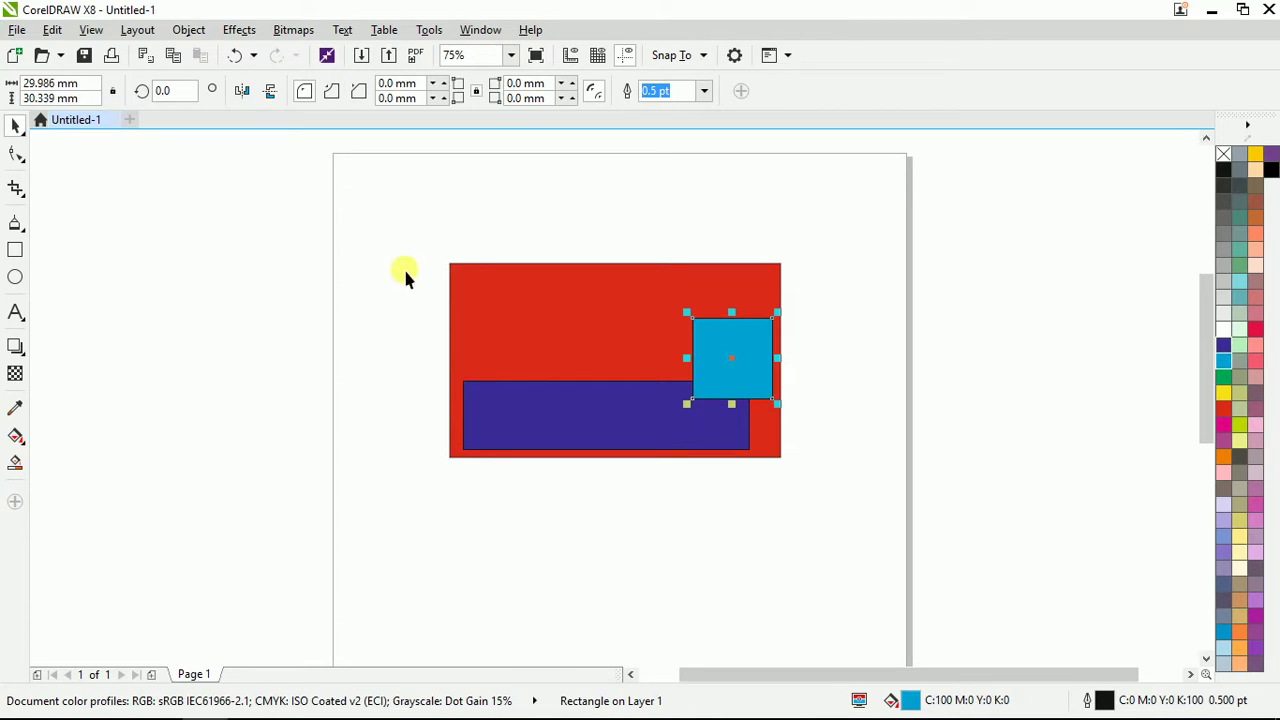
# Group the three rectangles and mirror the group several times horizontally and vertically.
pyautogui.moveTo(360, 221); pyautogui.dragTo(980, 622)
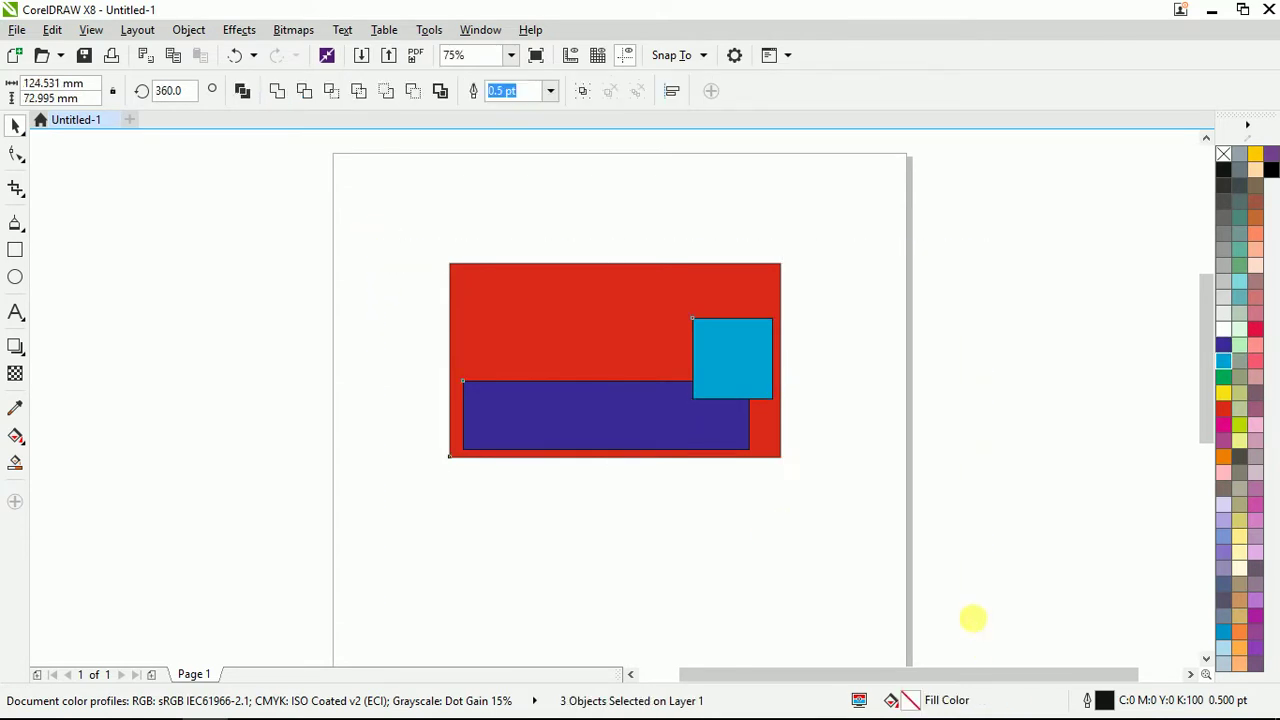
pyautogui.hotkey('ctrl', 'g')
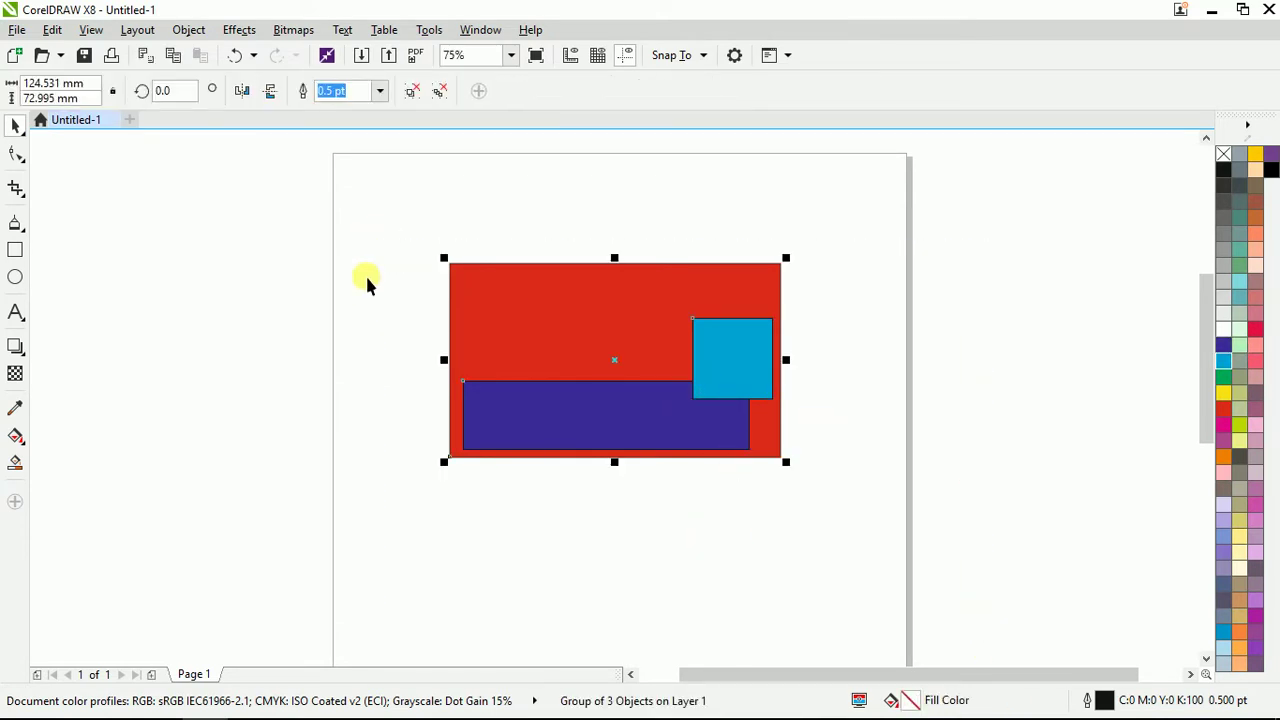
pyautogui.click(242, 91)
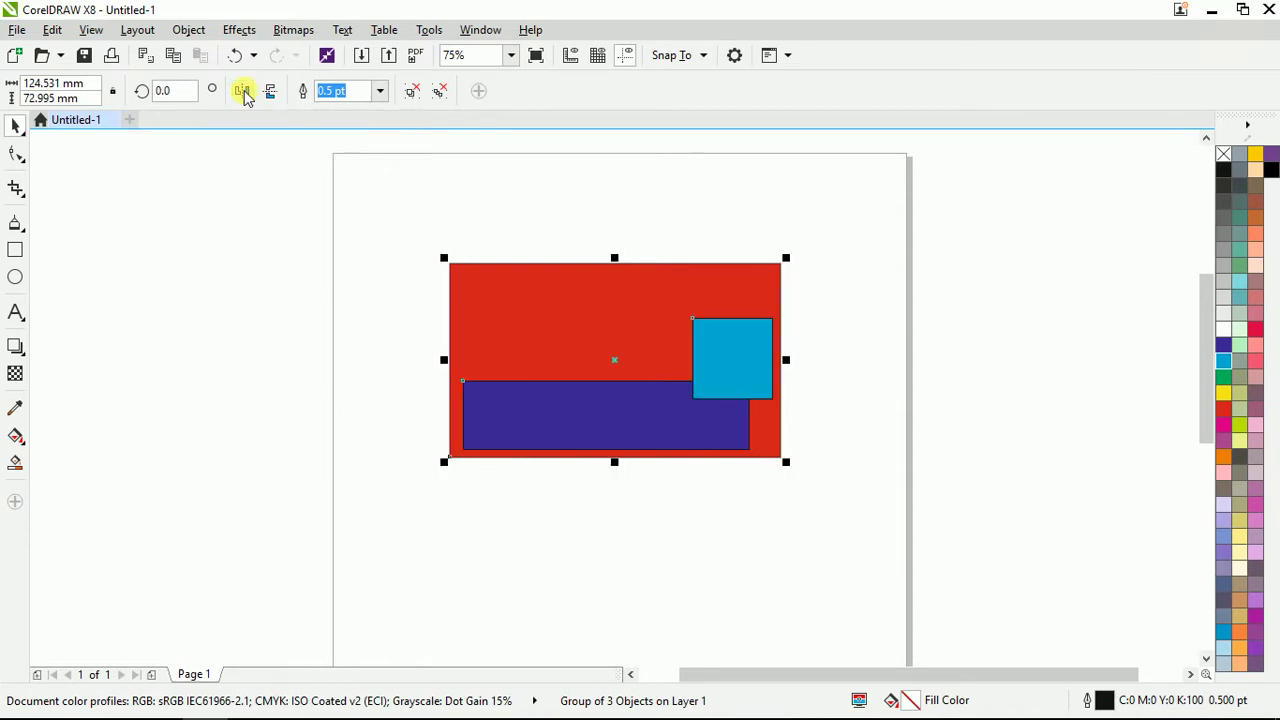
pyautogui.click(270, 92)
pyautogui.click(274, 93)
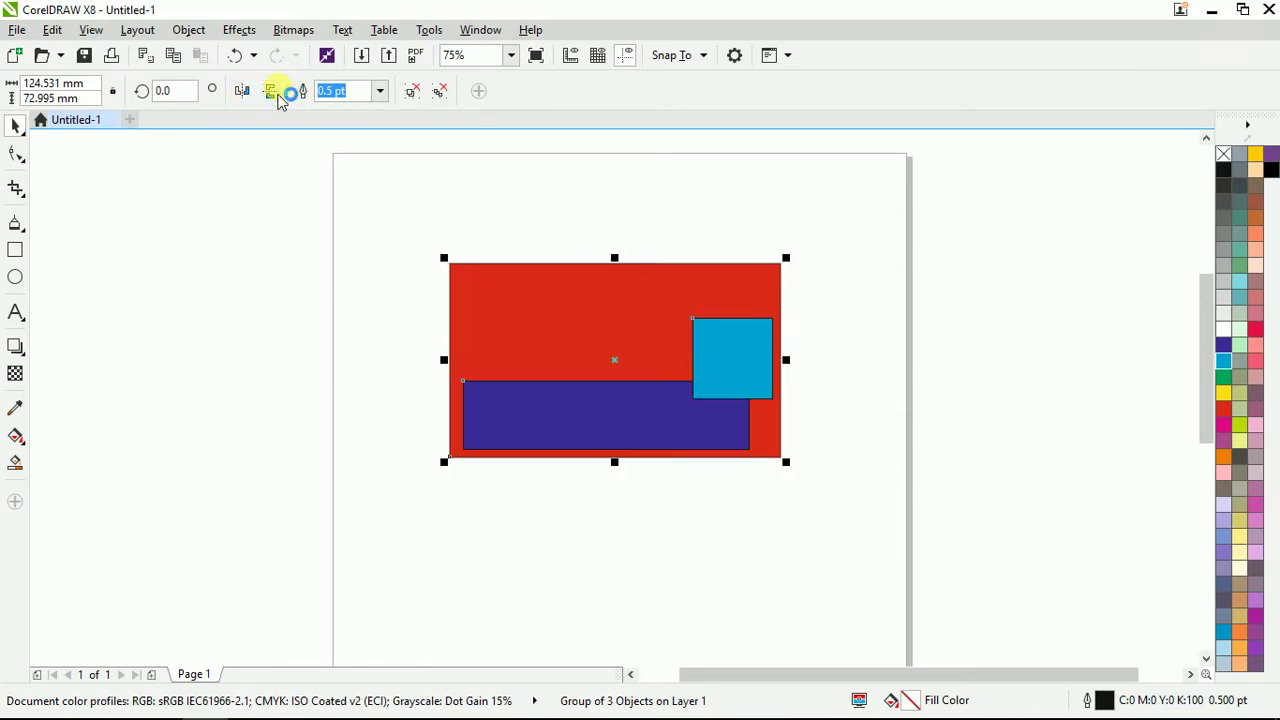
pyautogui.click(273, 91)
pyautogui.click(277, 92)
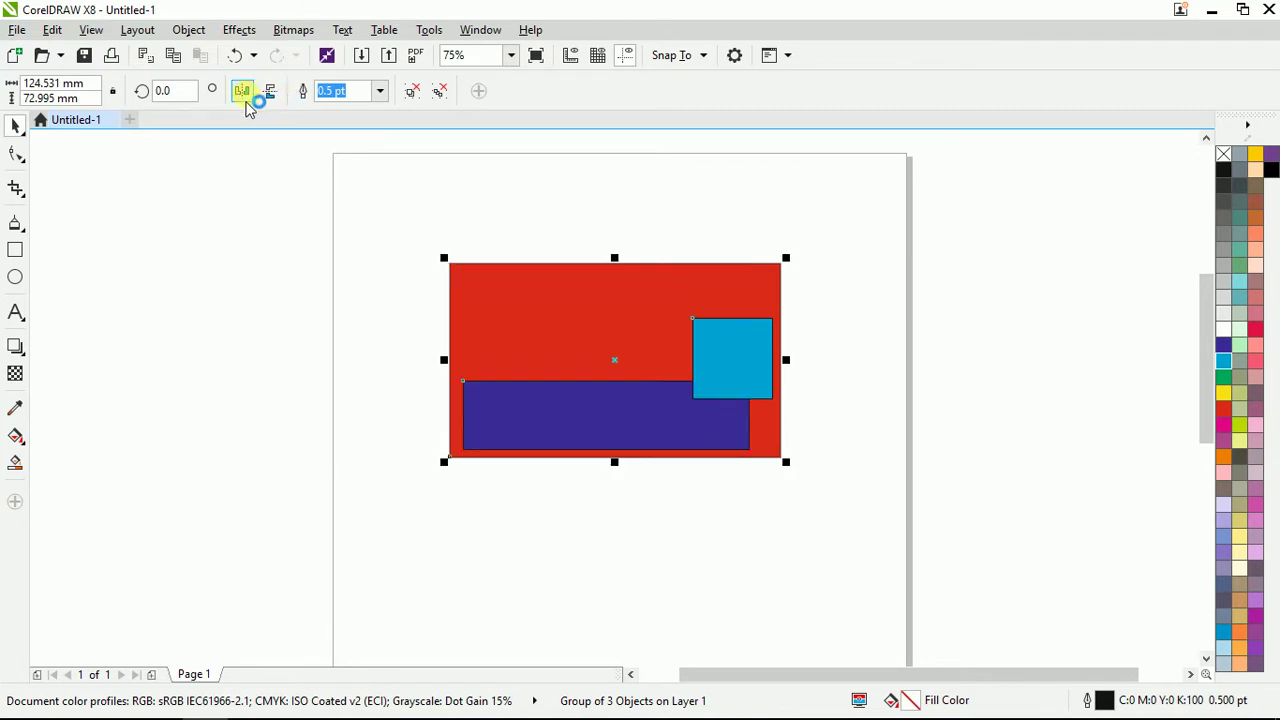
pyautogui.click(247, 100)
pyautogui.click(256, 100)
pyautogui.click(245, 103)
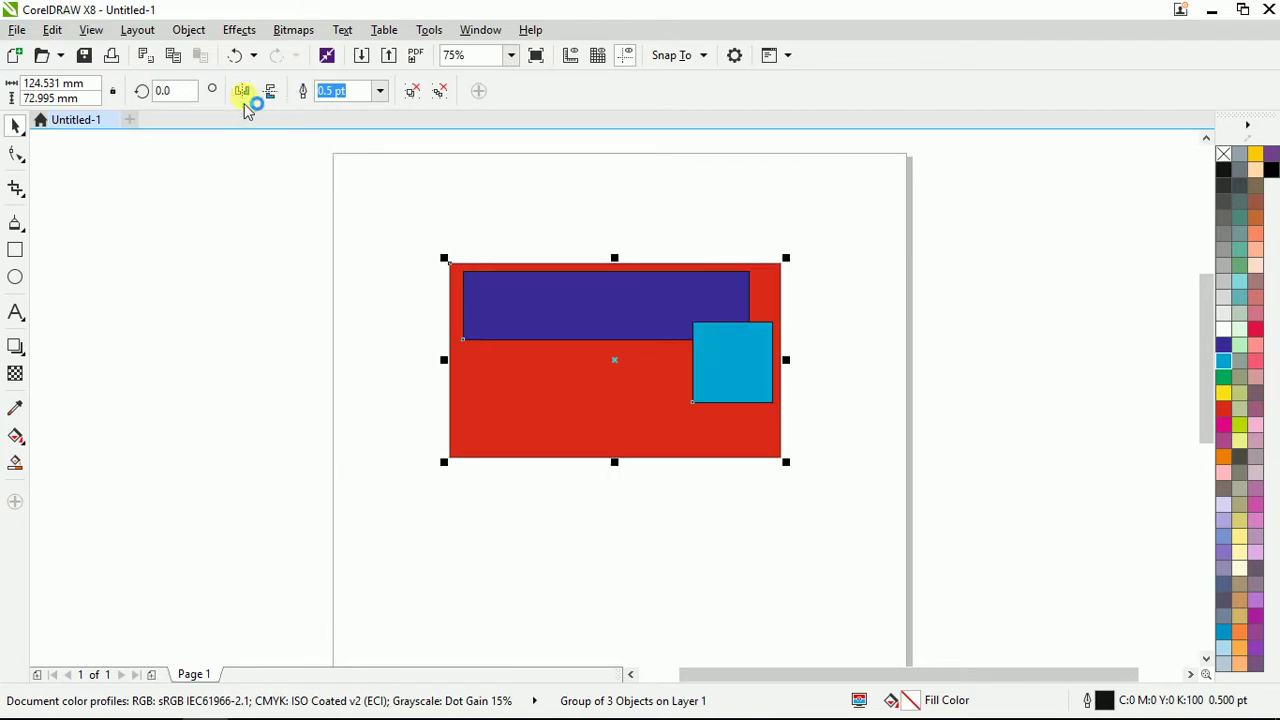
# Ungroup the shapes and delete the dark blue rectangle and the cyan square.
pyautogui.click(16, 125)
pyautogui.click(662, 285)
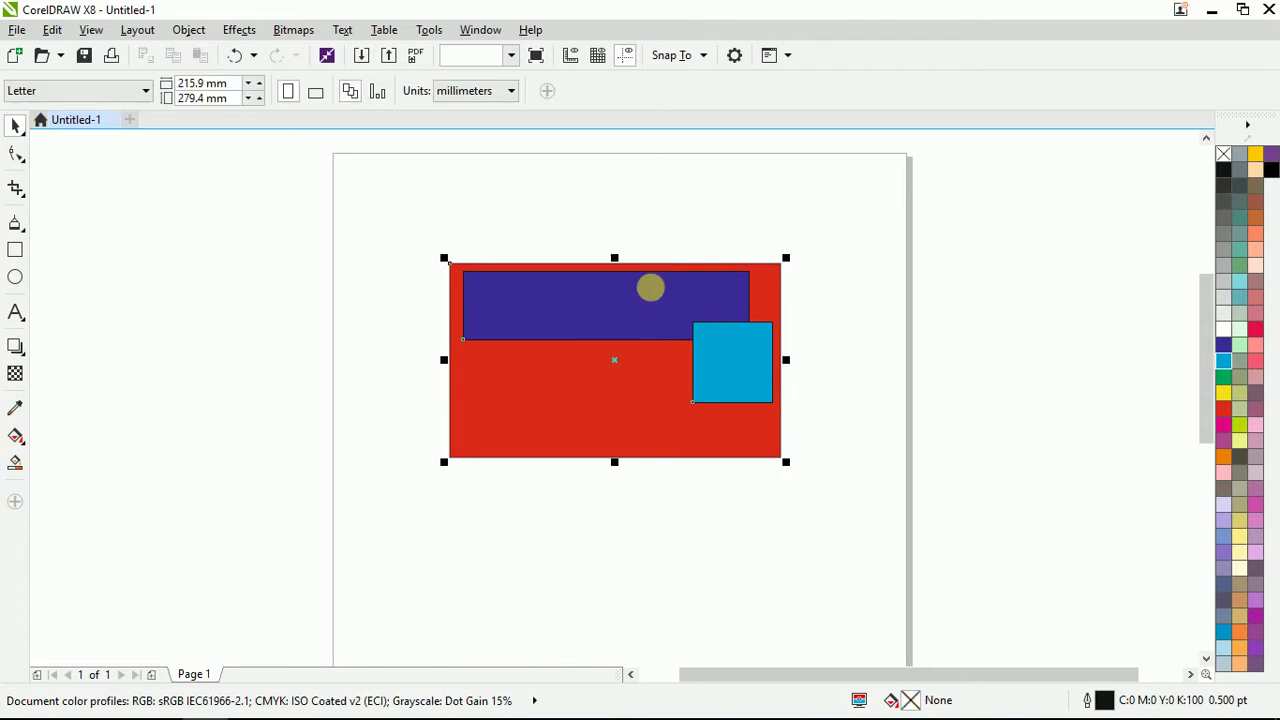
pyautogui.hotkey('ctrl', 'u')
pyautogui.moveTo(890, 194); pyautogui.dragTo(235, 406)
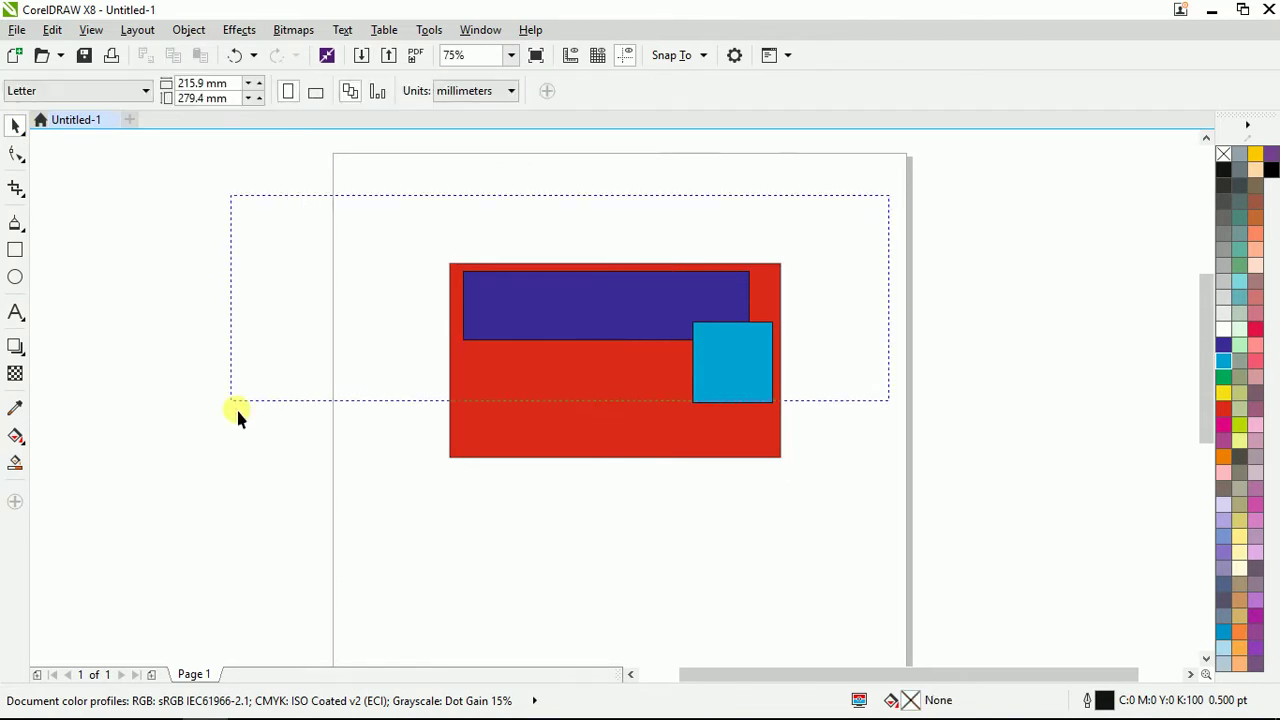
pyautogui.press('Delete')
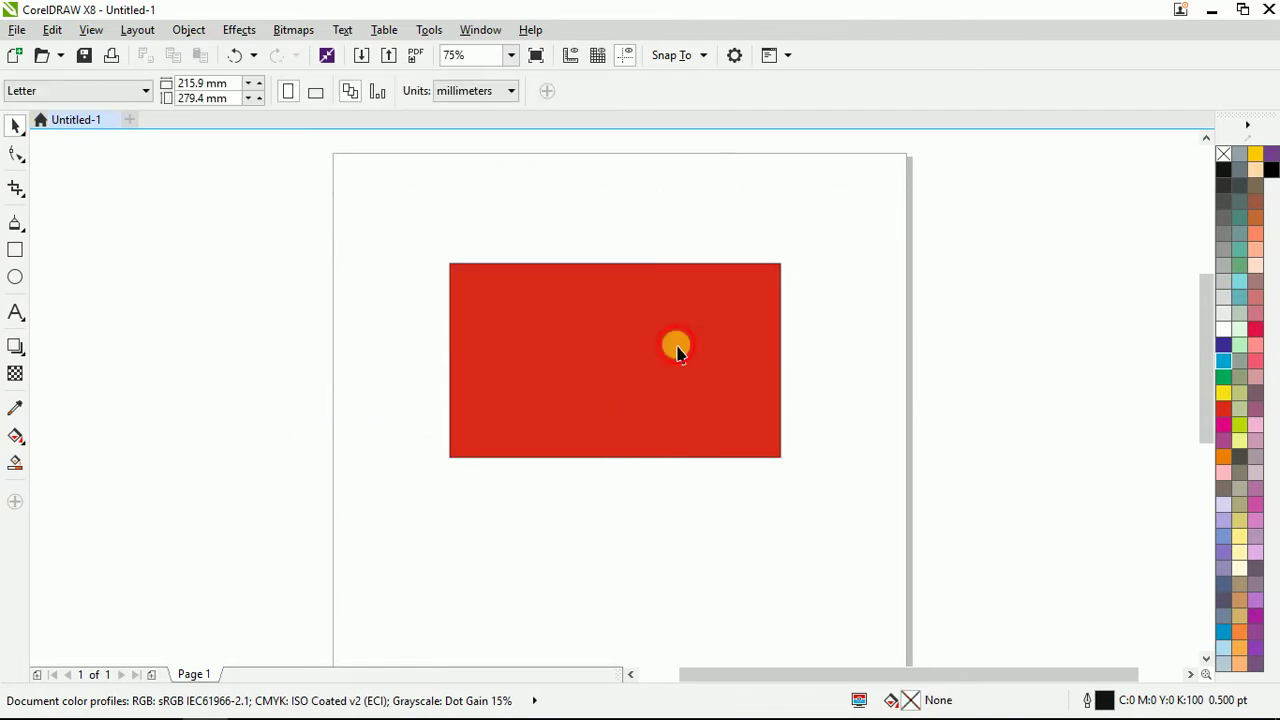
# Select the red rectangle and move it slightly to the left on the page.
pyautogui.click(676, 350)
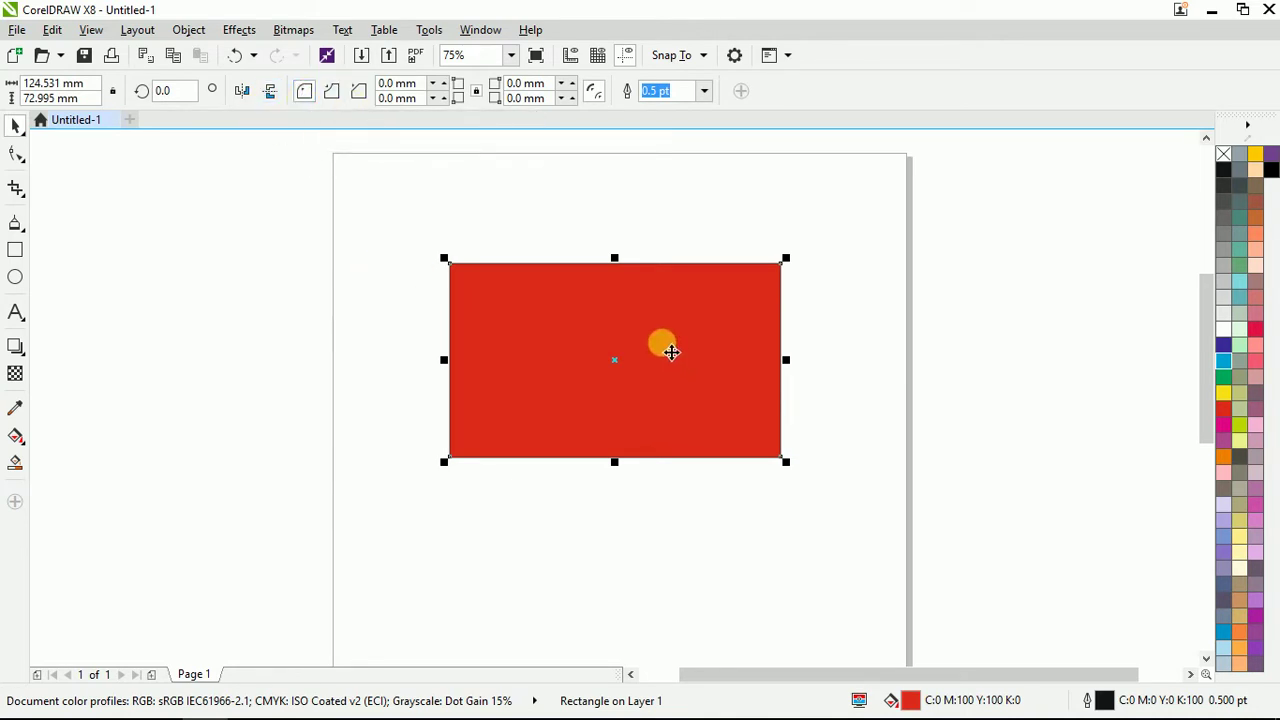
pyautogui.moveTo(671, 351); pyautogui.dragTo(660, 358)
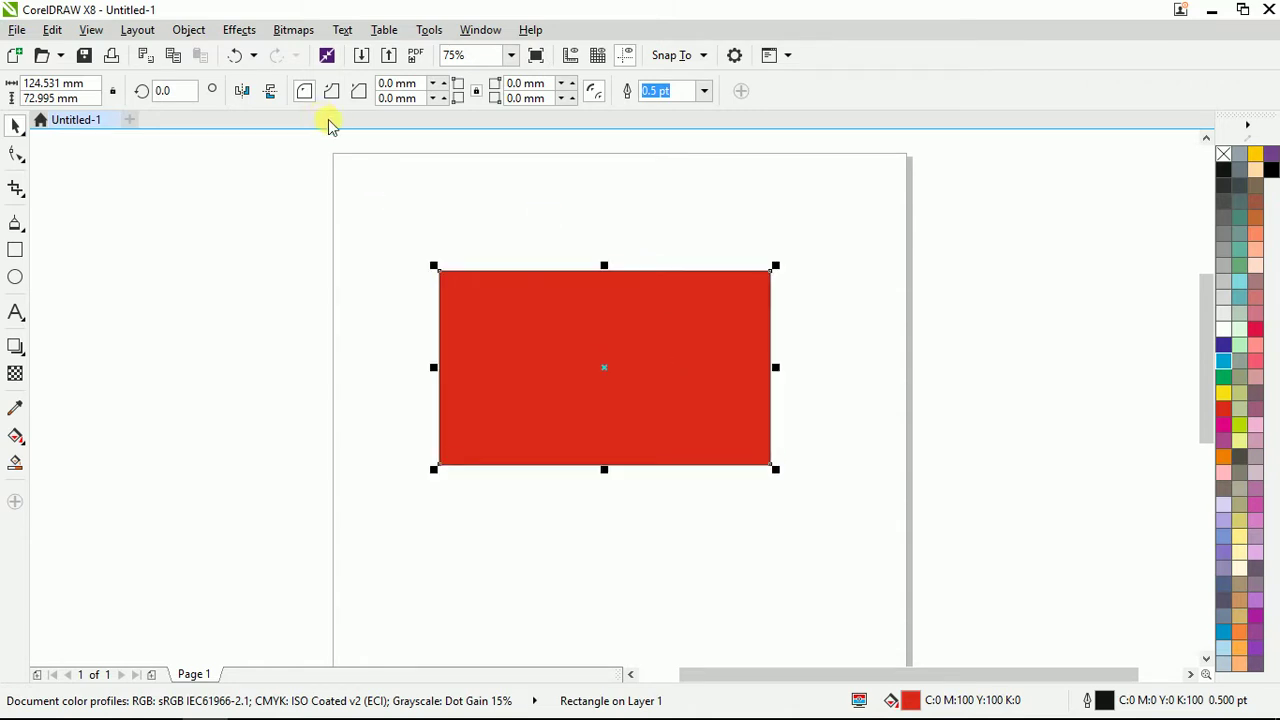
pyautogui.click(643, 300)
pyautogui.moveTo(549, 317)
pyautogui.mouseDown()
pyautogui.moveTo(551, 300)
pyautogui.moveTo(544, 310)
pyautogui.mouseUp()
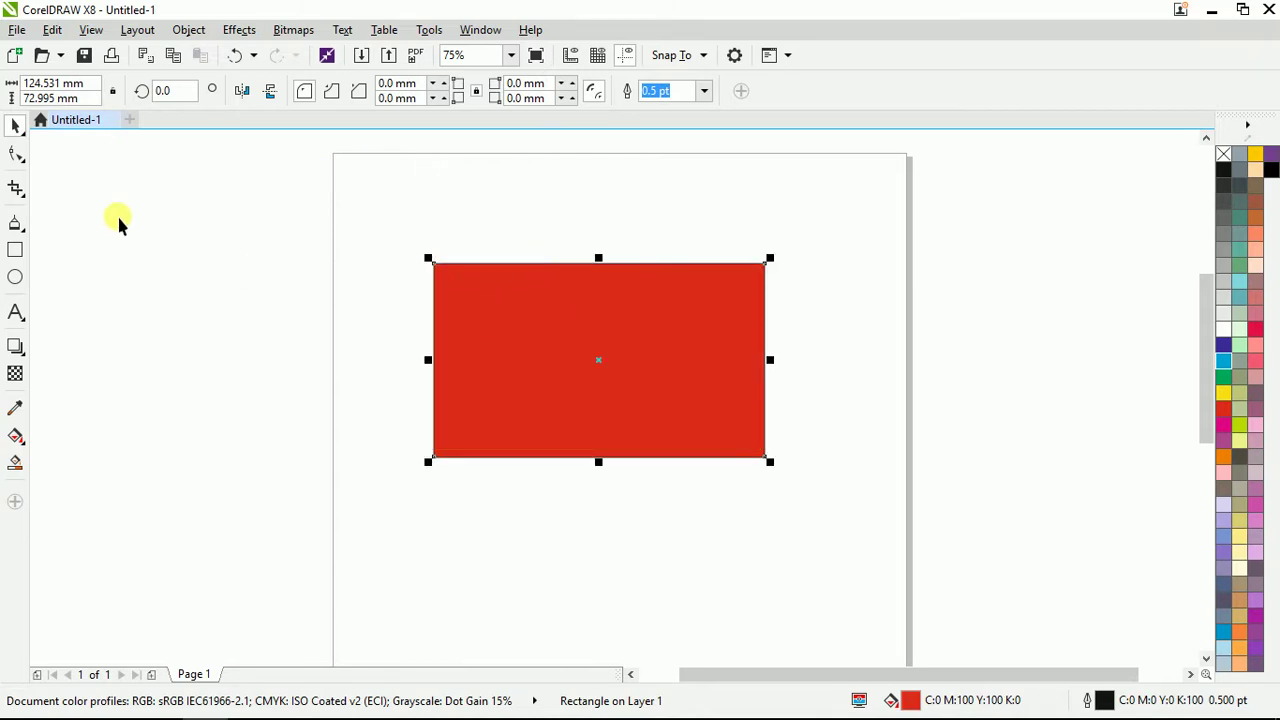
# Move the red rectangle slightly up and to the right and round all its corners with the Shape tool to about 17.1 mm.
pyautogui.click(750, 370)
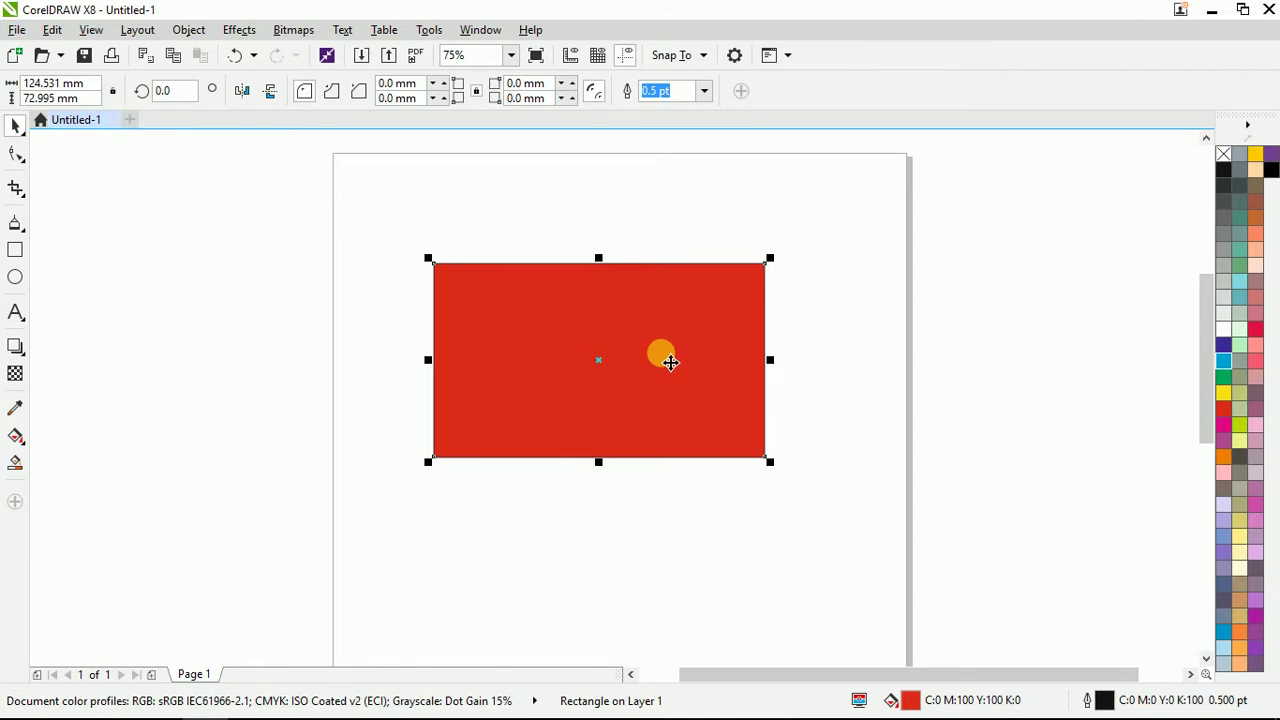
pyautogui.moveTo(672, 362); pyautogui.dragTo(689, 348)
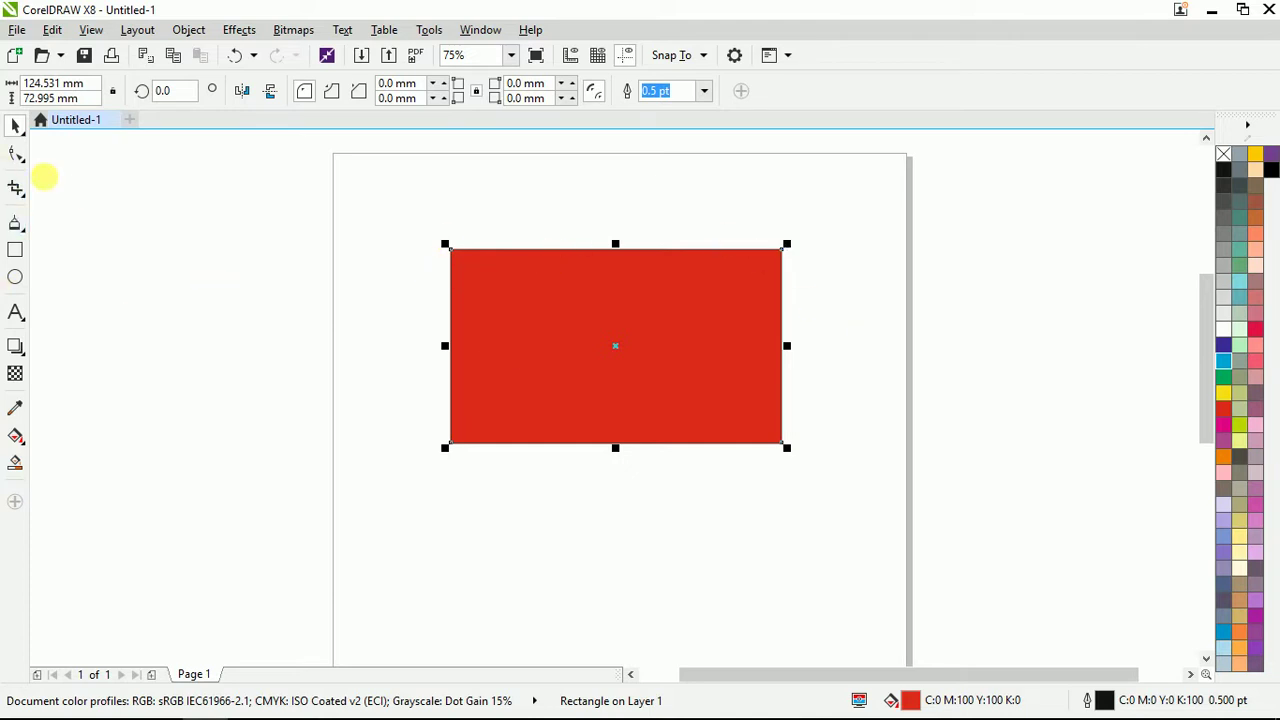
pyautogui.click(16, 155)
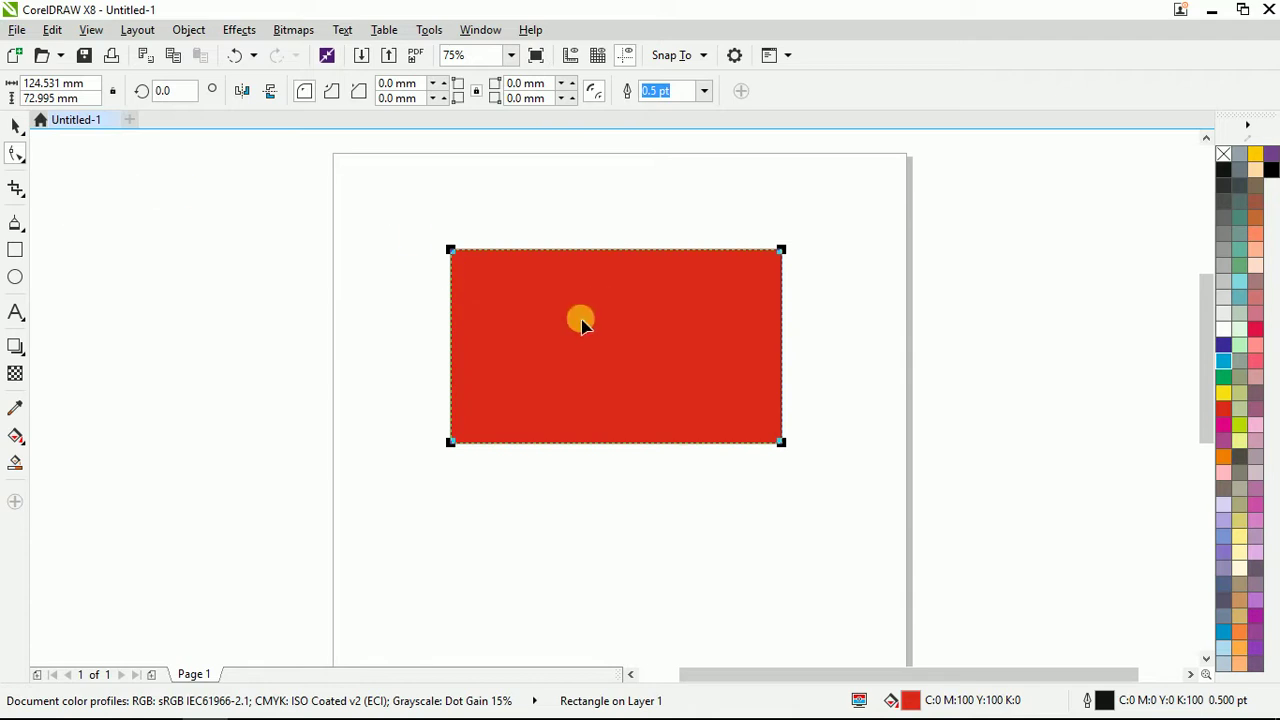
pyautogui.click(714, 306)
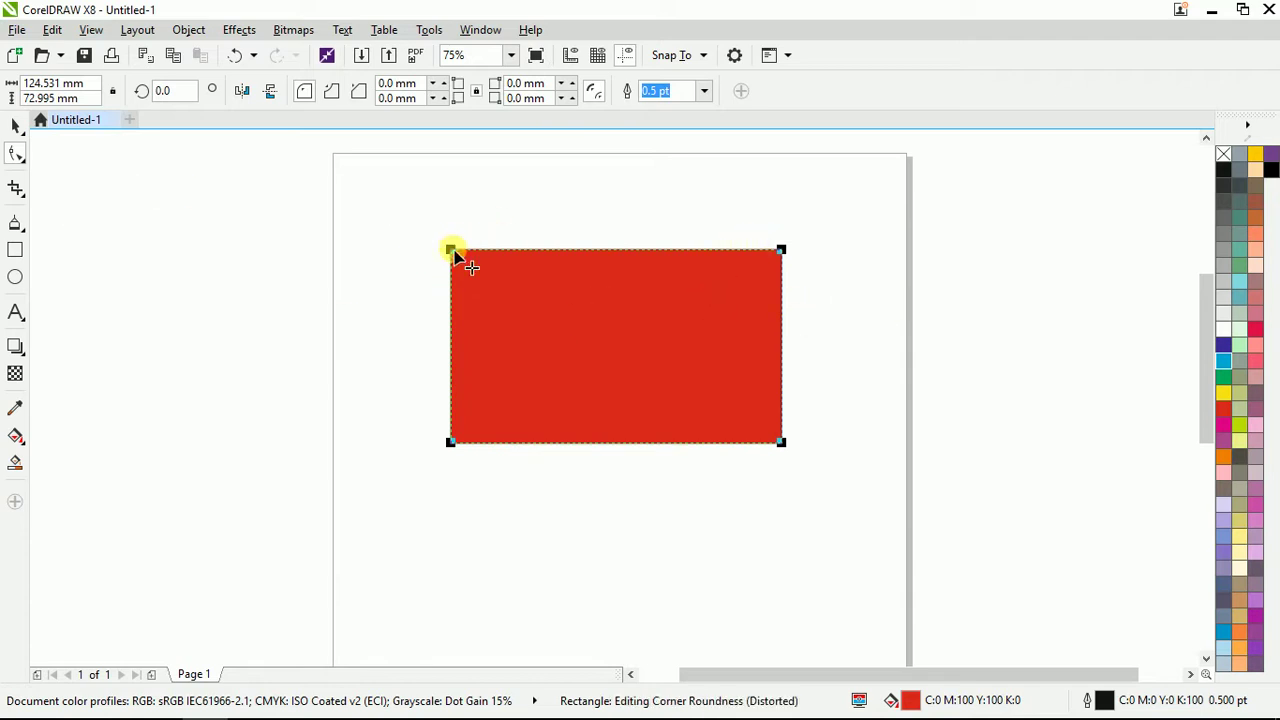
pyautogui.moveTo(451, 250)
pyautogui.mouseDown()
pyautogui.moveTo(631, 260)
pyautogui.moveTo(421, 250)
pyautogui.moveTo(677, 251)
pyautogui.moveTo(785, 340)
pyautogui.moveTo(782, 360)
pyautogui.moveTo(666, 260)
pyautogui.moveTo(847, 256)
pyautogui.moveTo(757, 277)
pyautogui.moveTo(789, 274)
pyautogui.mouseUp()
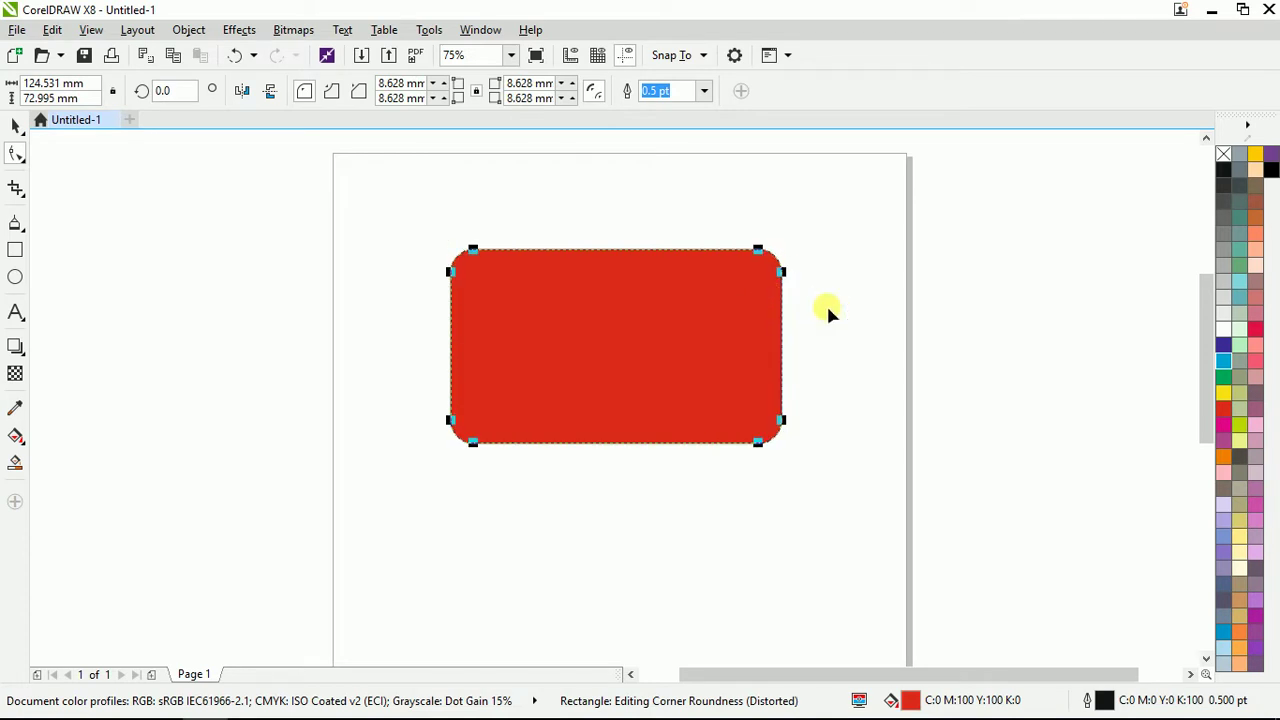
pyautogui.moveTo(476, 252); pyautogui.dragTo(495, 248)
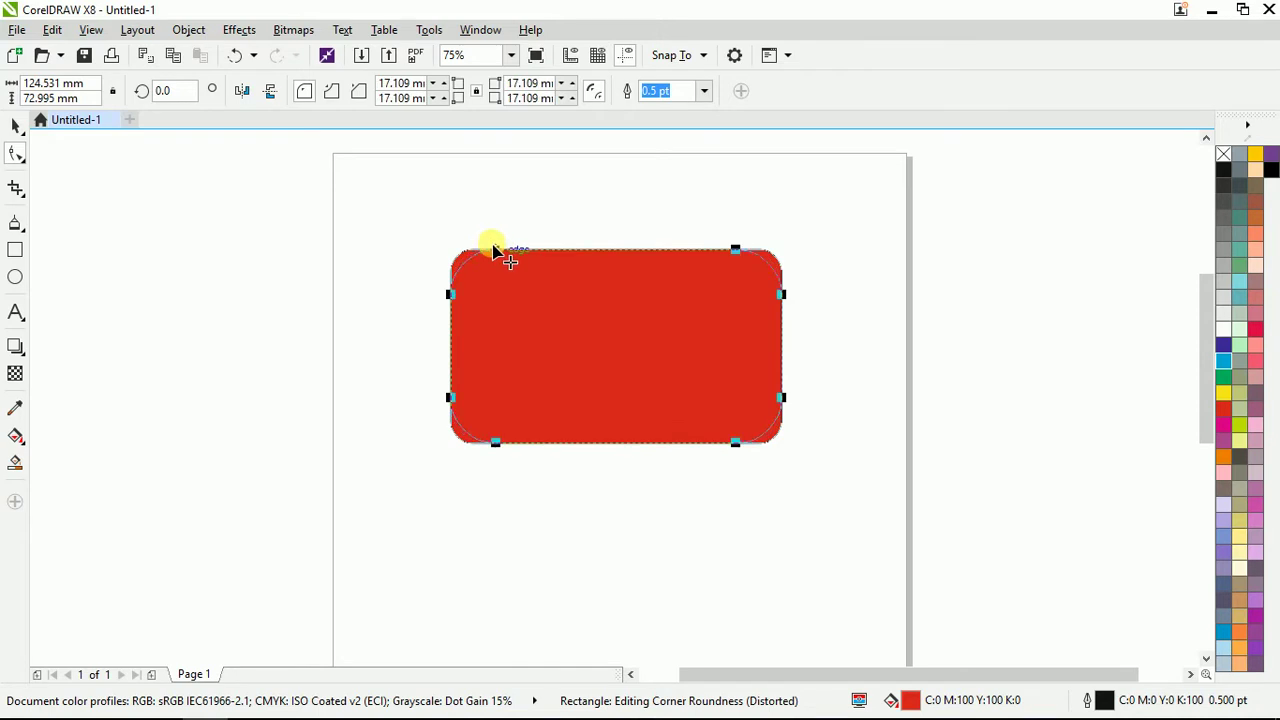
# Alternate the rectangle's corner style between scalloped and chamfered, ending with chamfered corners.
pyautogui.click(332, 93)
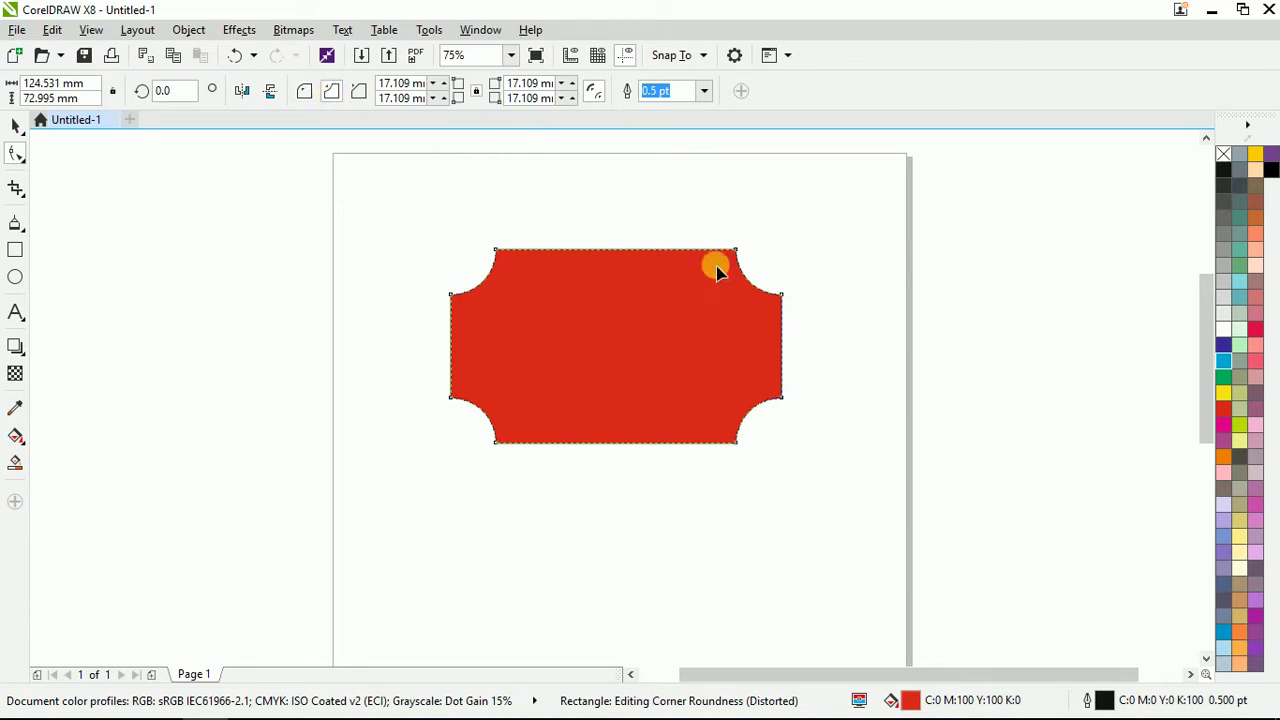
pyautogui.click(362, 95)
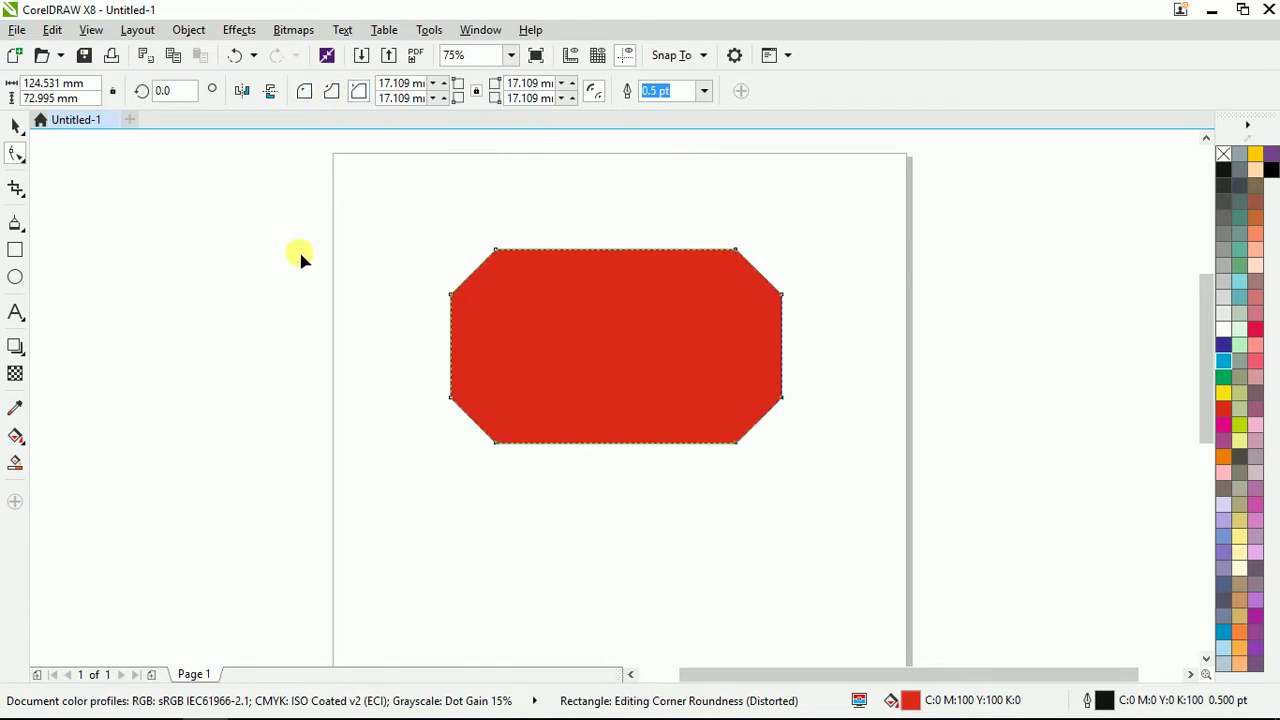
pyautogui.click(336, 91)
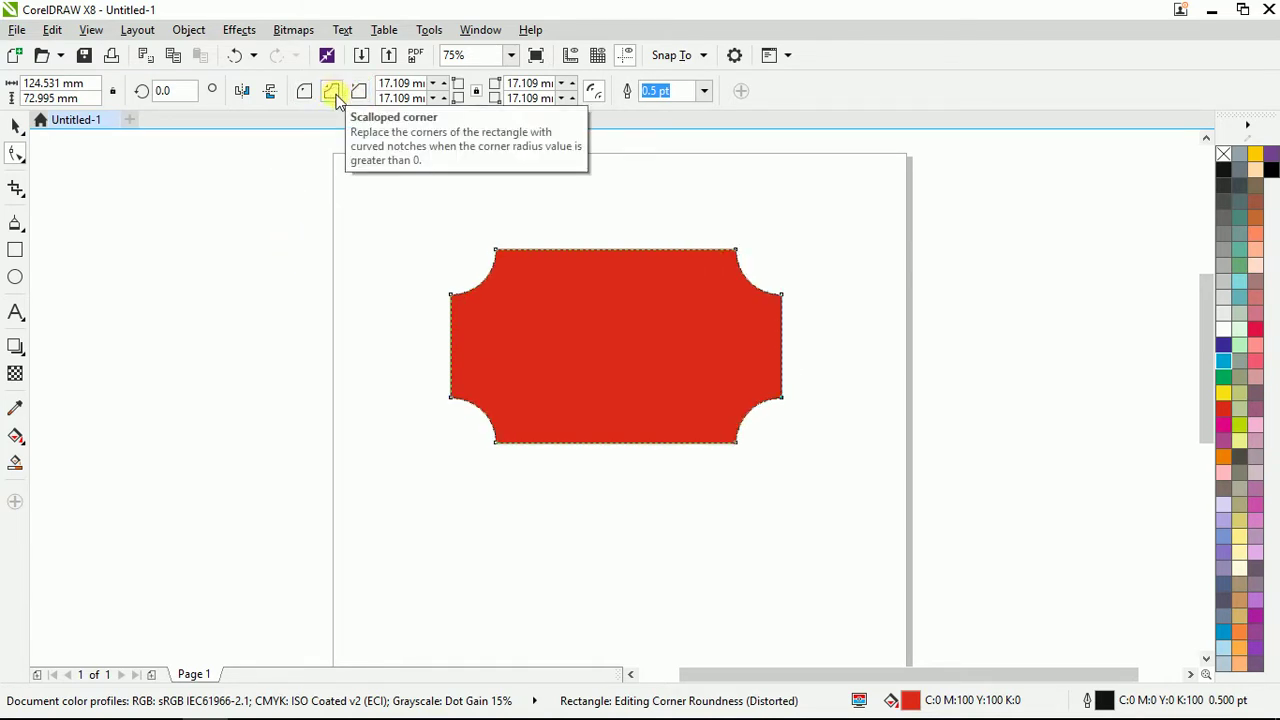
pyautogui.click(358, 93)
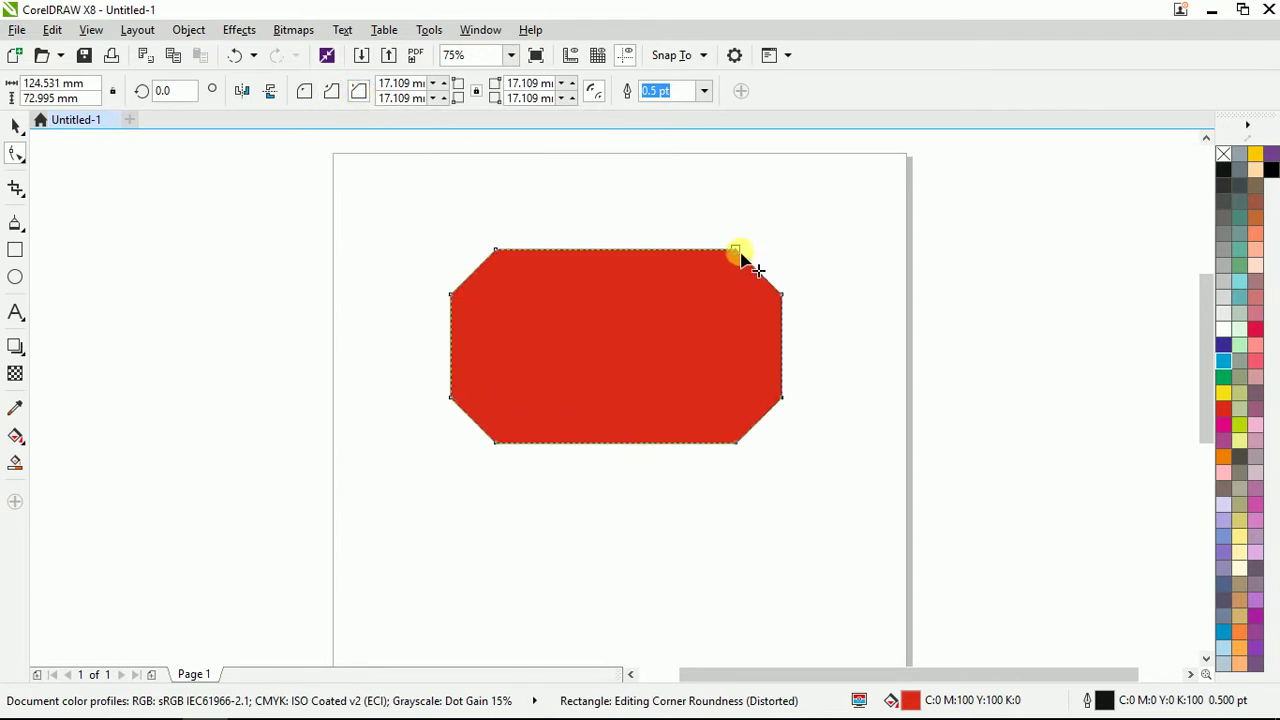
# Resize the chamfered corners freehand to about 36.5 mm, down to about 5.8 mm, and up again to about 17.5 mm.
pyautogui.moveTo(741, 258); pyautogui.dragTo(620, 343)
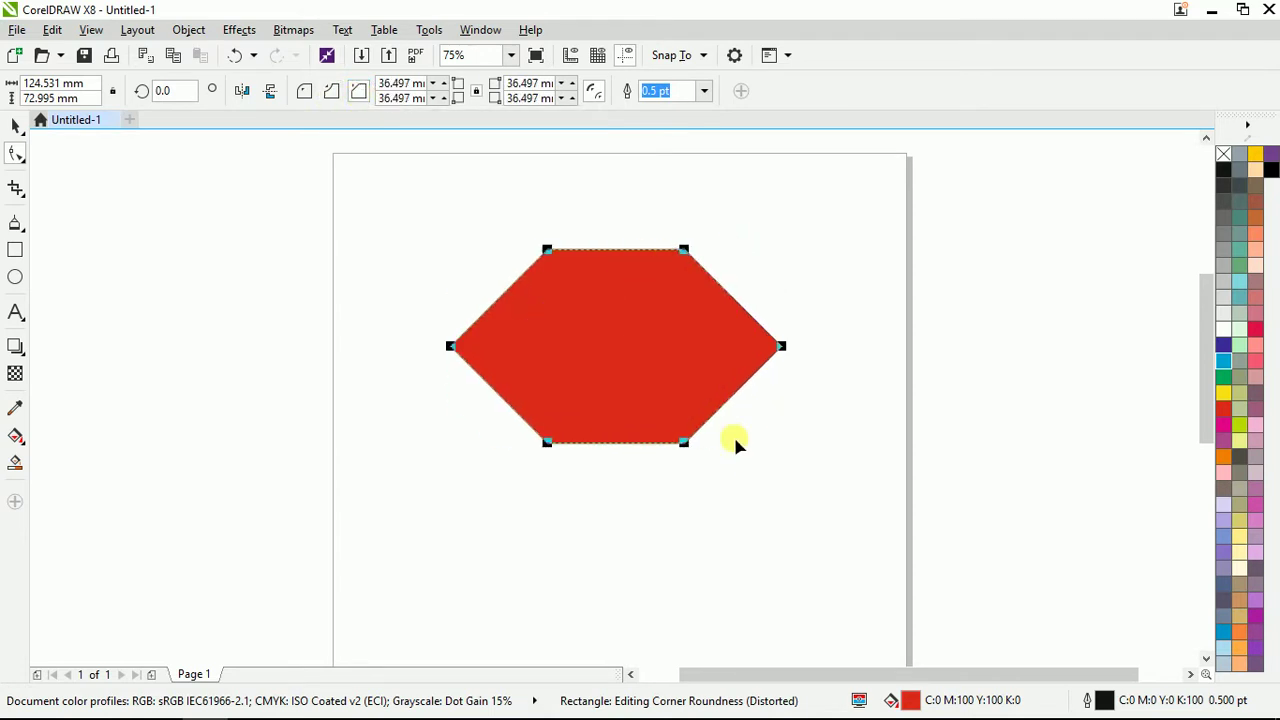
pyautogui.moveTo(683, 446); pyautogui.dragTo(766, 440)
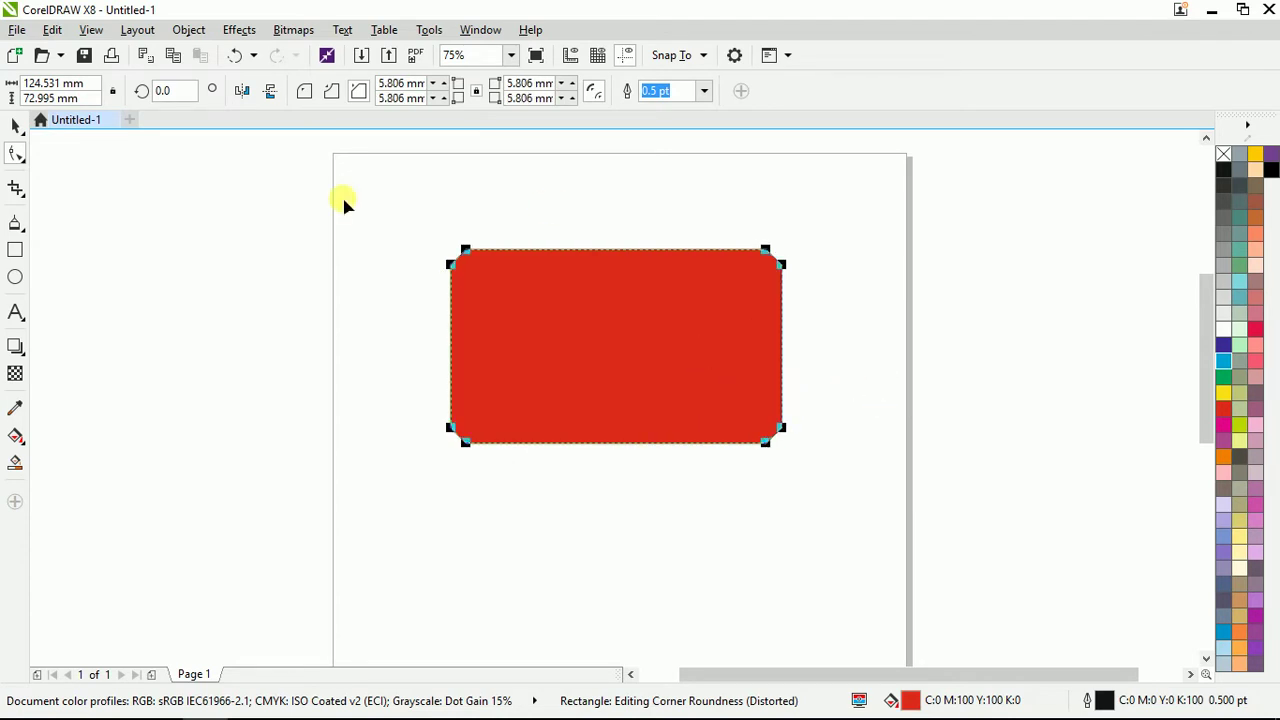
pyautogui.click(304, 91)
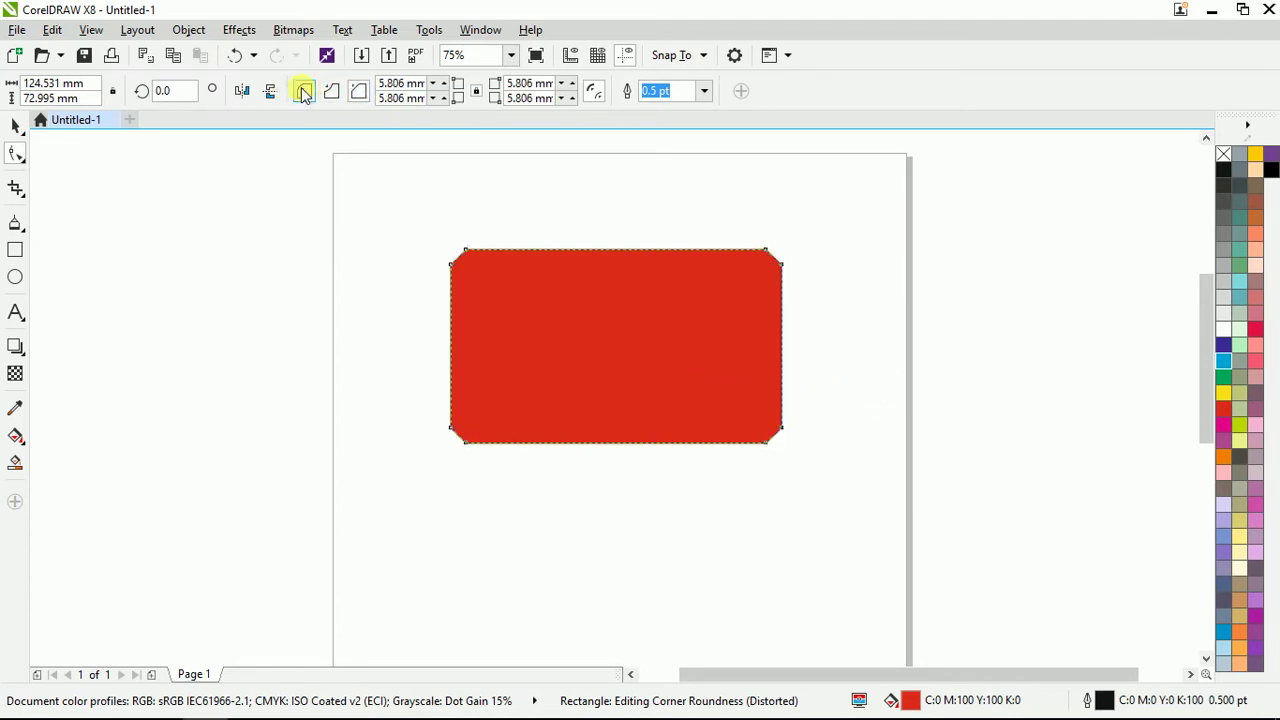
pyautogui.click(359, 91)
pyautogui.moveTo(470, 258); pyautogui.dragTo(500, 246)
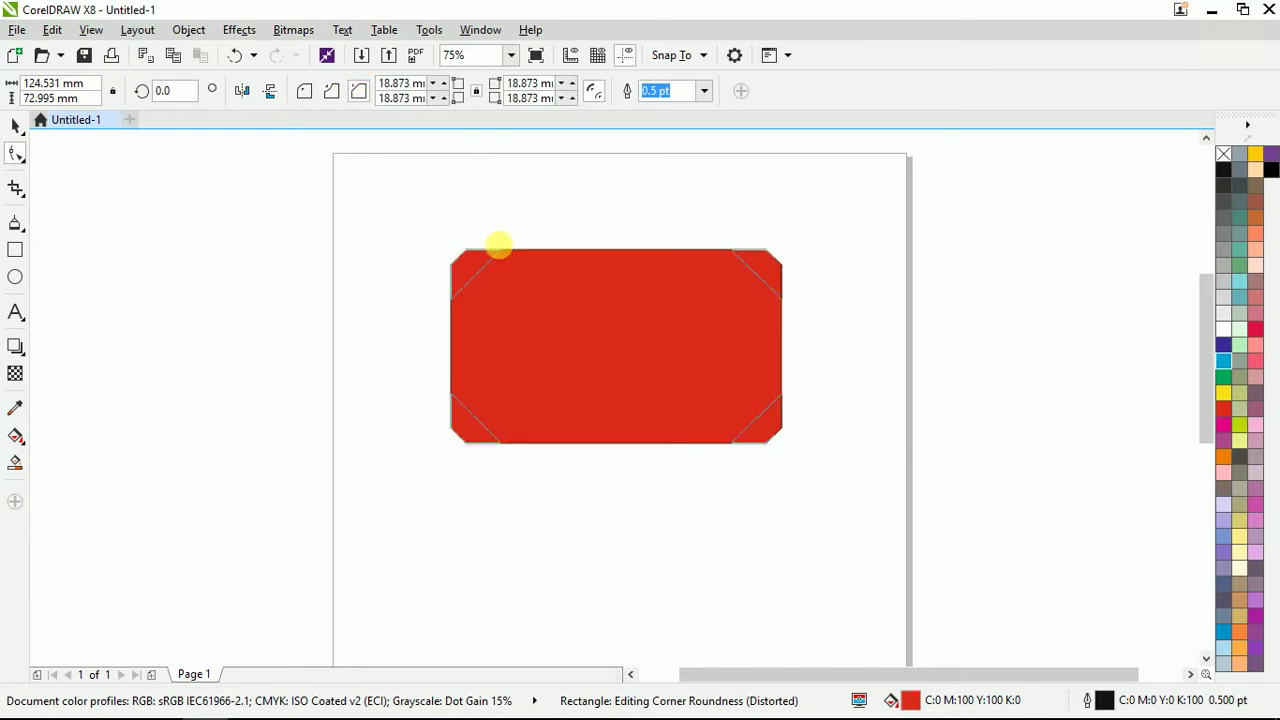
# Make the corners scalloped with a radius of about 6.9 mm and move the rectangle slightly down and to the left.
pyautogui.click(333, 92)
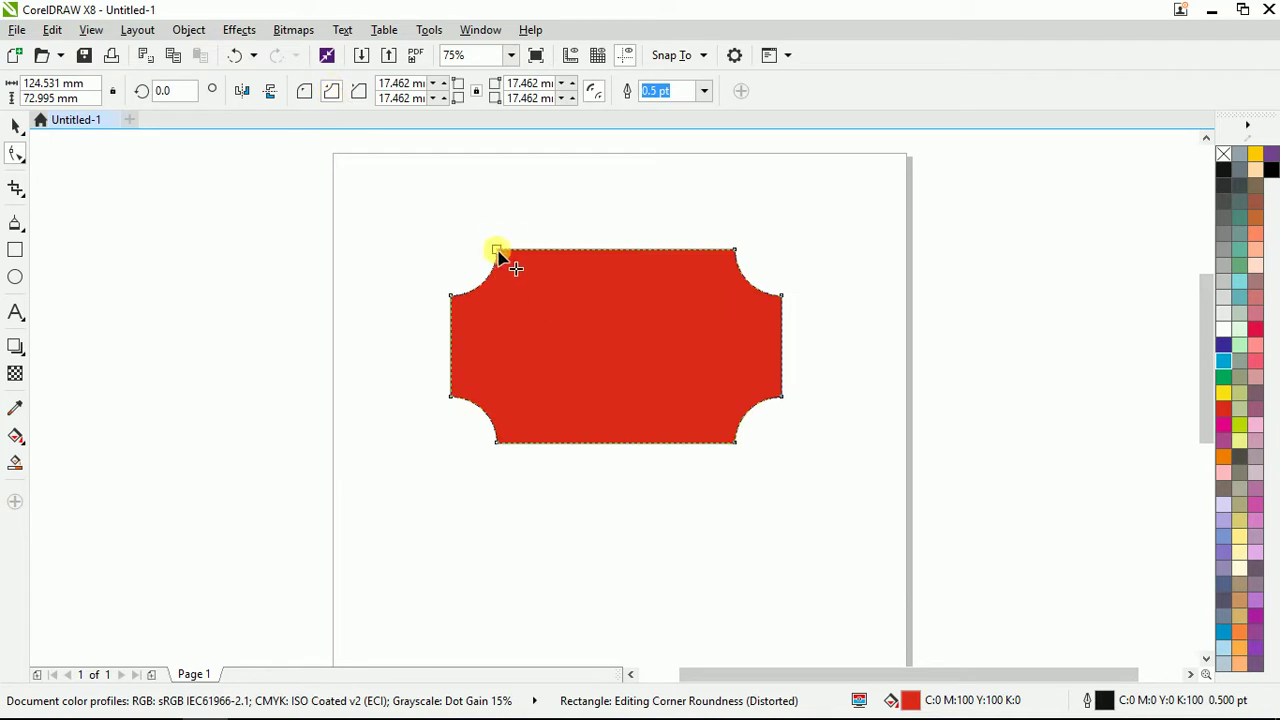
pyautogui.moveTo(497, 250); pyautogui.dragTo(468, 250)
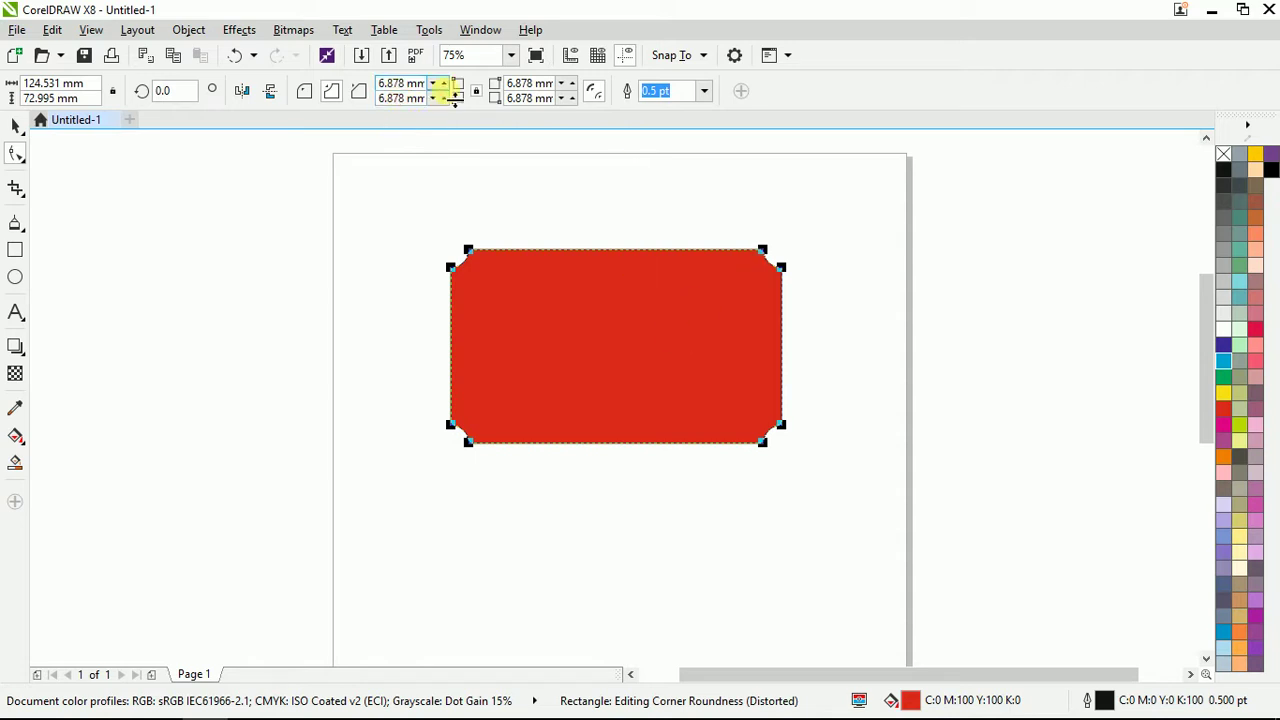
pyautogui.click(410, 96)
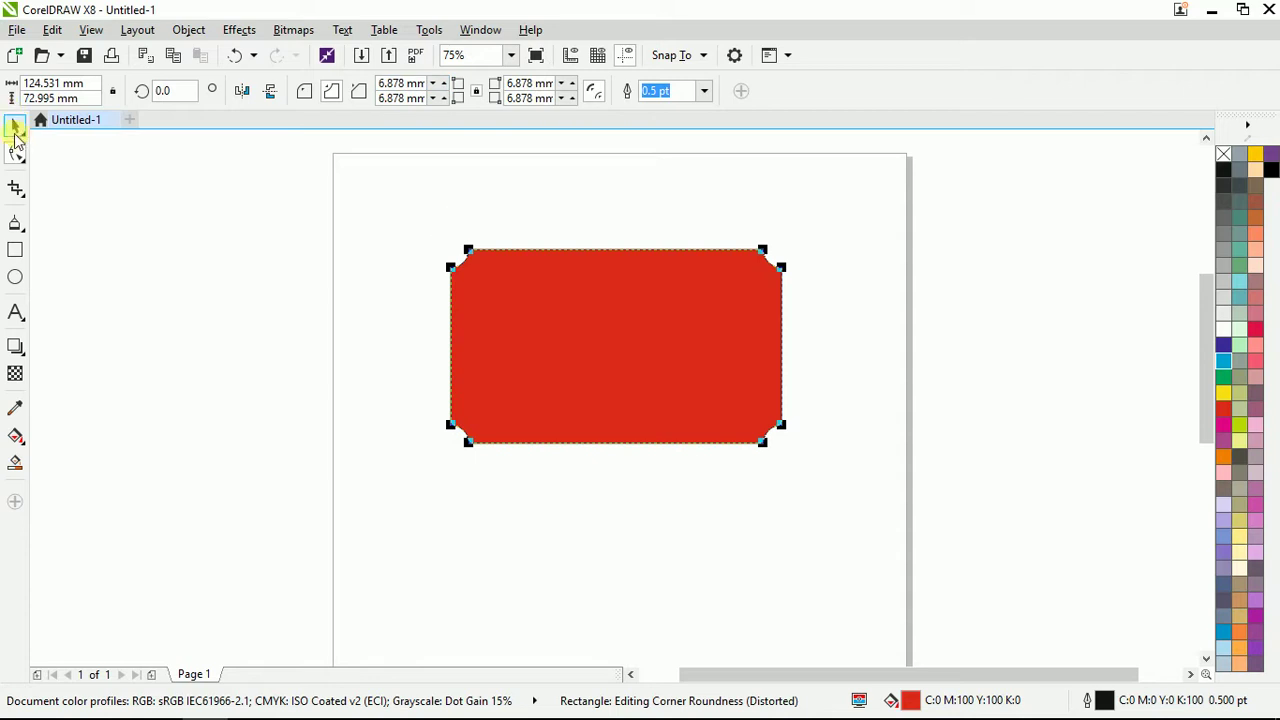
pyautogui.click(15, 128)
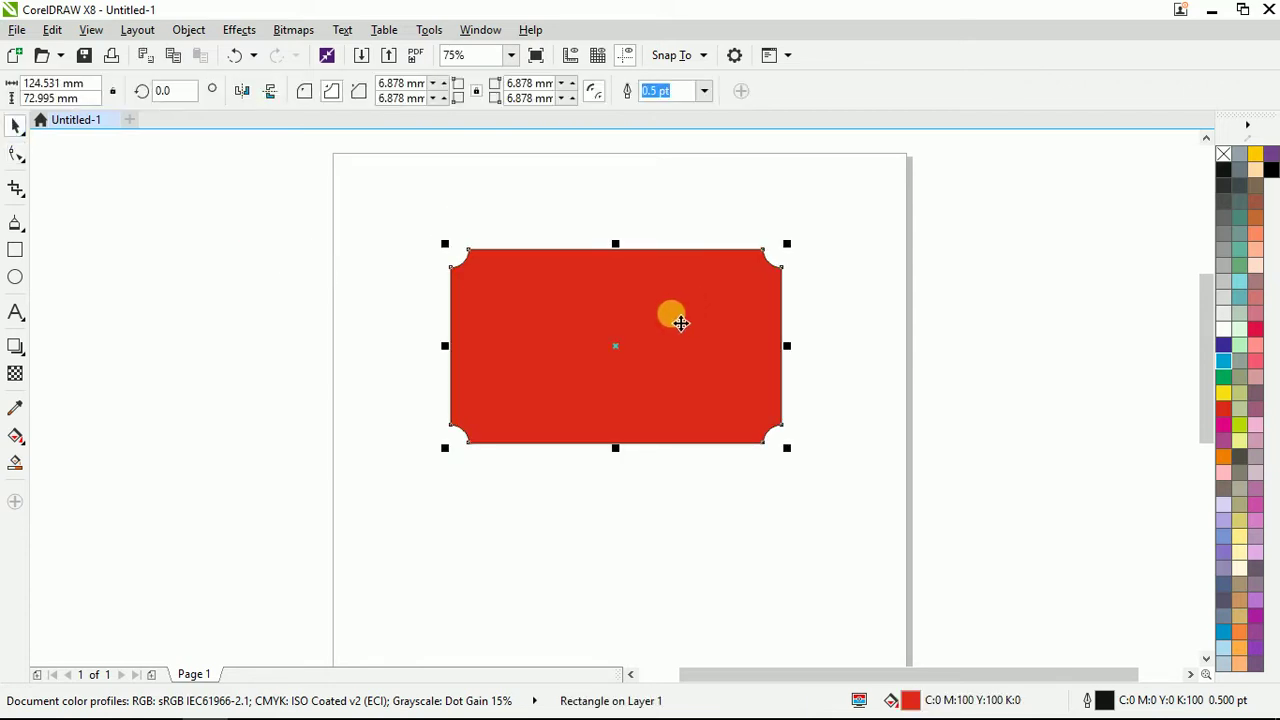
pyautogui.moveTo(680, 322); pyautogui.dragTo(733, 374)
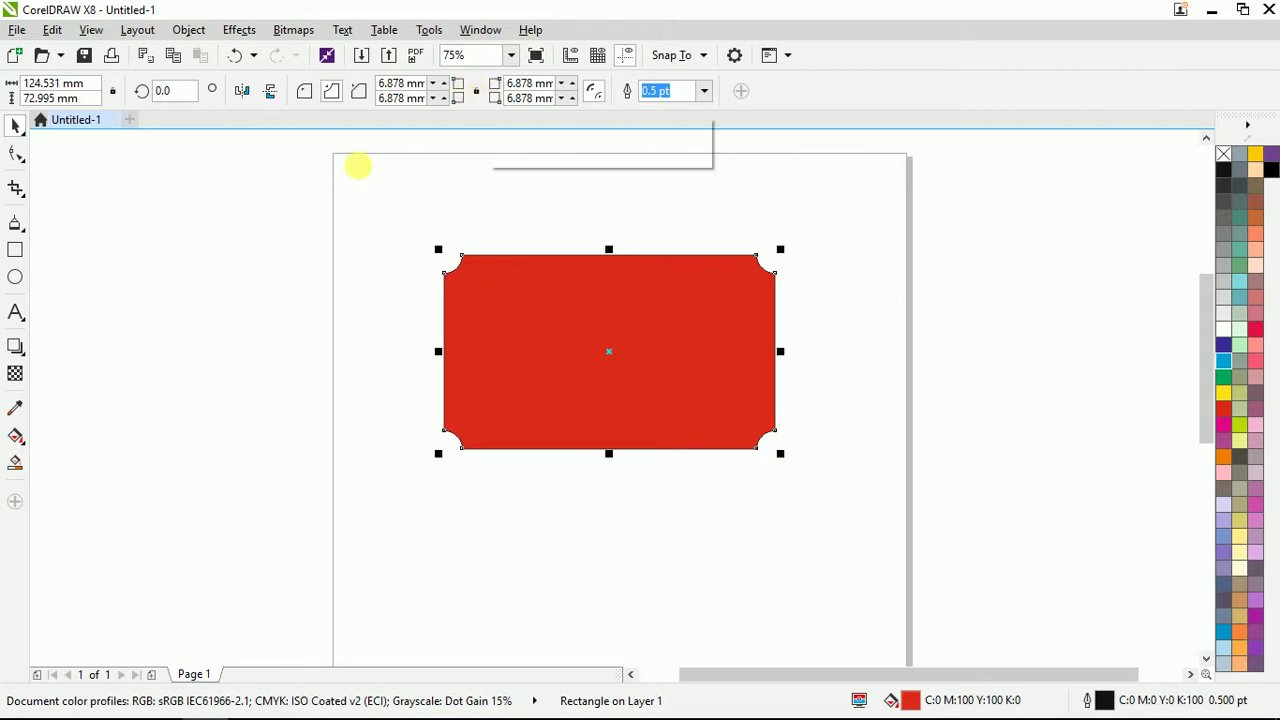
# Lock the corners for editing together and resize the scallops freehand to about 23.8 mm, then down to about 18.2 mm.
pyautogui.click(476, 91)
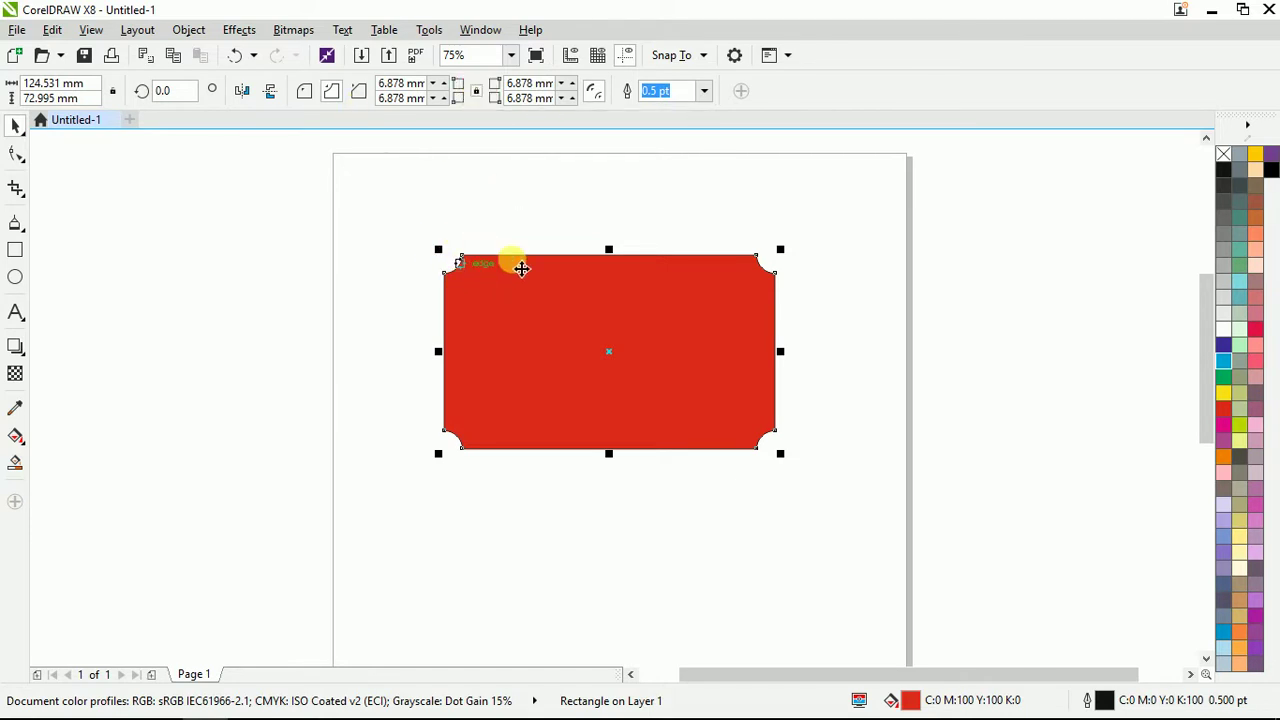
pyautogui.click(16, 153)
pyautogui.click(461, 256)
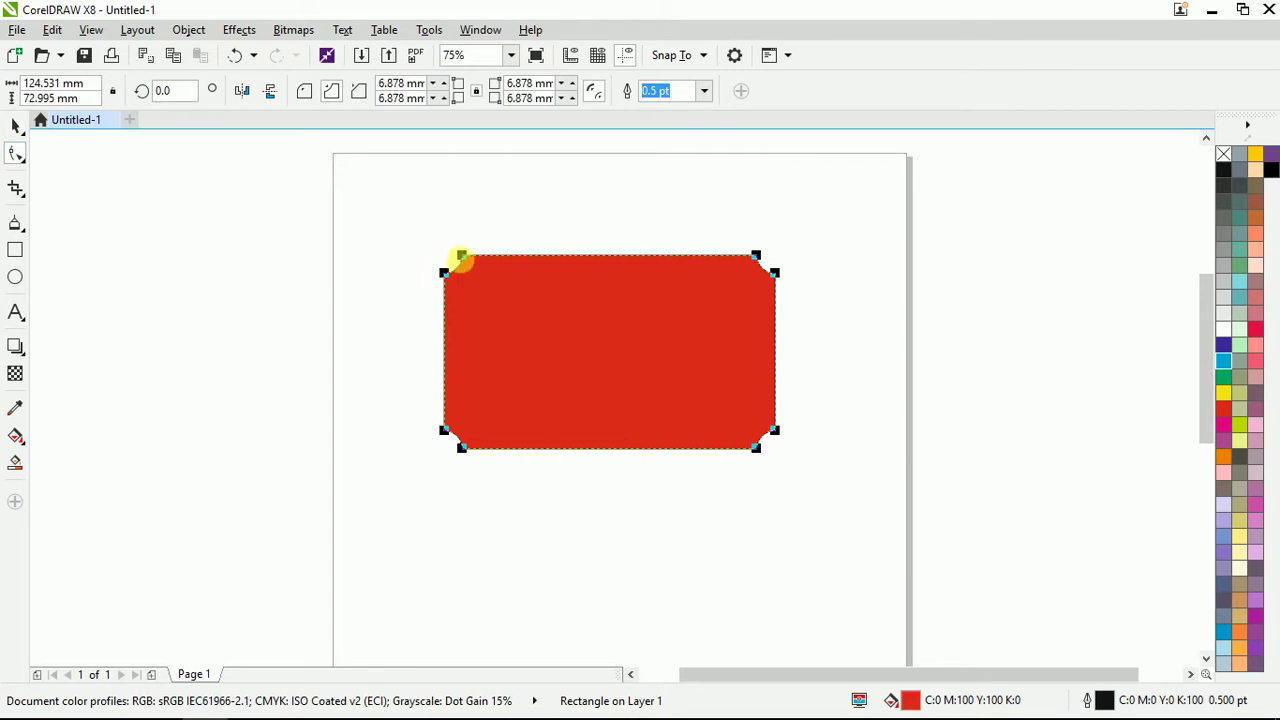
pyautogui.moveTo(470, 259); pyautogui.dragTo(508, 268)
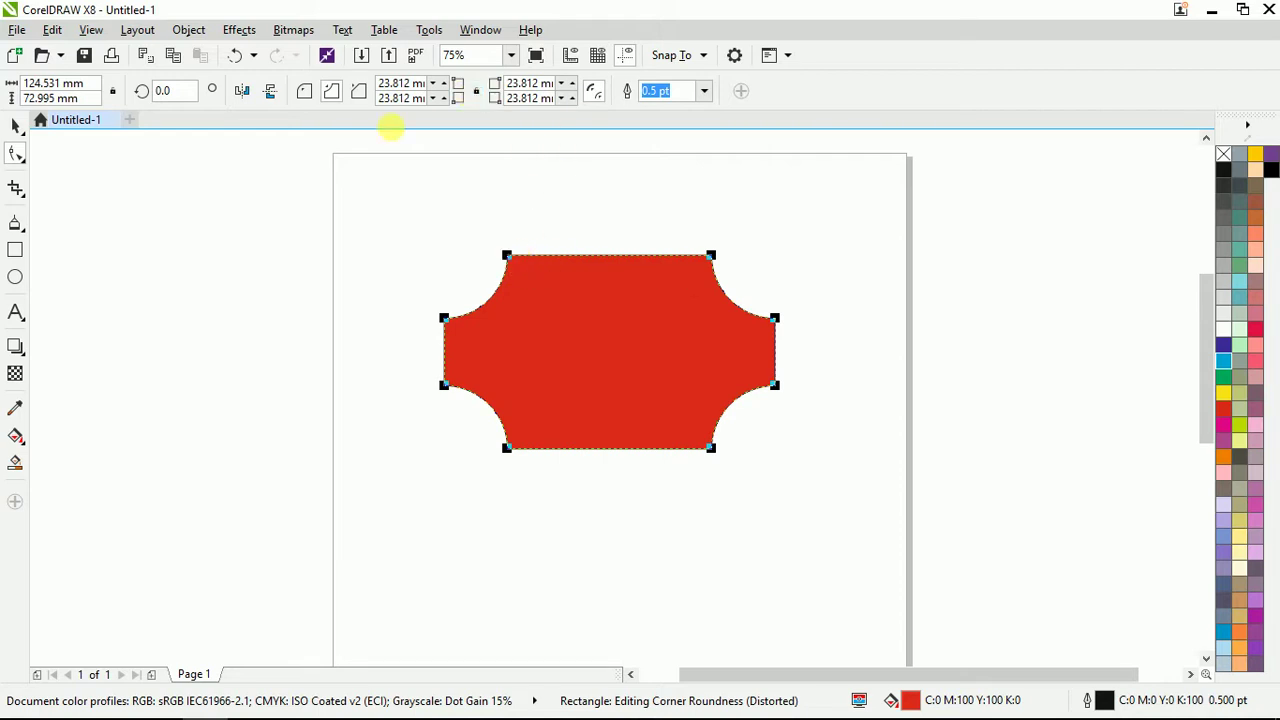
pyautogui.moveTo(505, 257)
pyautogui.mouseDown()
pyautogui.moveTo(543, 257)
pyautogui.moveTo(495, 277)
pyautogui.mouseUp()
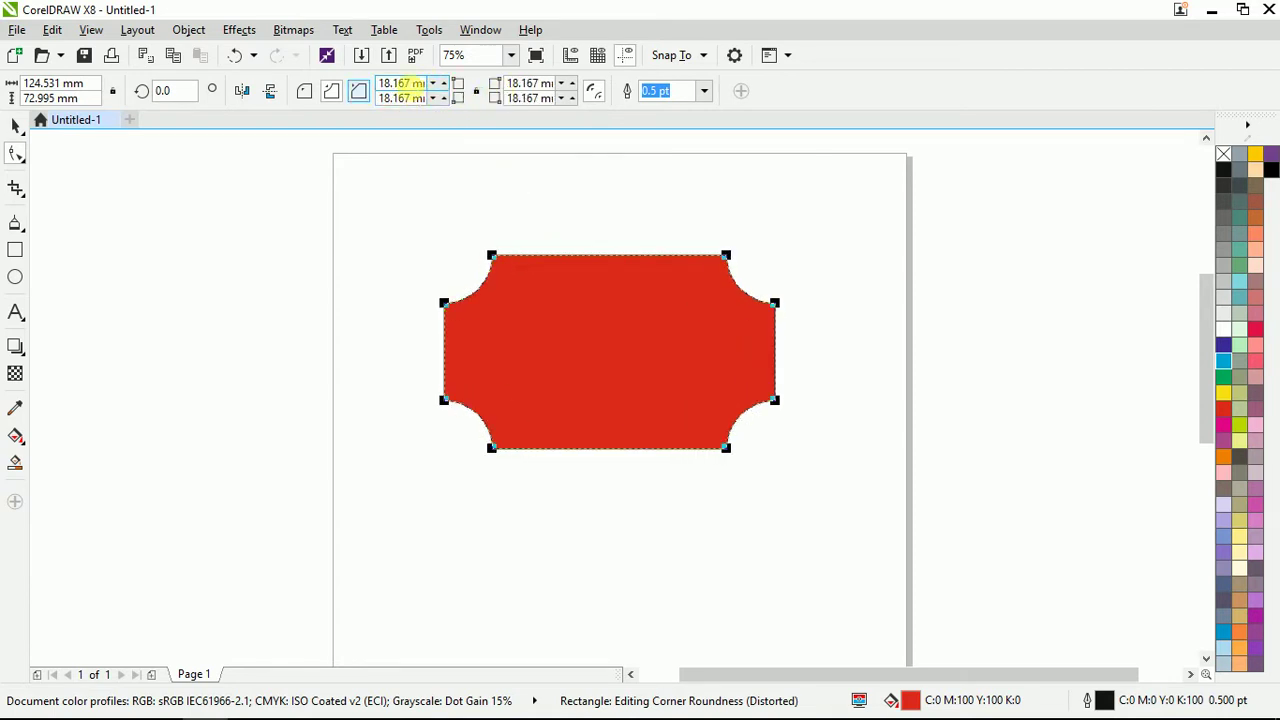
# Set the radii of the rectangle's top-left and bottom-right scalloped corners individually to 50 mm.
pyautogui.click(405, 83)
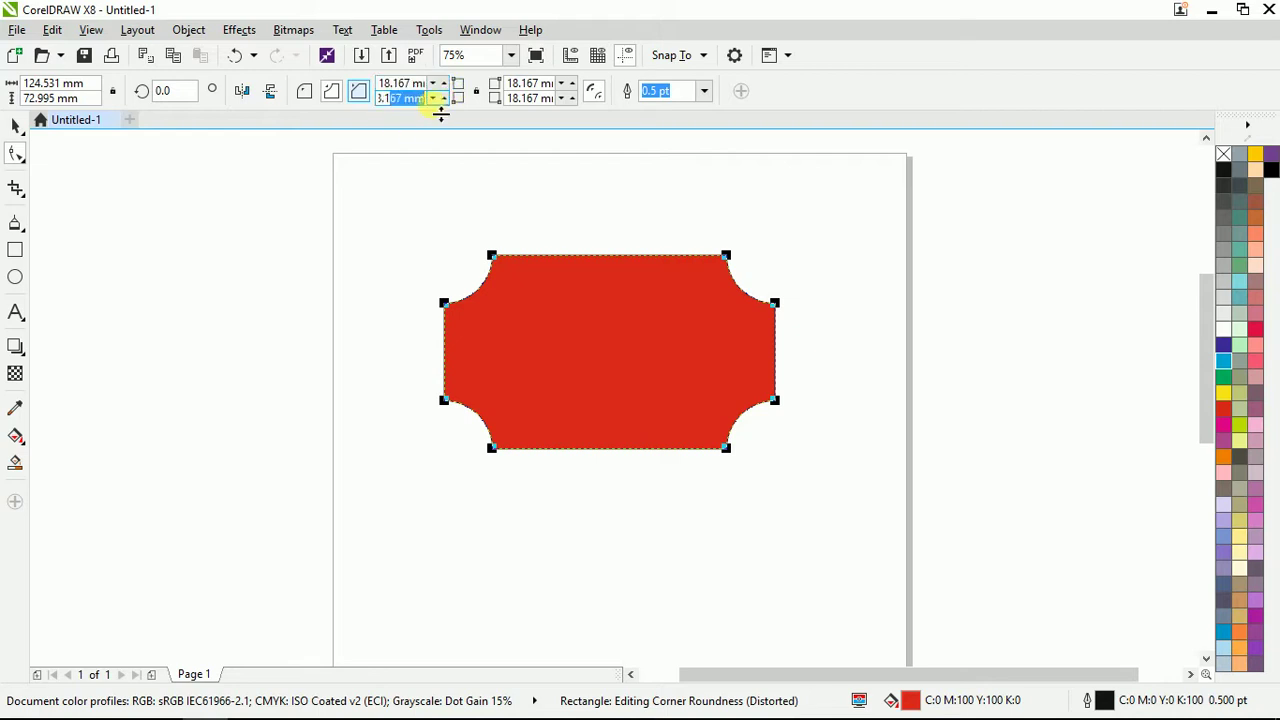
pyautogui.click(530, 84)
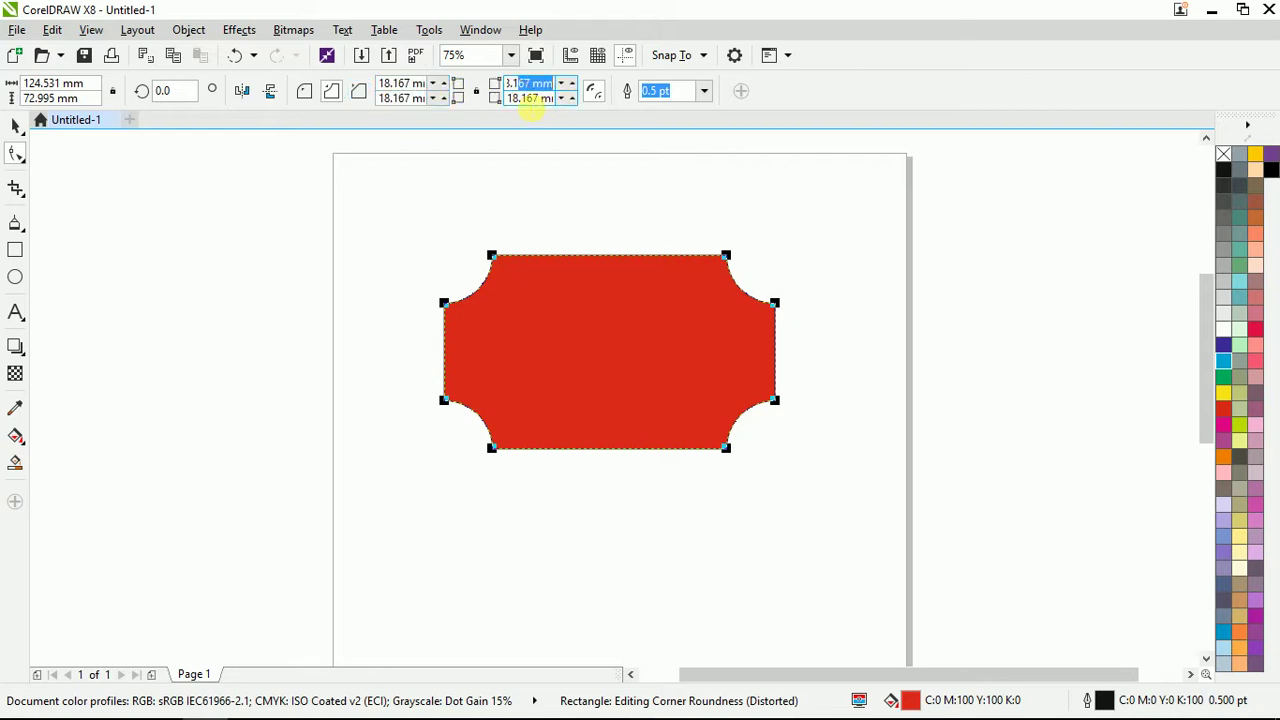
pyautogui.click(405, 98)
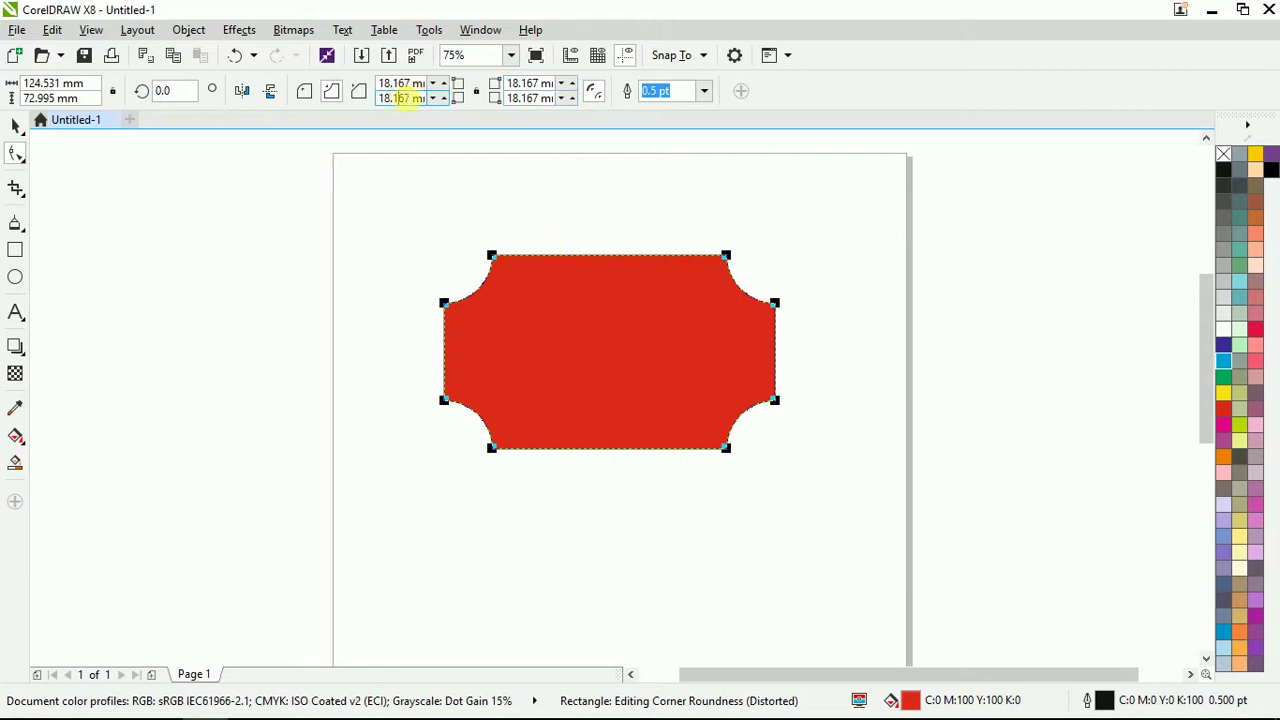
pyautogui.click(412, 86)
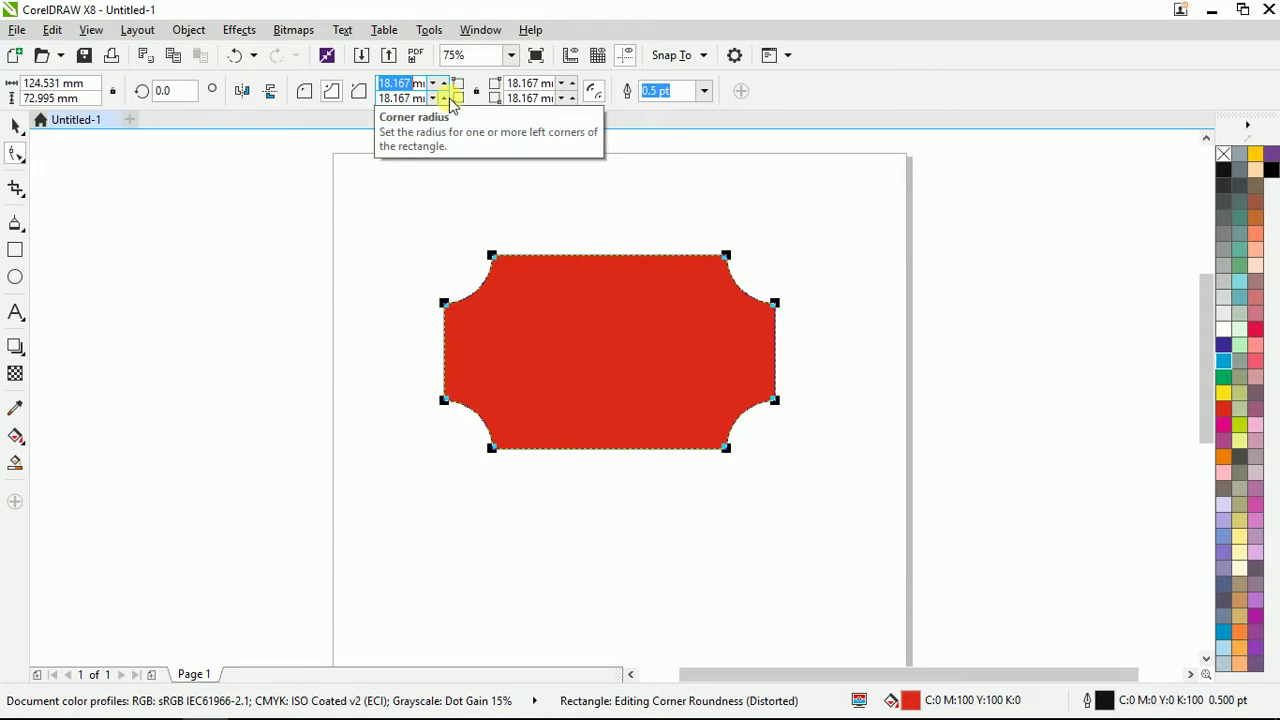
pyautogui.write('5mm')
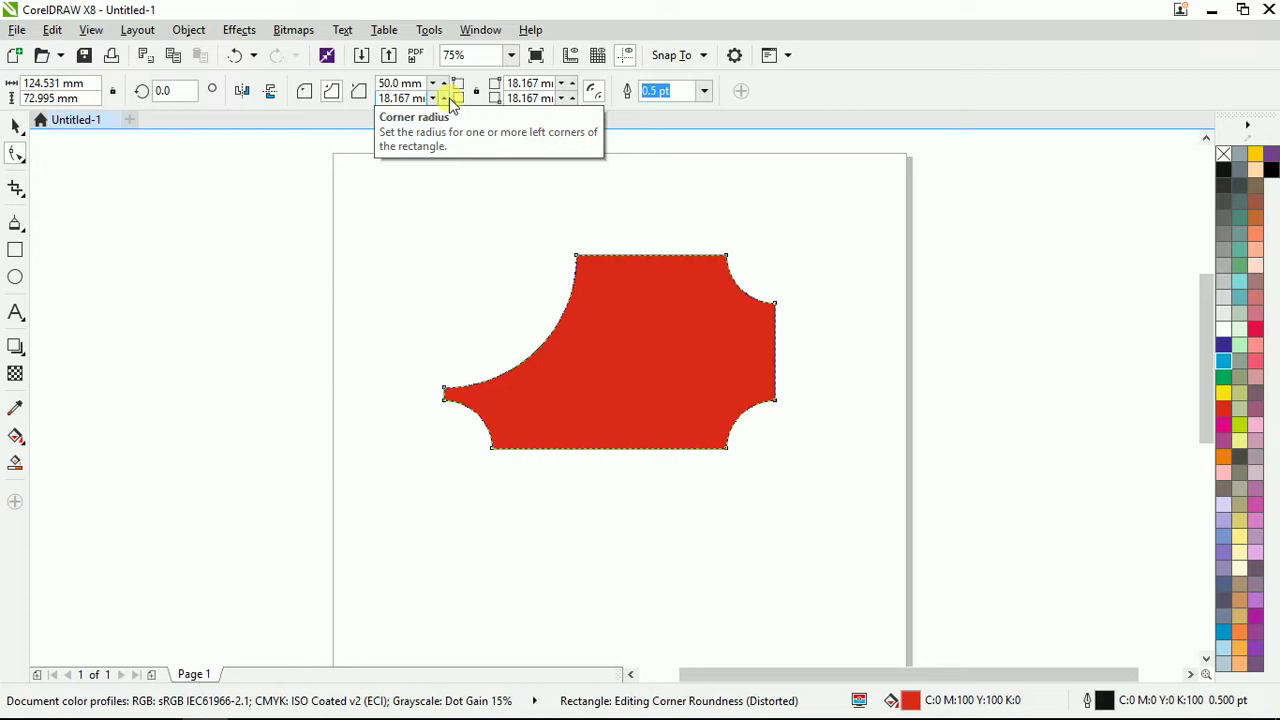
pyautogui.click(532, 98)
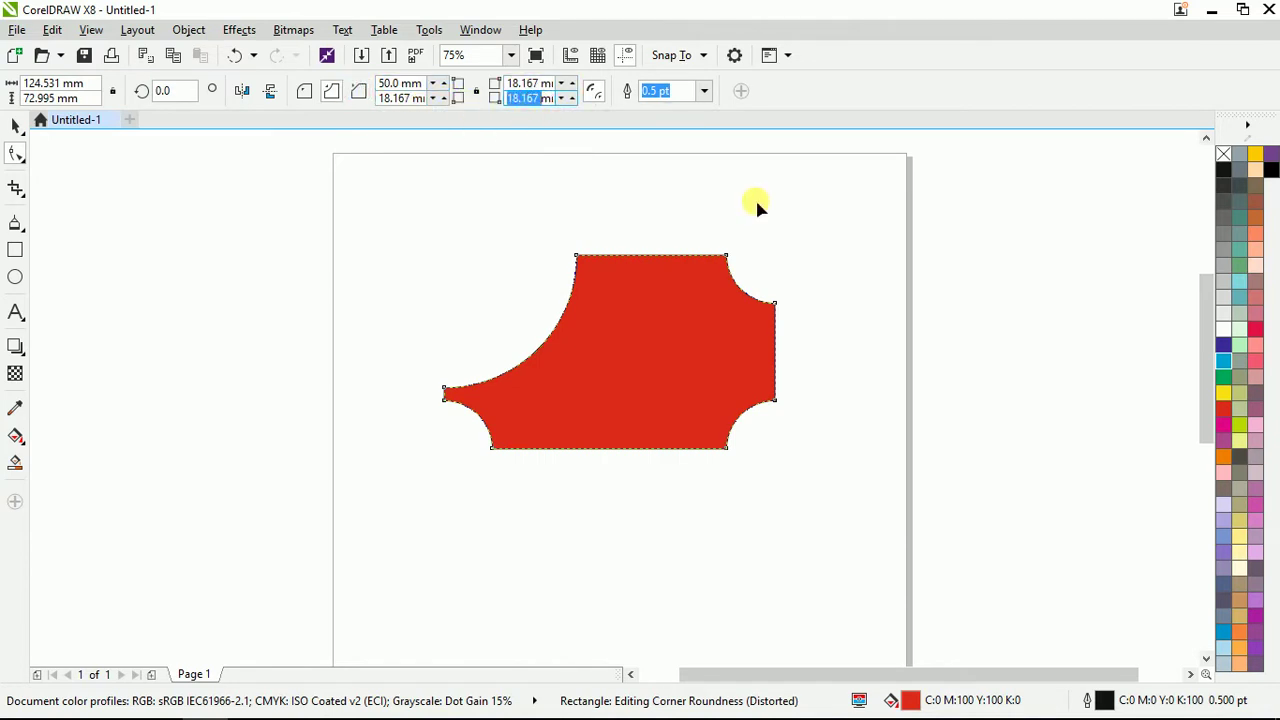
pyautogui.write('50mm')
pyautogui.press('Return')
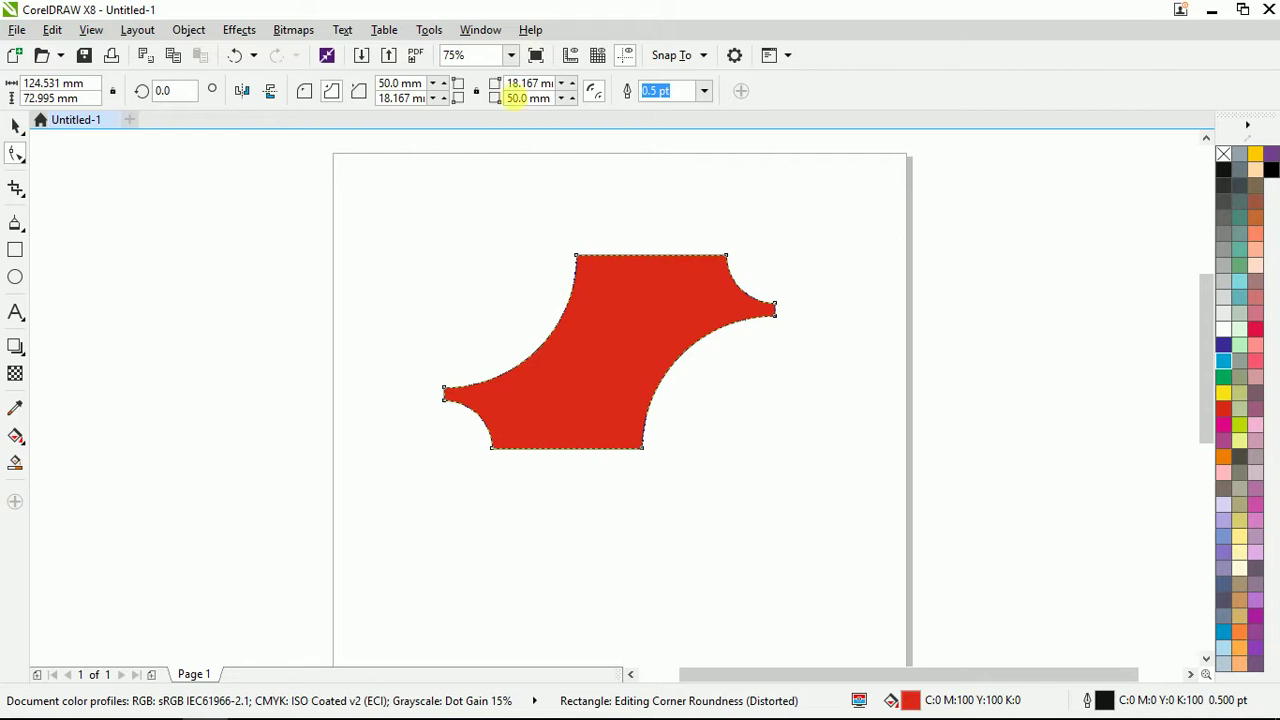
# Set the radii of both left corners of the rectangle to 0 mm.
pyautogui.click(400, 83)
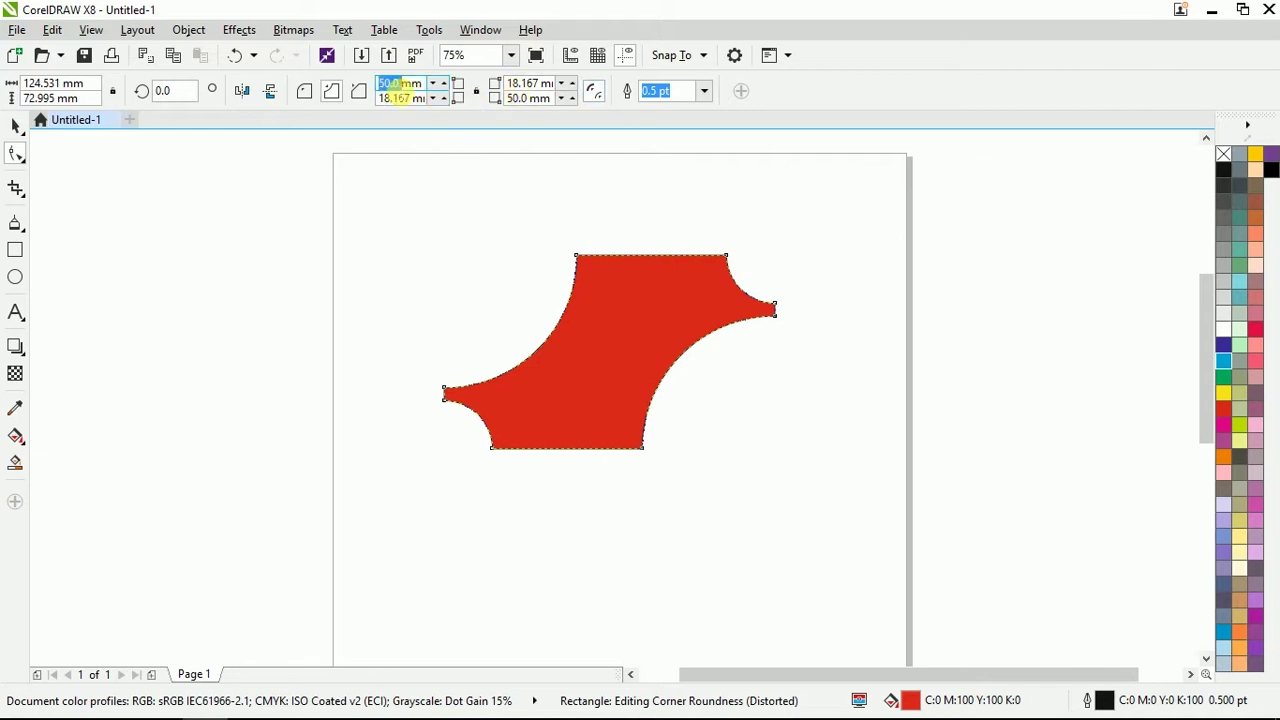
pyautogui.click(636, 287)
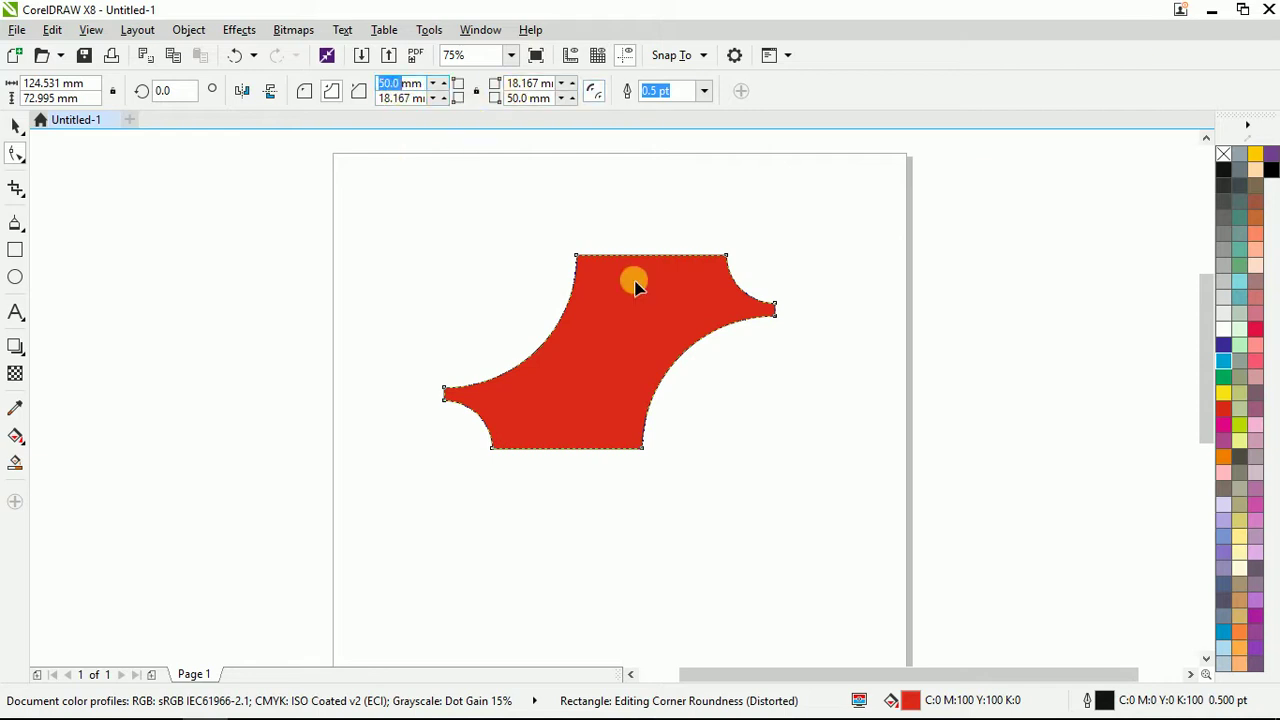
pyautogui.write('0')
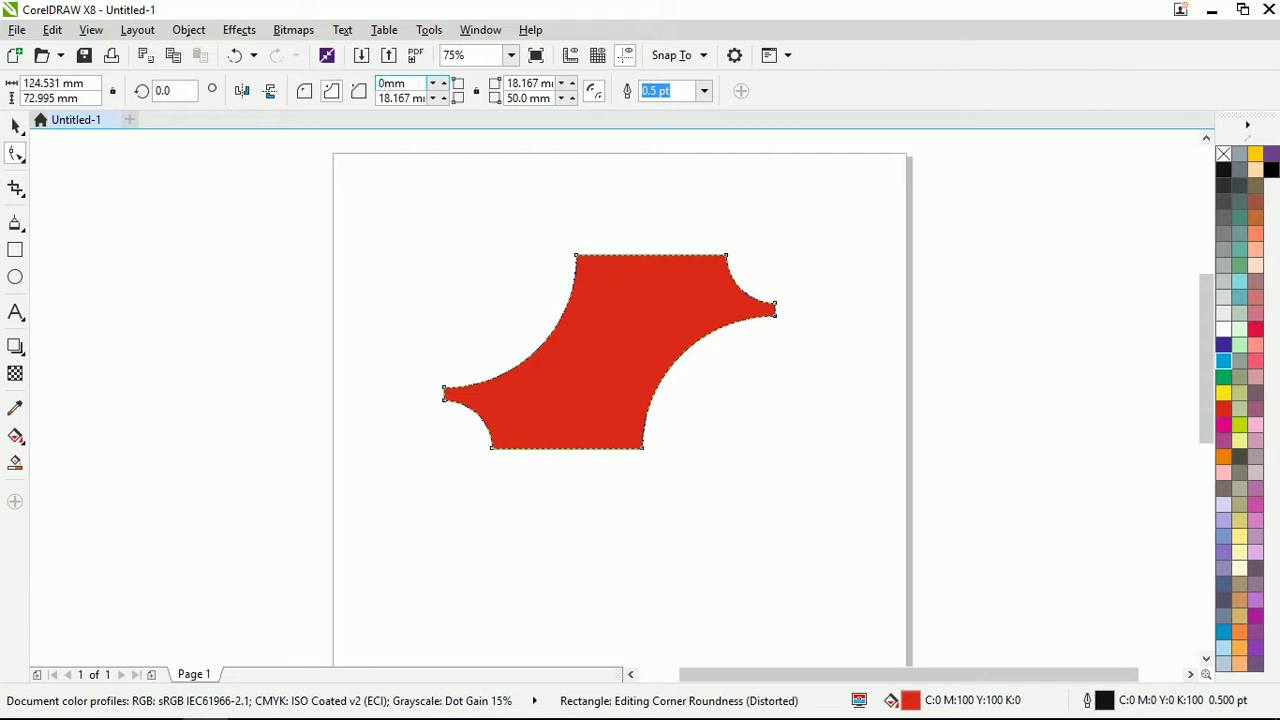
pyautogui.press('Tab')
pyautogui.write('0')
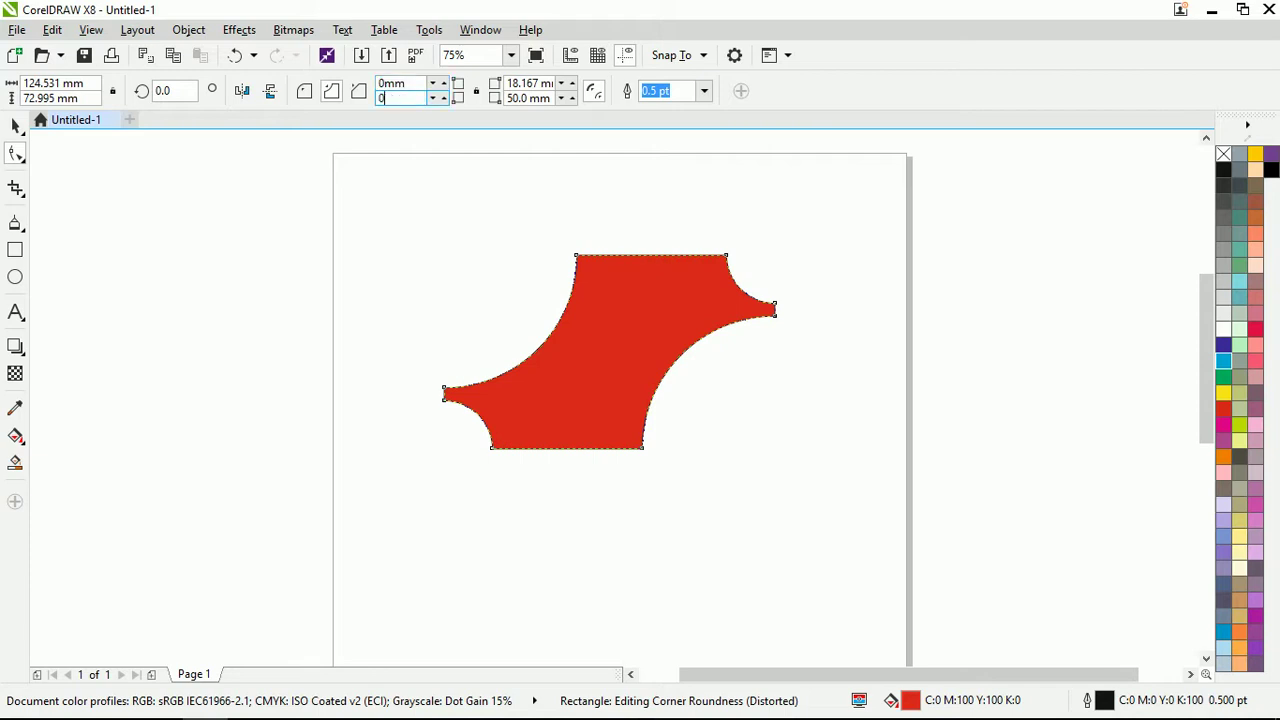
pyautogui.press('Return')
# Set the radii of both right corners of the rectangle to 0 mm.
pyautogui.click(528, 83)
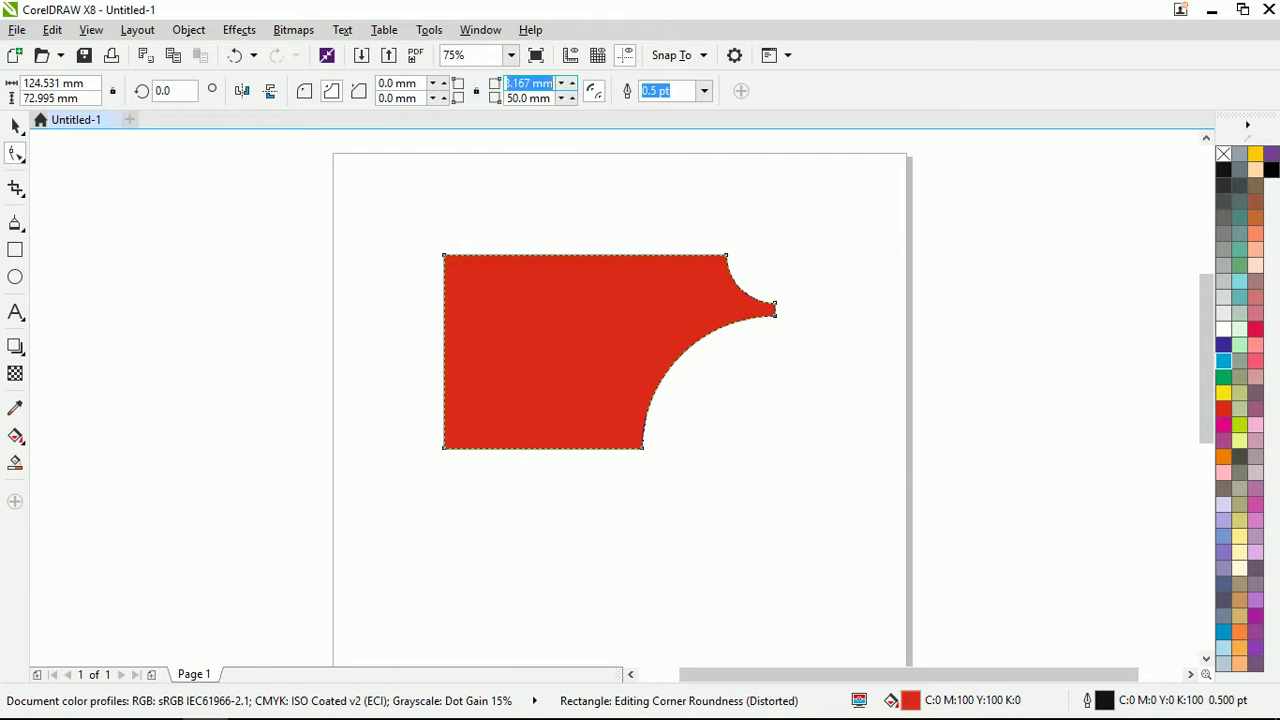
pyautogui.write('0')
pyautogui.press('Tab')
pyautogui.write('0')
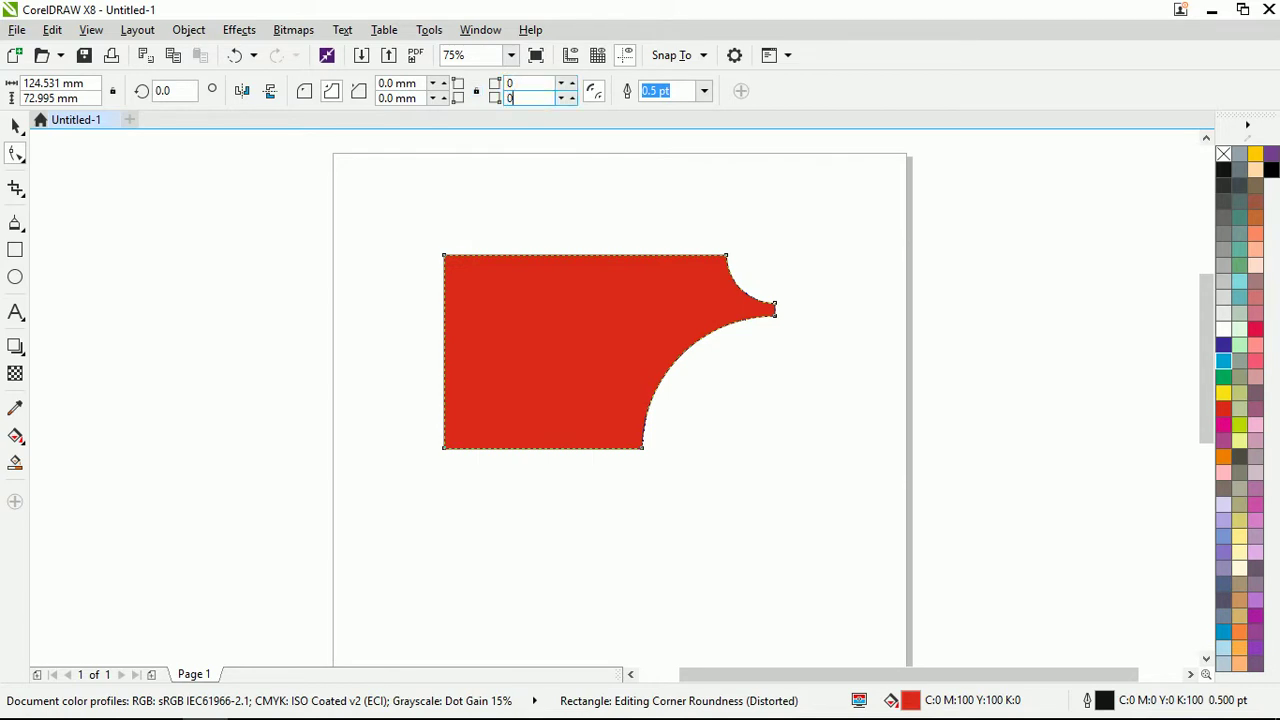
pyautogui.press('Return')
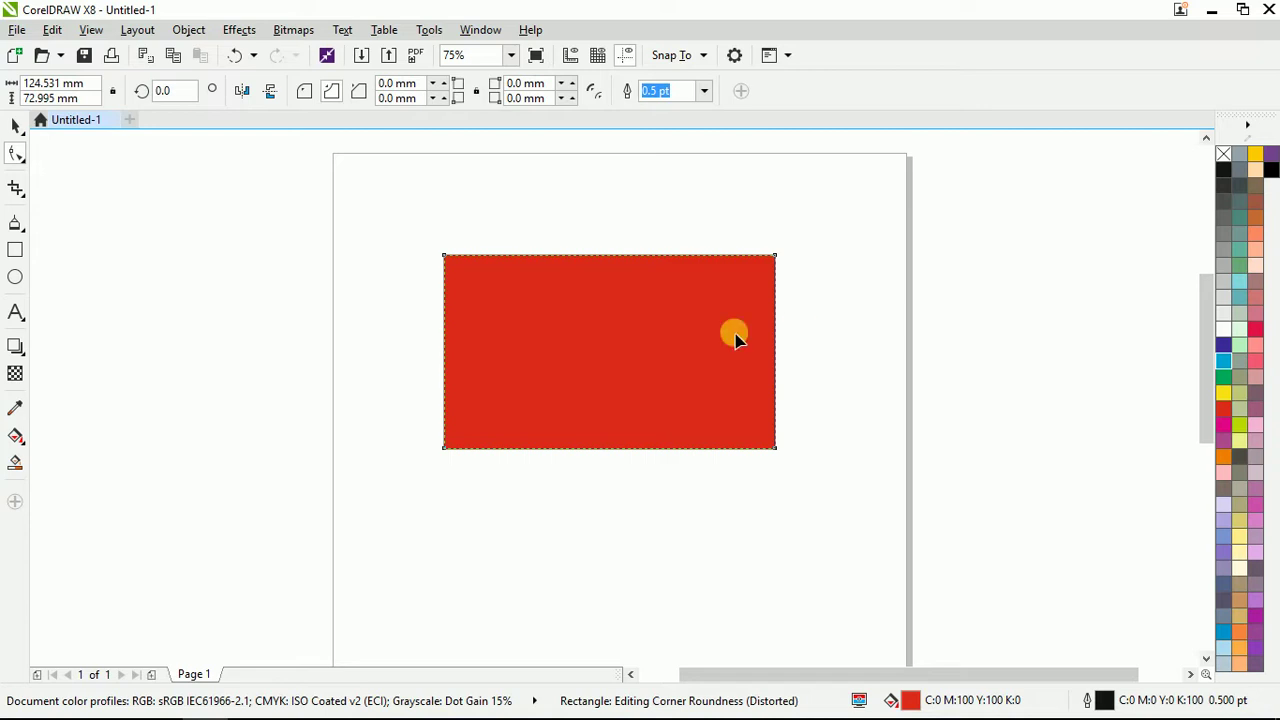
# Give only the rectangle's top-left corner a radius of 30 mm.
pyautogui.doubleClick(397, 84)
pyautogui.write('30')
pyautogui.press('Return')
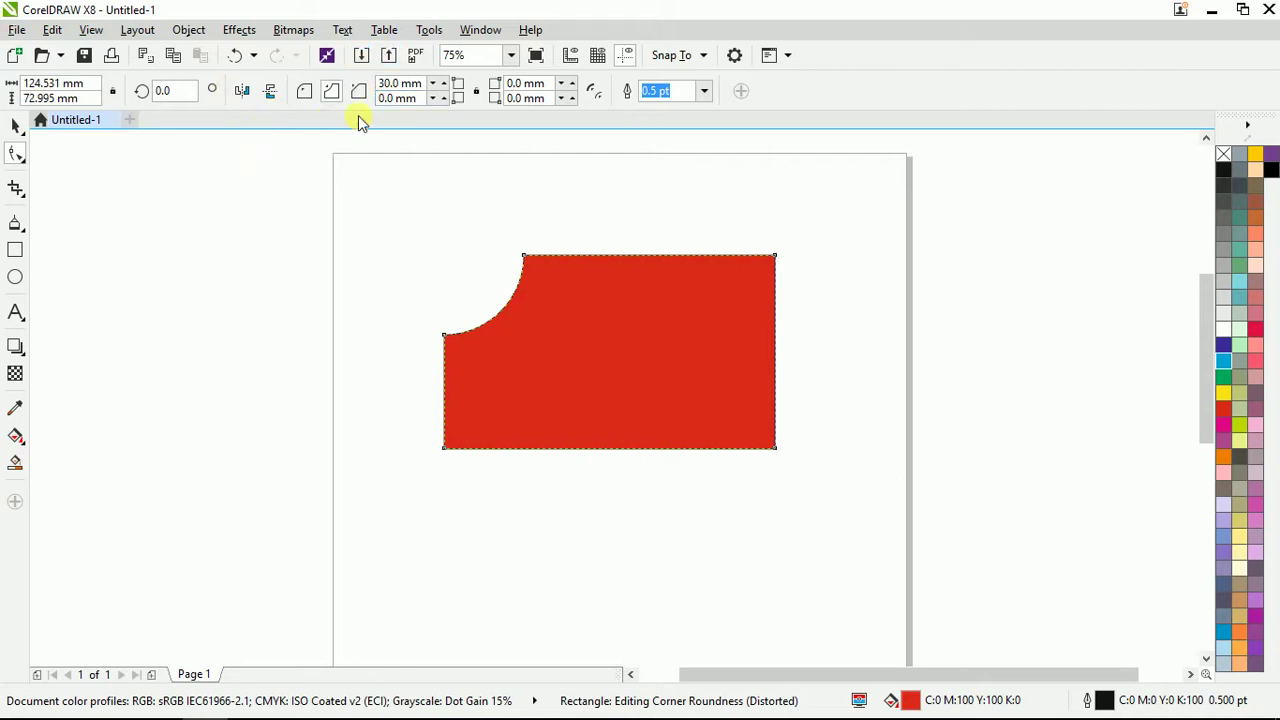
# Try the round, chamfered and scalloped styles on the rectangle's top-left corner and finish with the chamfered style.
pyautogui.click(305, 92)
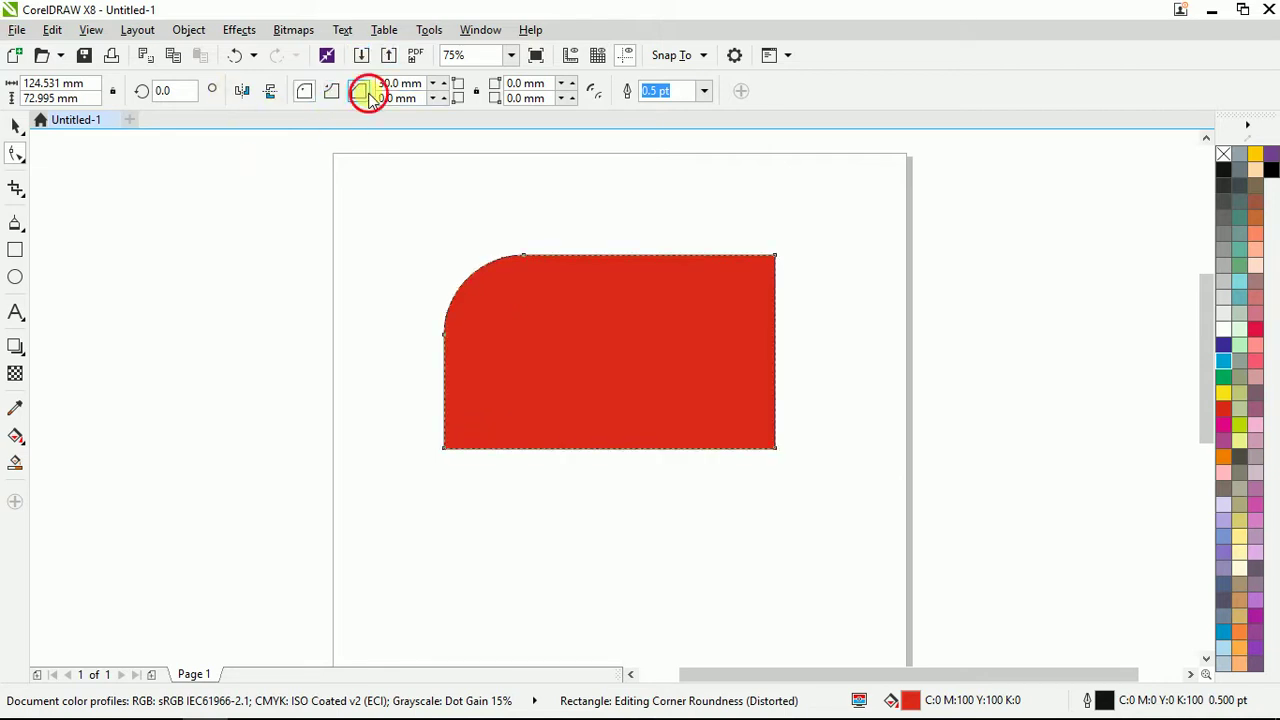
pyautogui.click(359, 92)
pyautogui.click(331, 92)
pyautogui.click(305, 92)
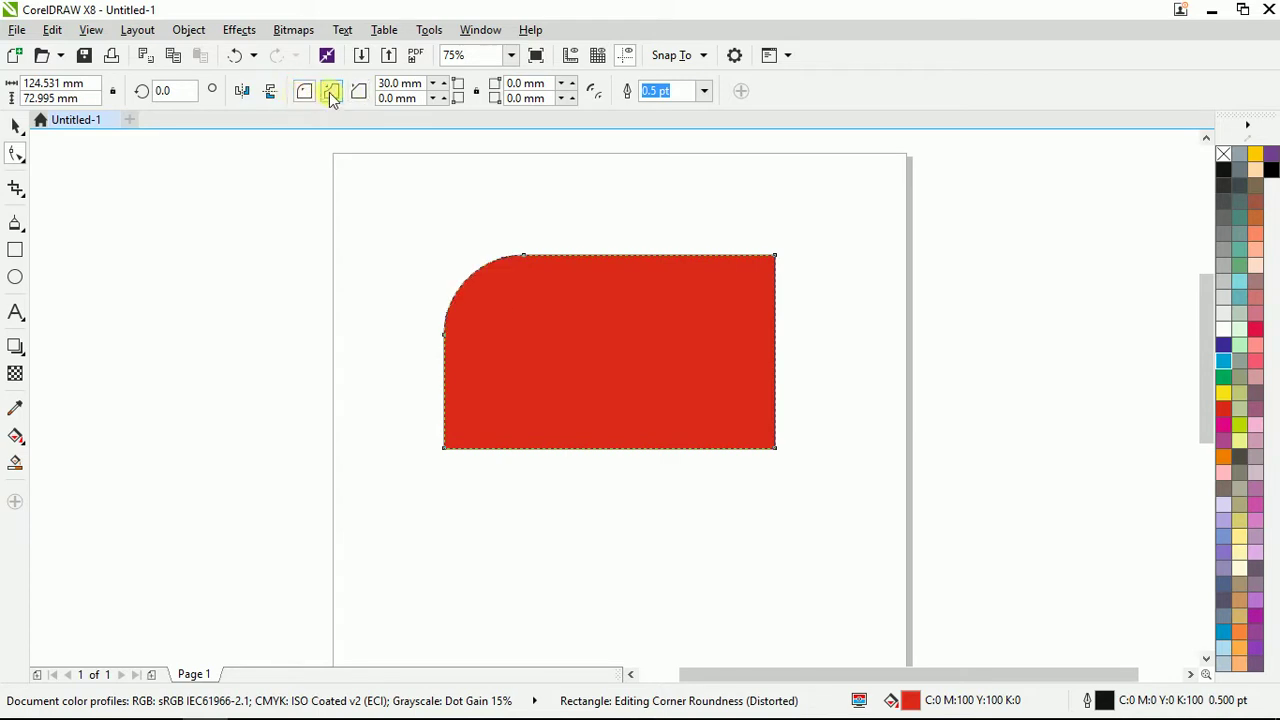
pyautogui.click(332, 92)
pyautogui.click(359, 96)
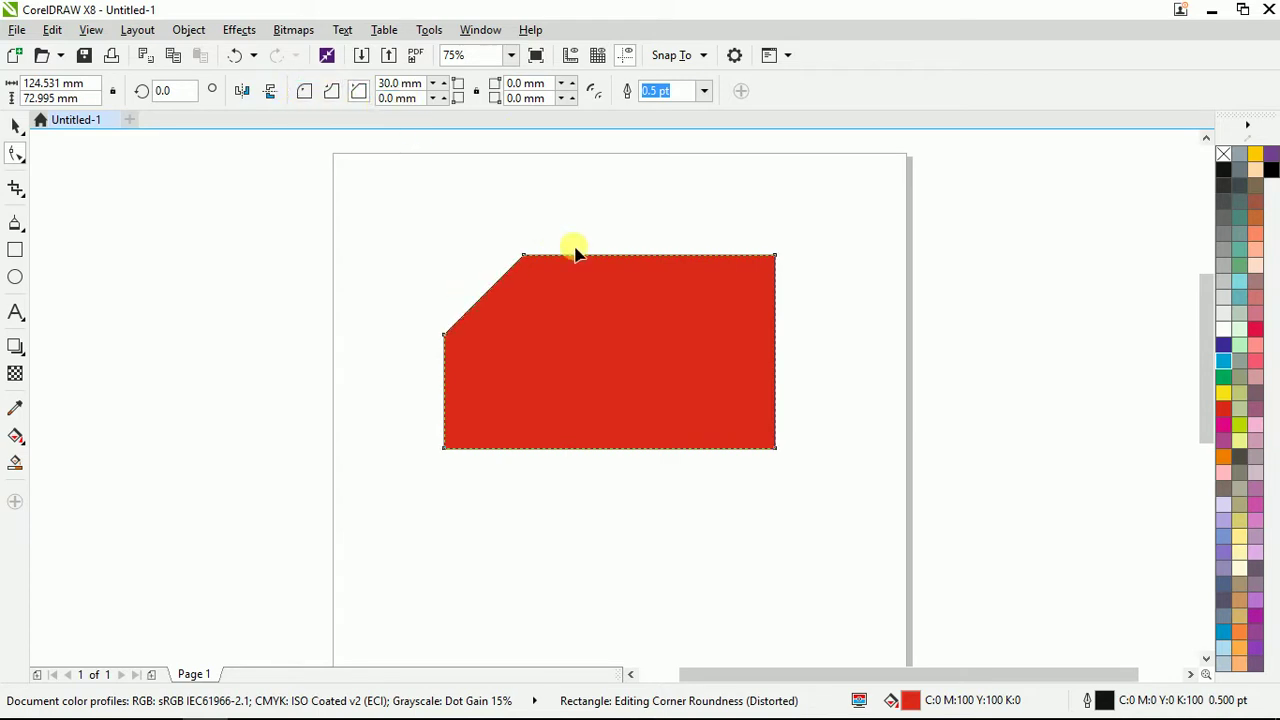
# Leave corner shaping and select the whole rectangle with the Pick tool.
pyautogui.click(15, 125)
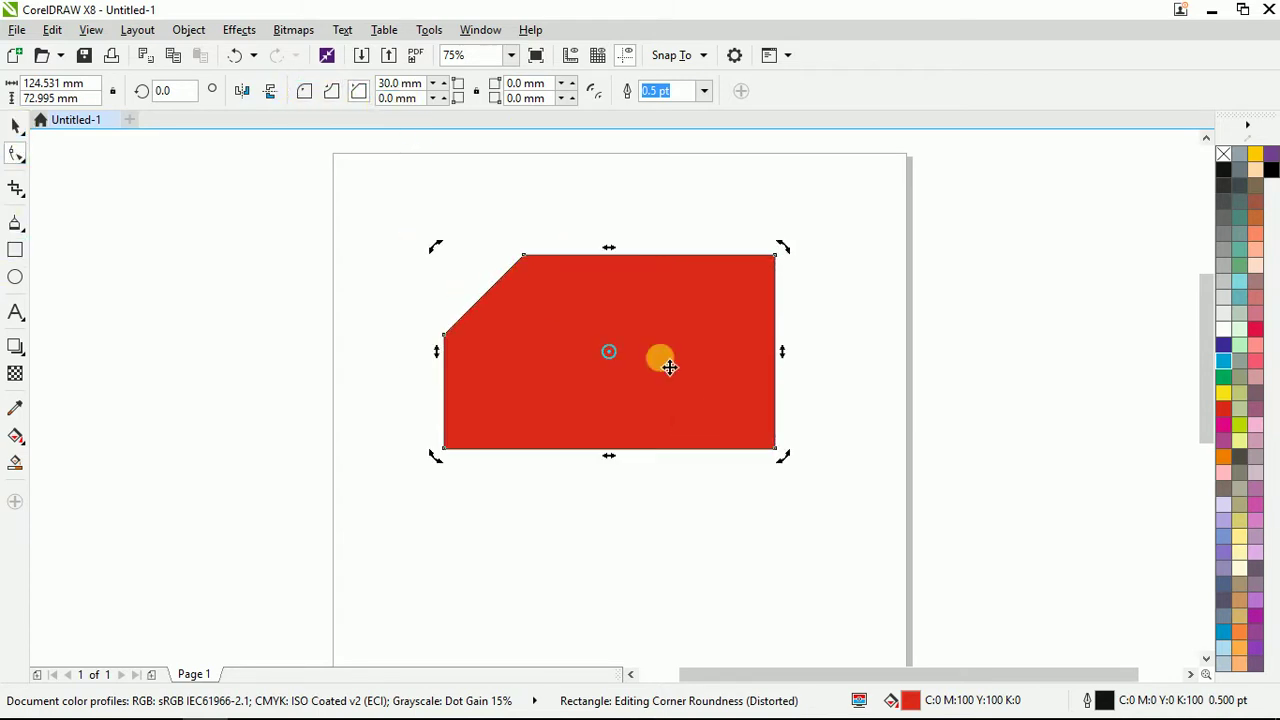
pyautogui.click(866, 343)
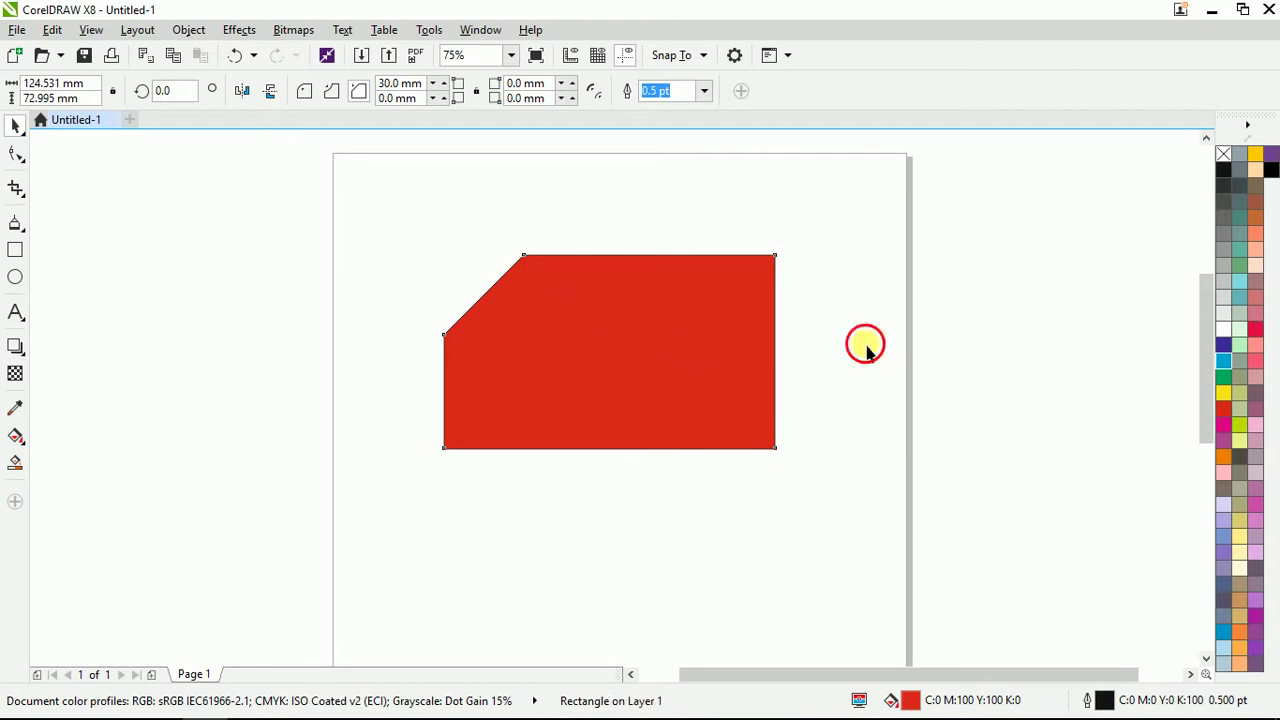
pyautogui.click(639, 325)
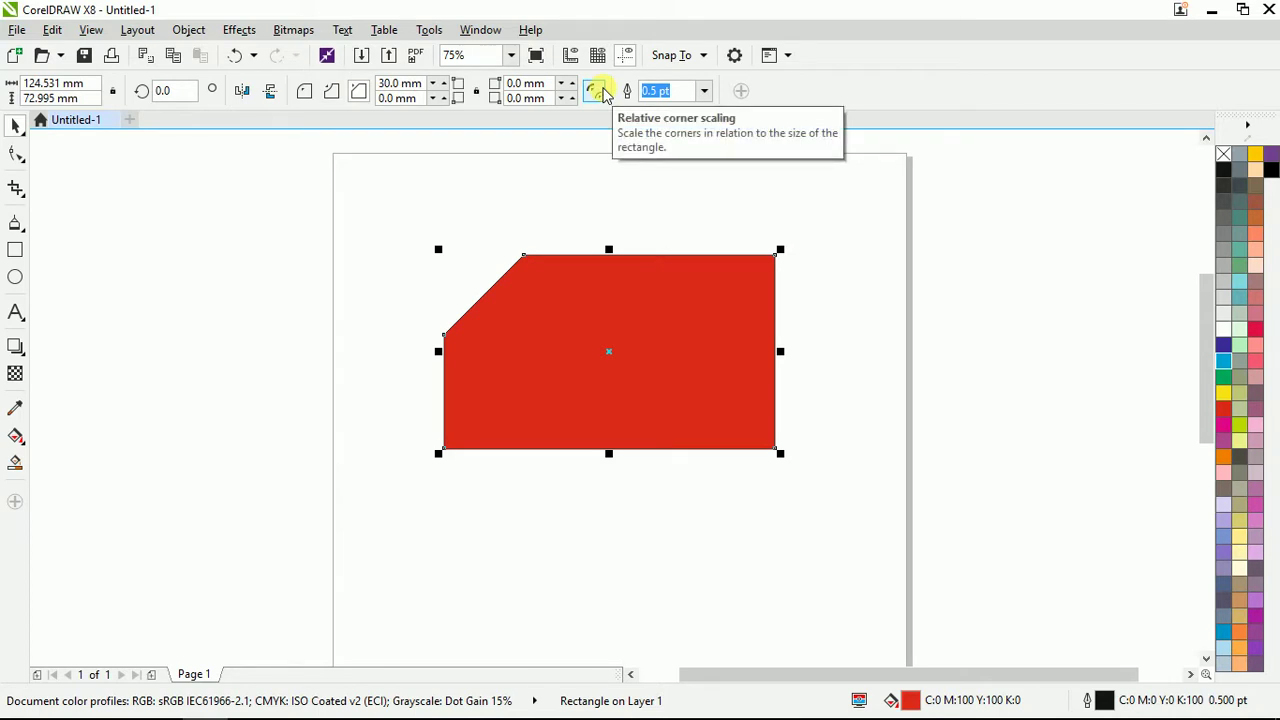
# Switch the rectangle's 30 mm corner to scalloped and back to chamfered.
pyautogui.click(603, 183)
pyautogui.click(577, 280)
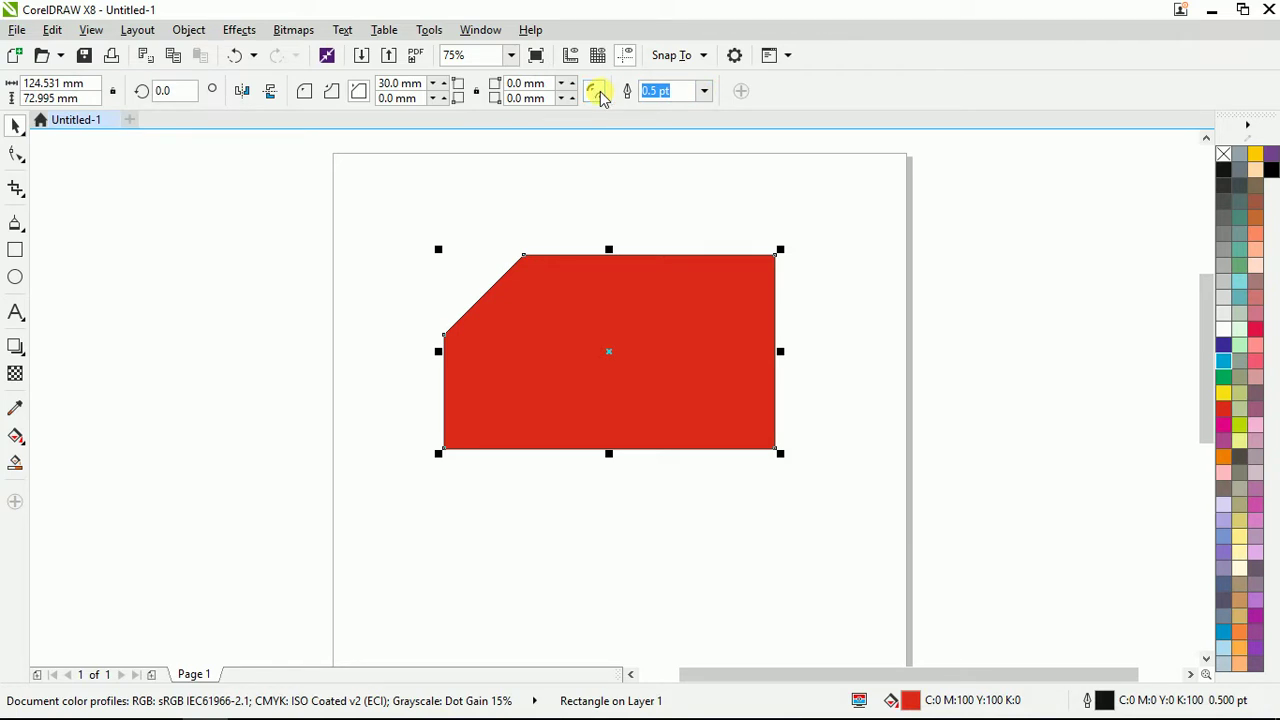
pyautogui.click(531, 272)
pyautogui.click(333, 91)
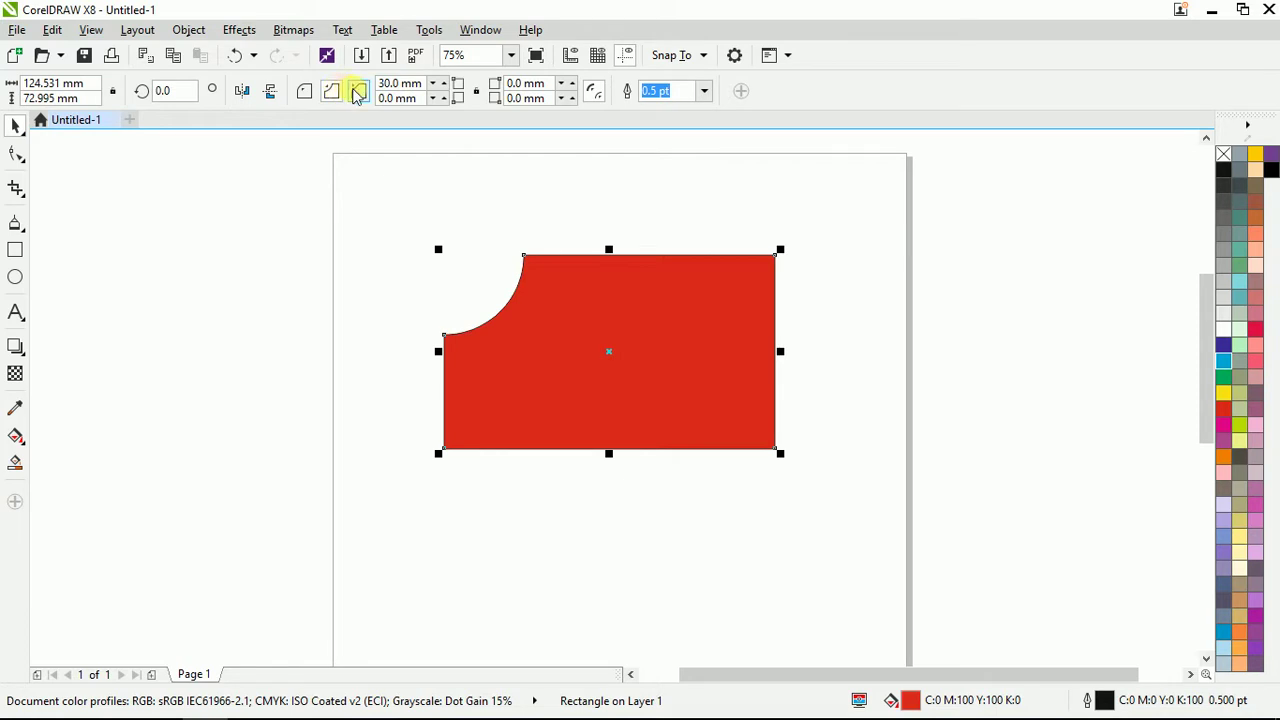
pyautogui.click(358, 91)
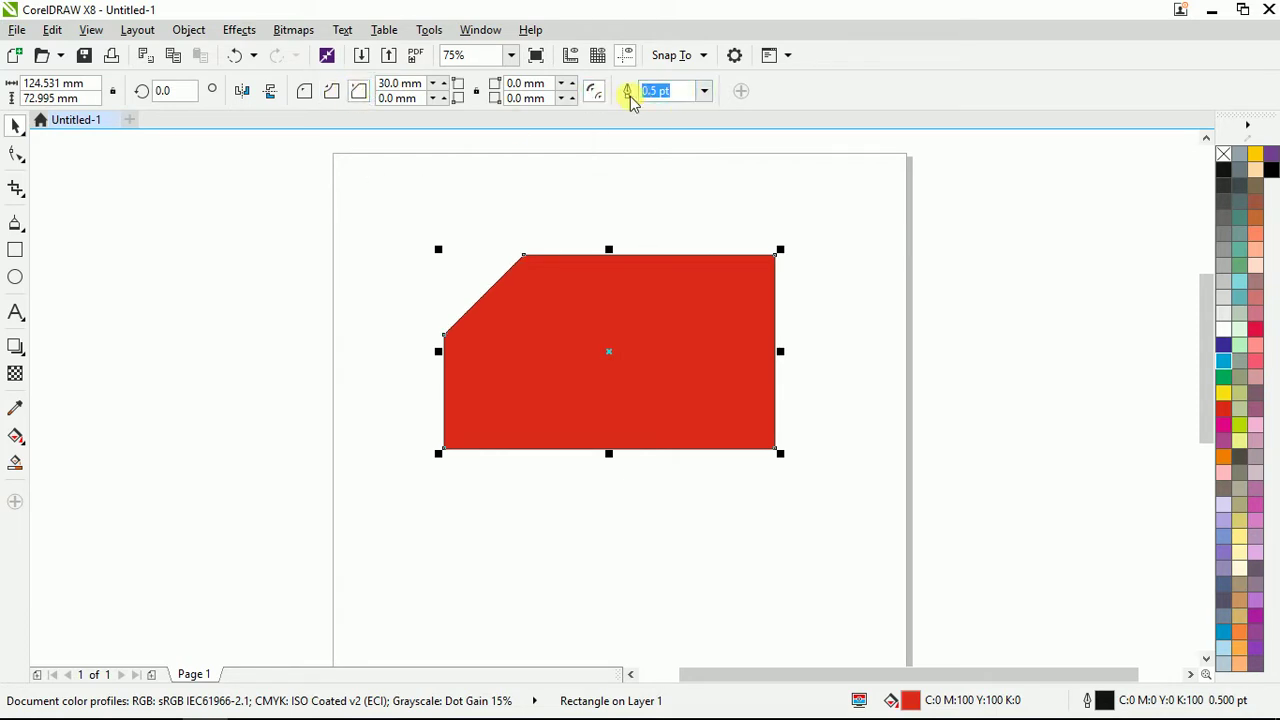
# Set the rectangle's outline width to 2 pt, then to 24 pt.
pyautogui.click(705, 92)
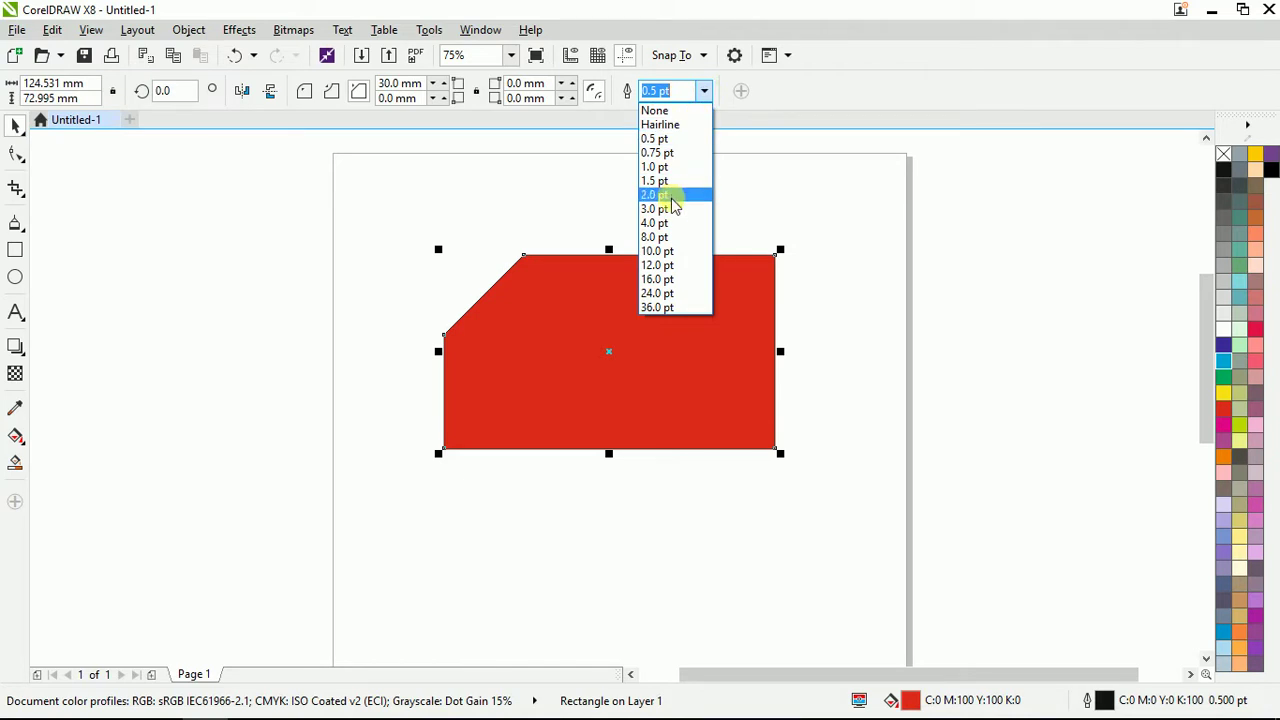
pyautogui.press('Escape')
pyautogui.click(708, 92)
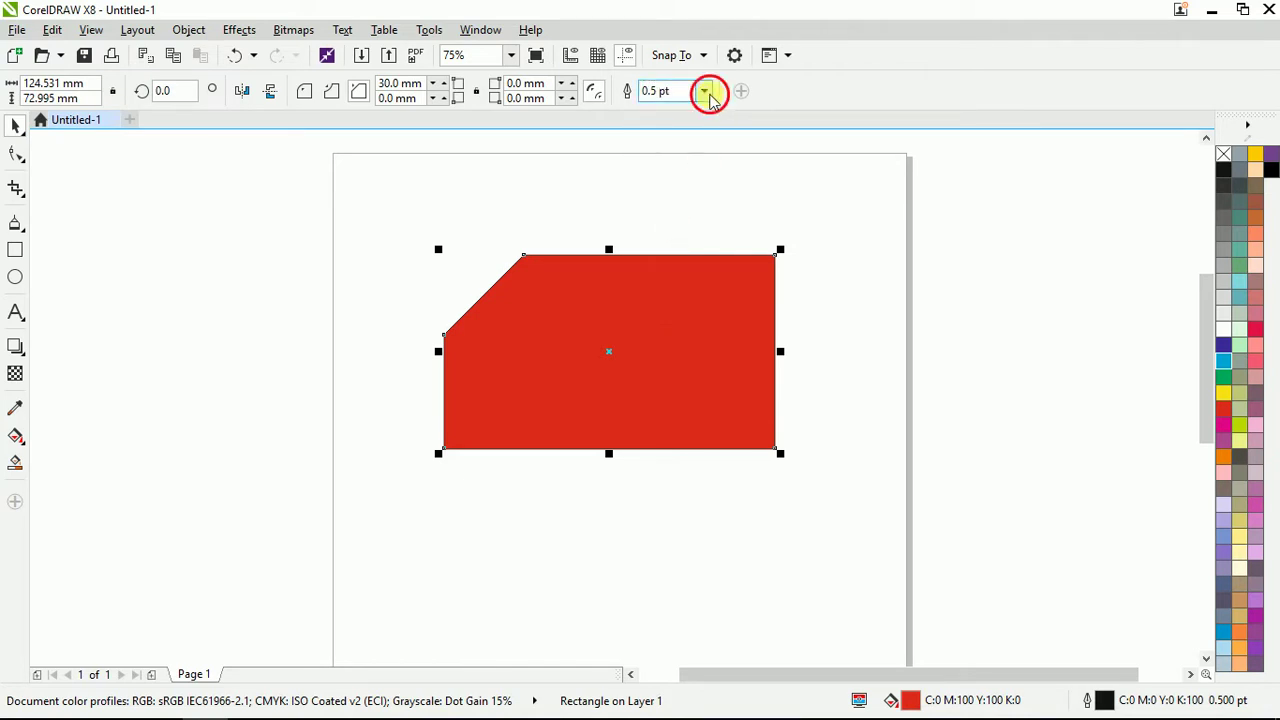
pyautogui.click(680, 197)
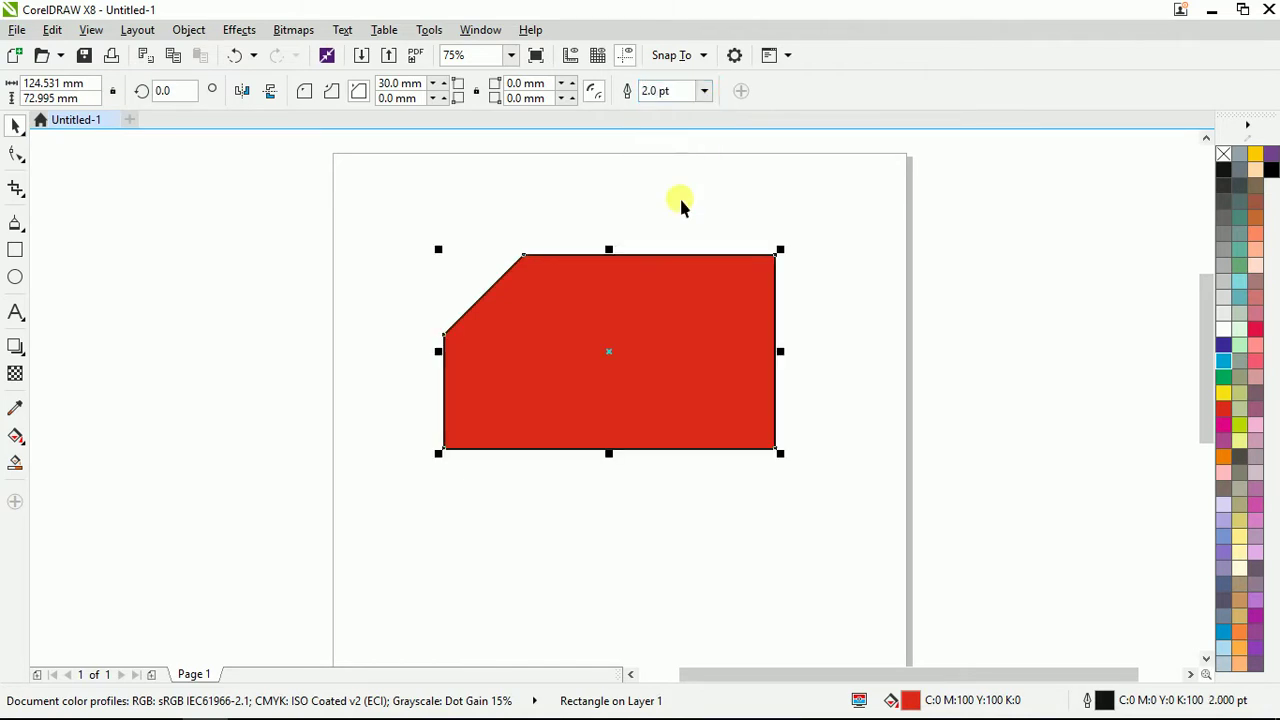
pyautogui.click(706, 92)
pyautogui.click(657, 289)
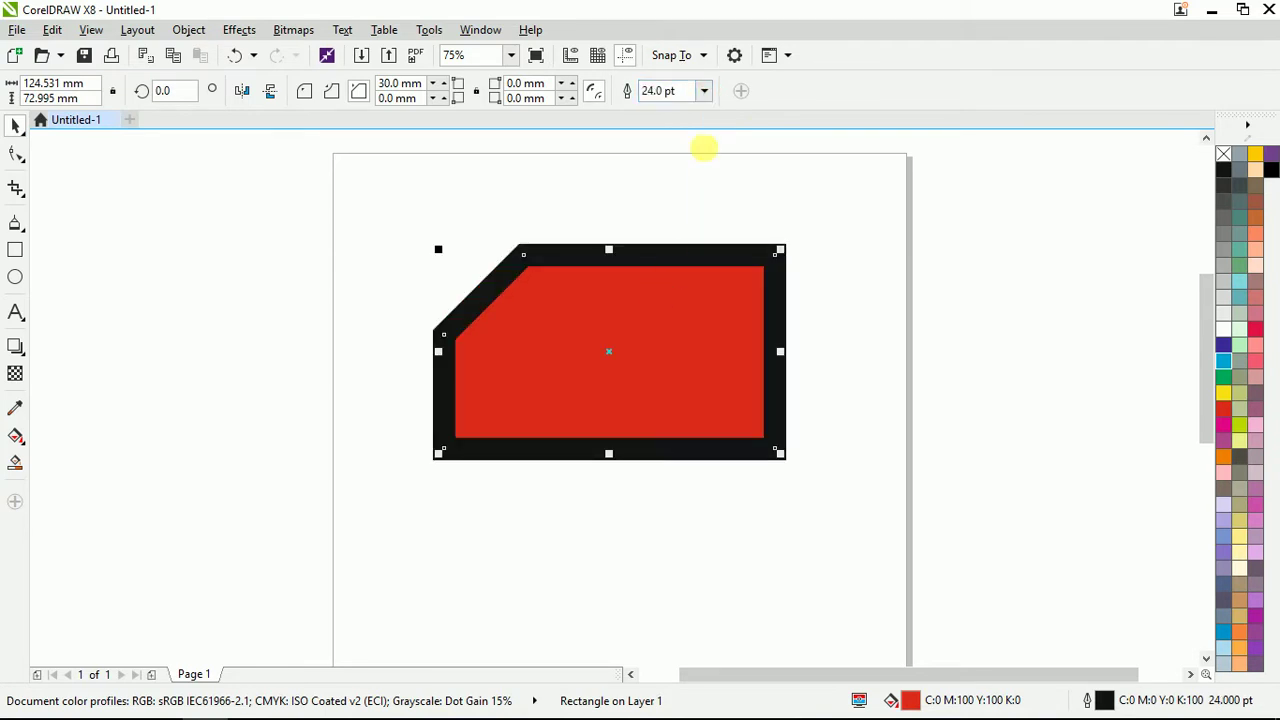
# Try outline widths of 0.75 pt and 1.5 pt on the rectangle and settle on 3 pt.
pyautogui.click(706, 92)
pyautogui.click(688, 155)
pyautogui.click(706, 92)
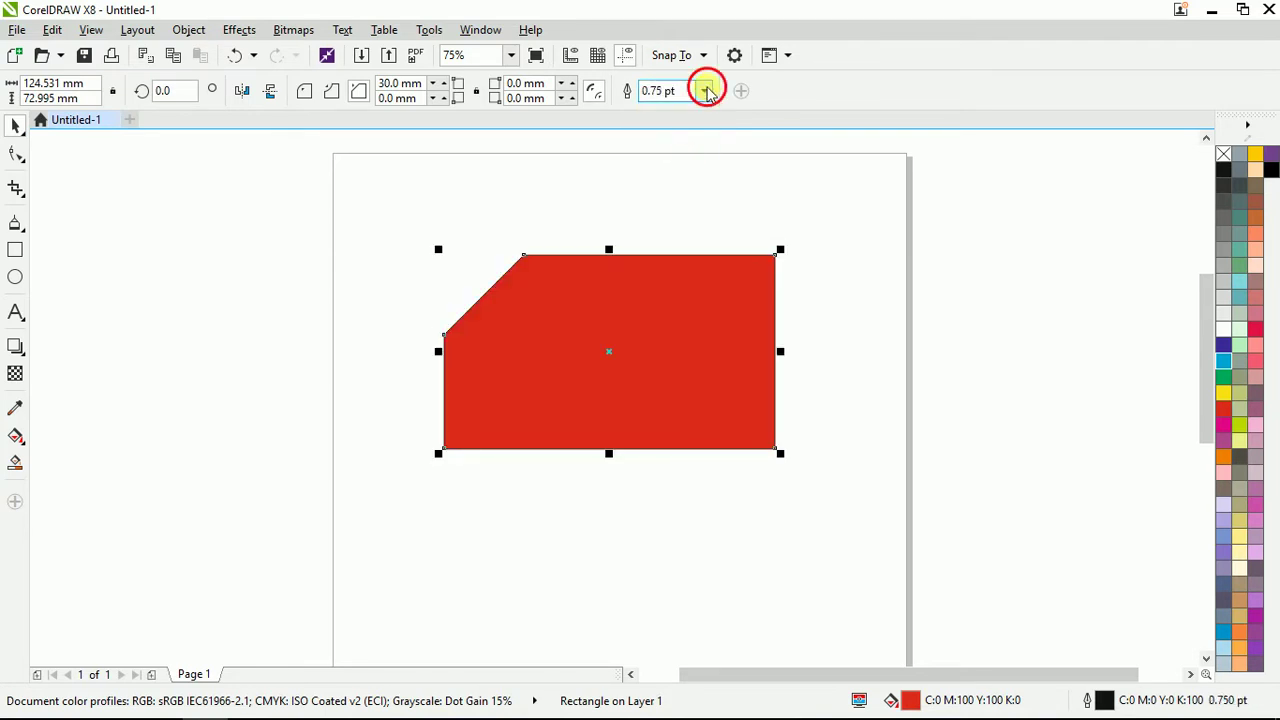
pyautogui.click(674, 173)
pyautogui.click(706, 92)
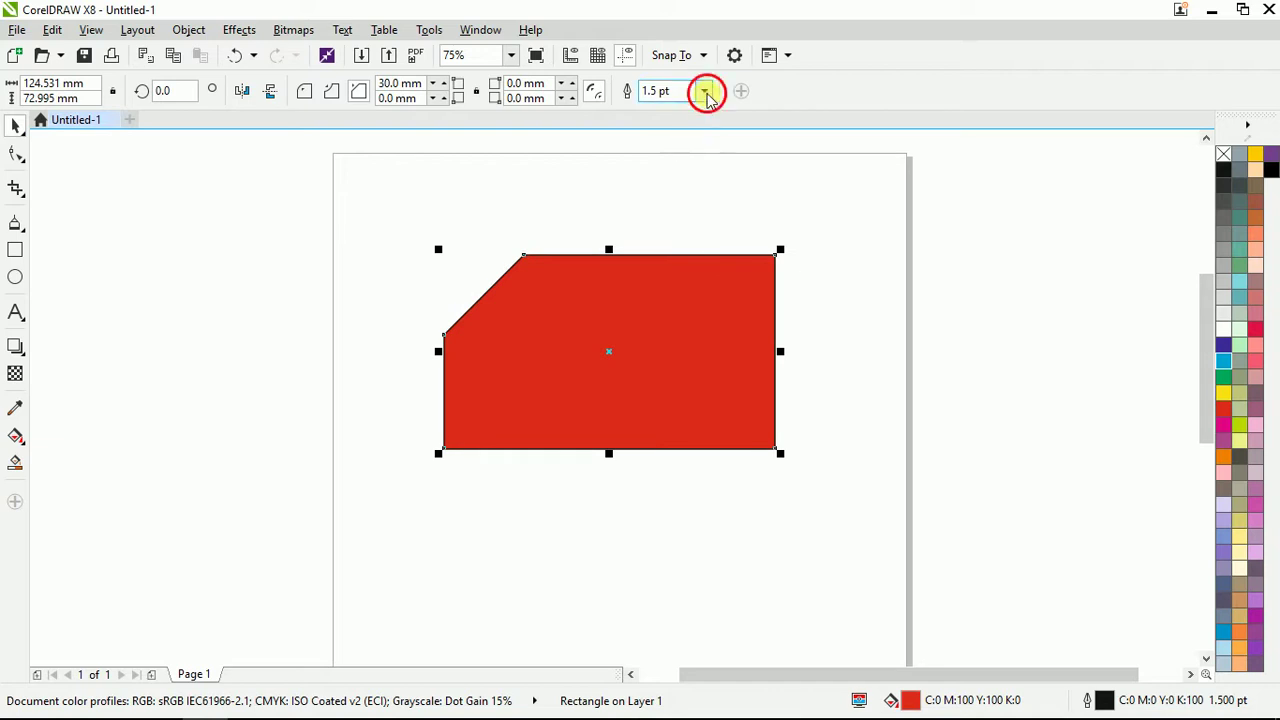
pyautogui.click(663, 209)
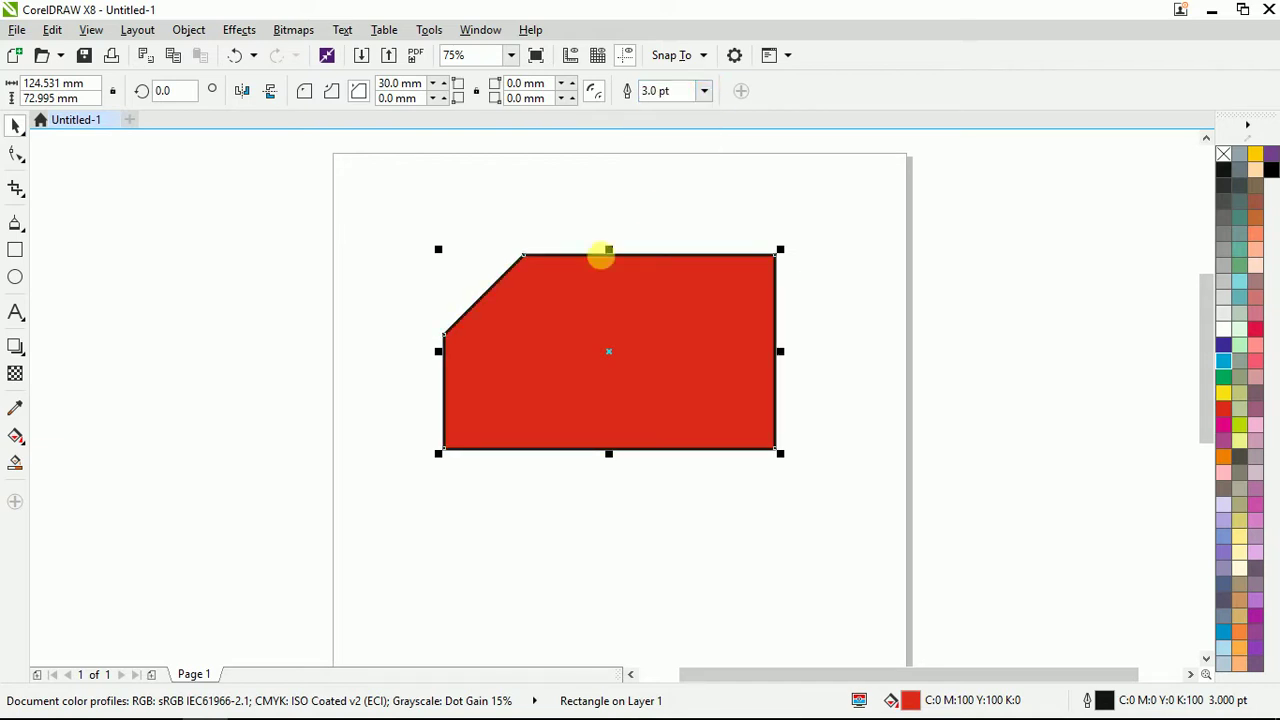
# Fill the rectangle with yellow and colour its outline green.
pyautogui.scroll(2, 608, 260)
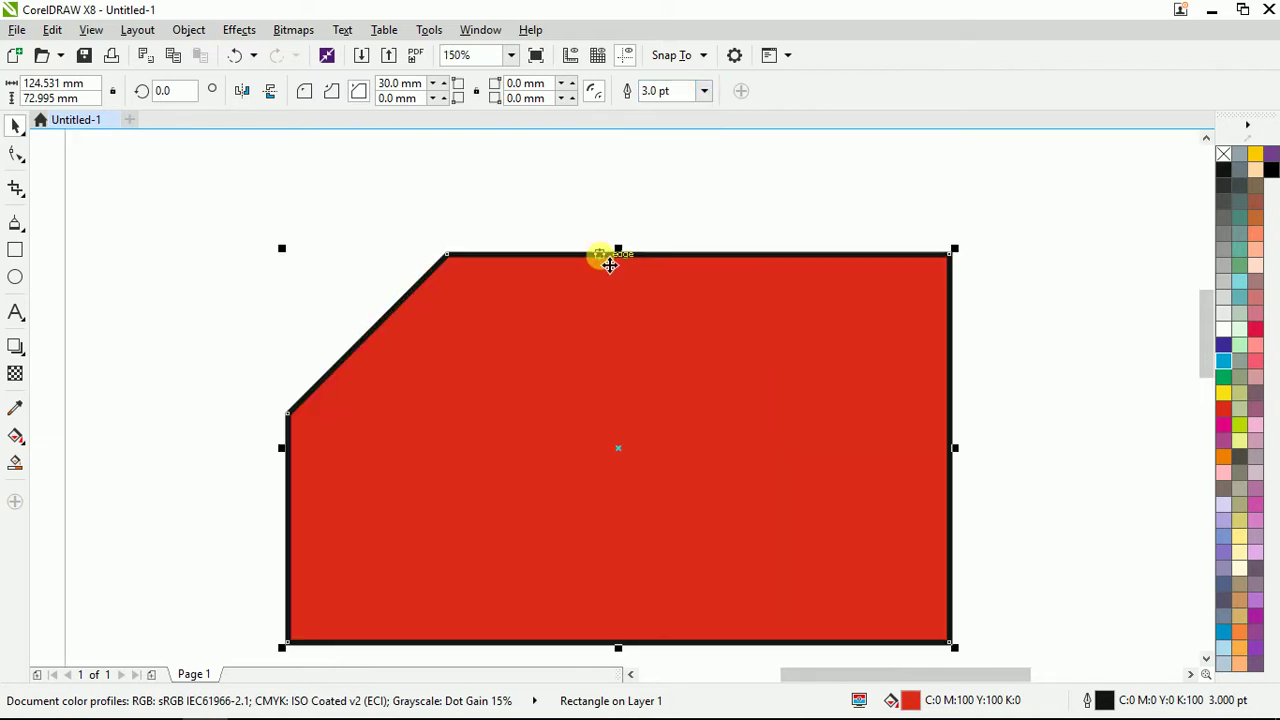
pyautogui.click(1221, 390)
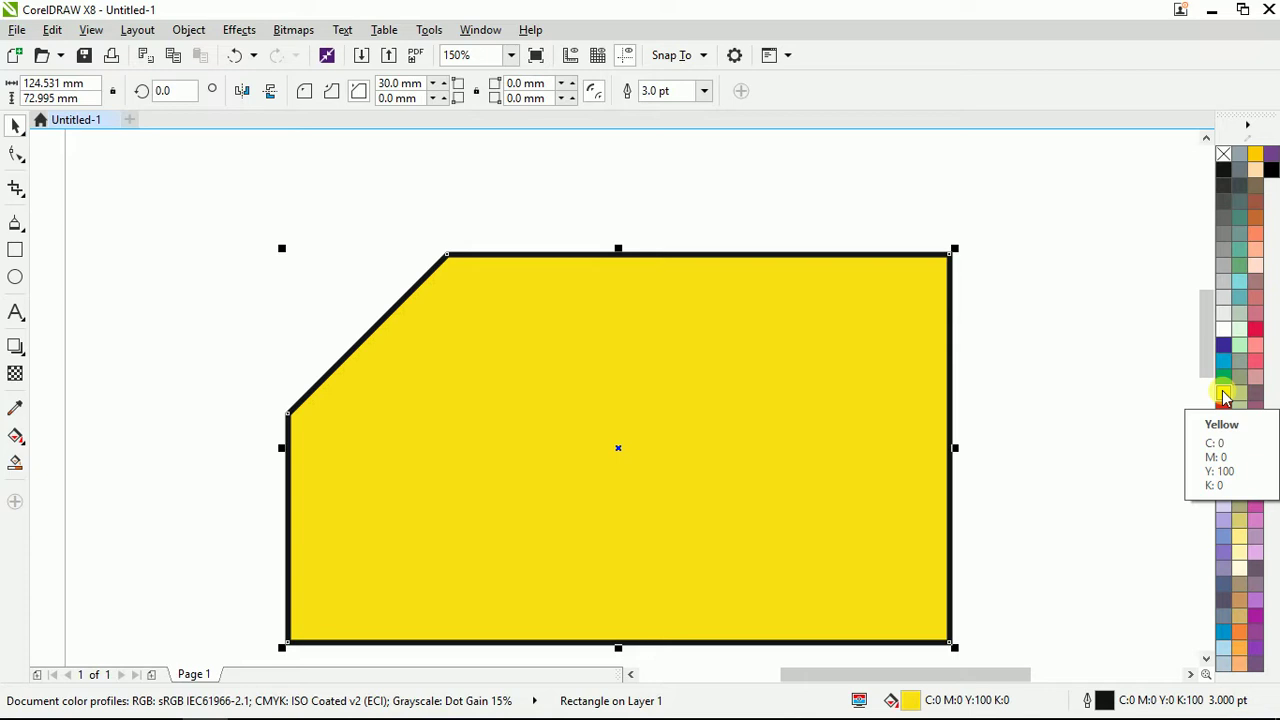
pyautogui.rightClick(1223, 380)
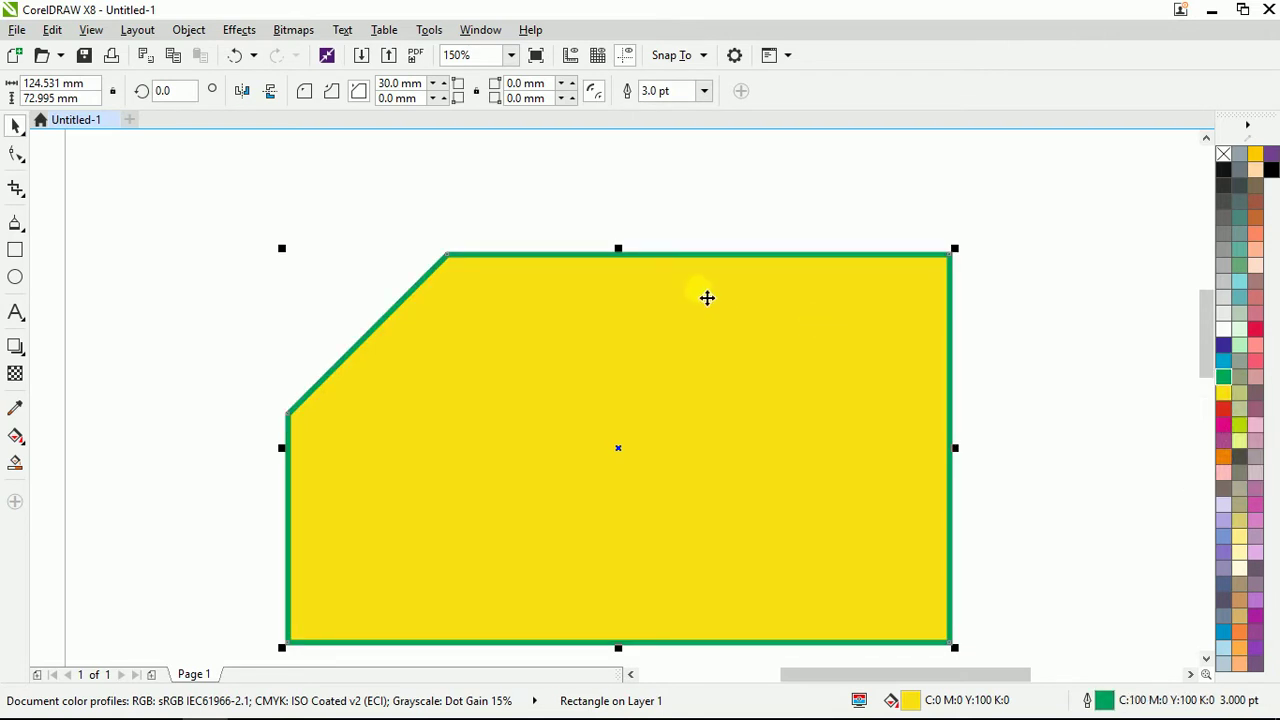
# Inspect the rectangle's outline up close, then try yellow, red and purple as its outline colour and settle on magenta.
pyautogui.scroll(2, 460, 262)
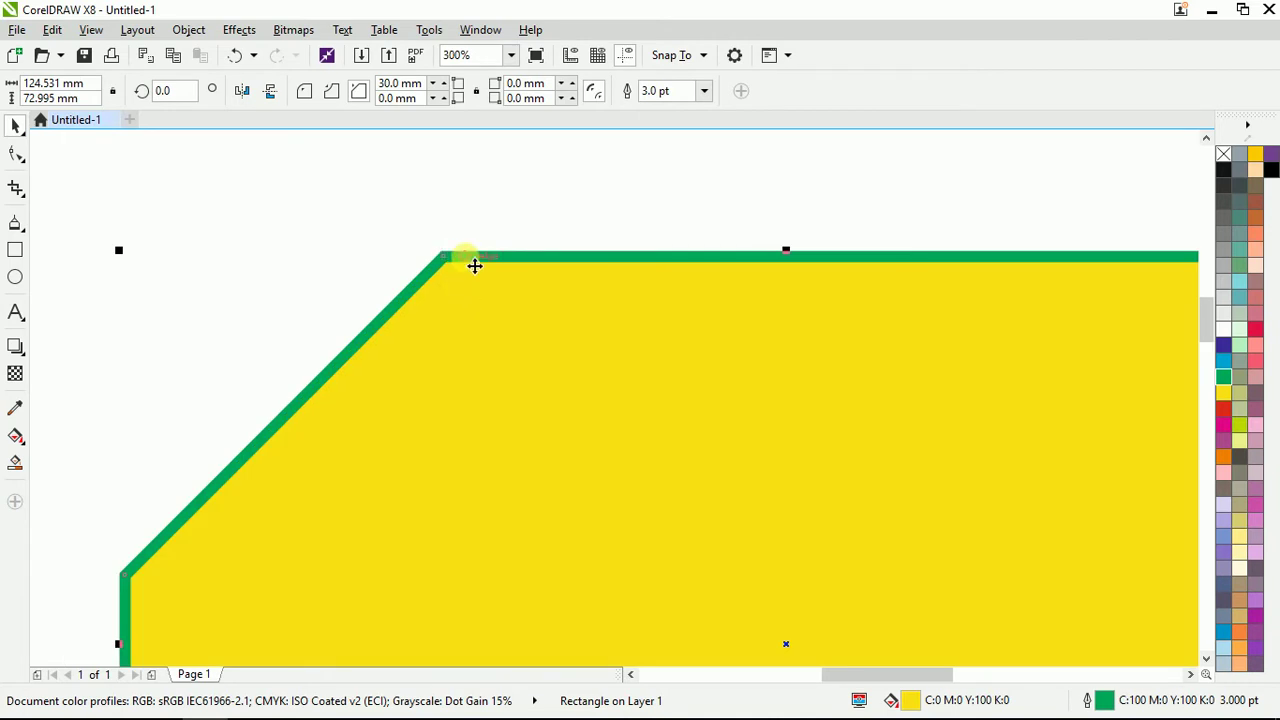
pyautogui.scroll(-3, 420, 250)
pyautogui.scroll(9, 471, 257)
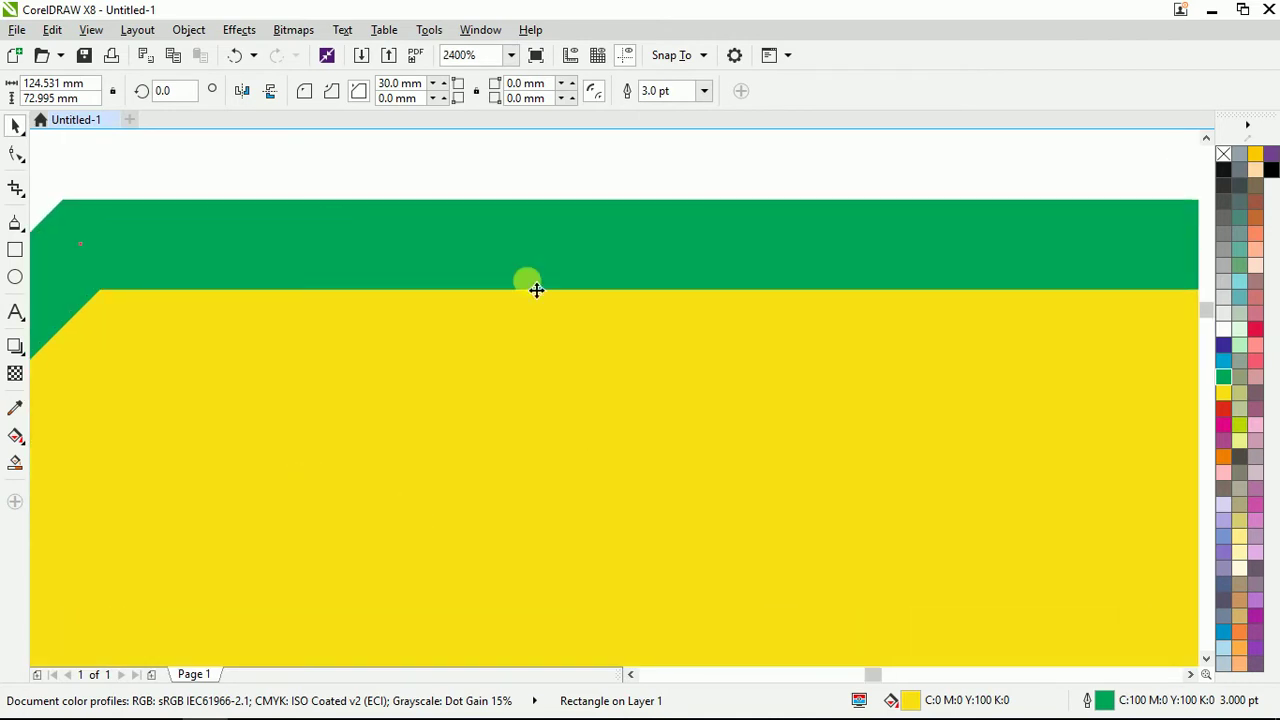
pyautogui.scroll(-6, 460, 263)
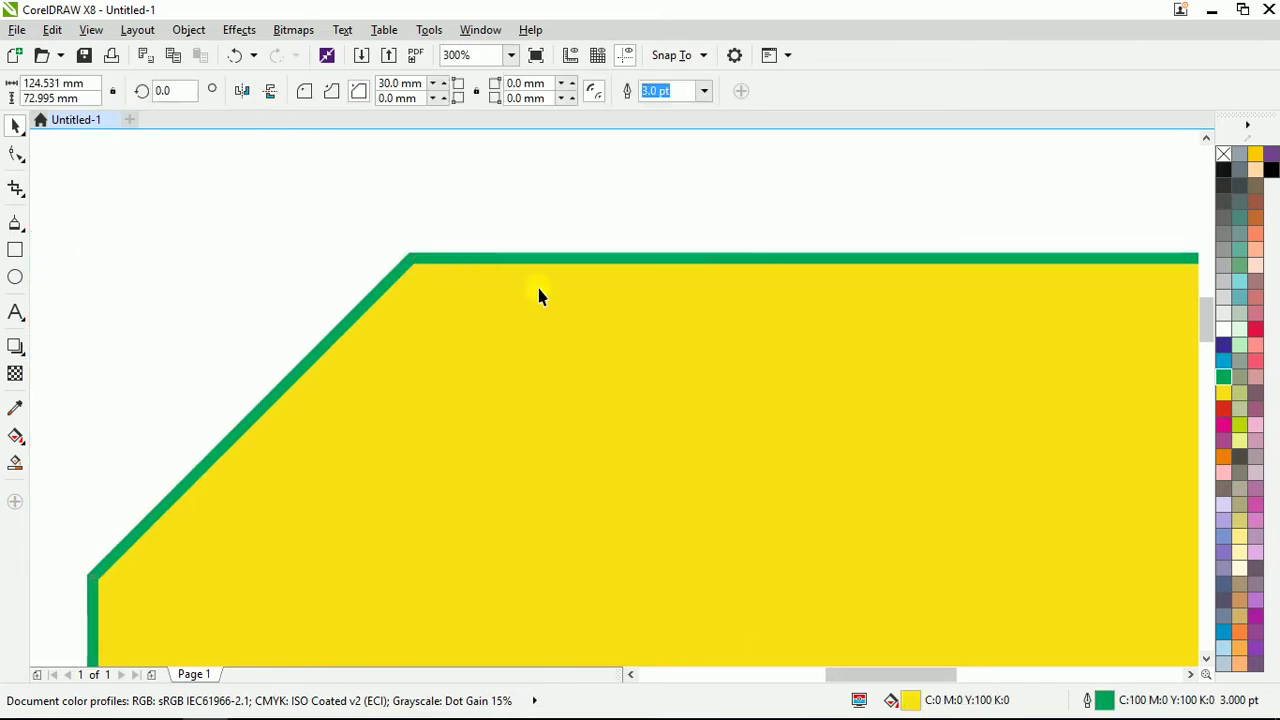
pyautogui.click(531, 350)
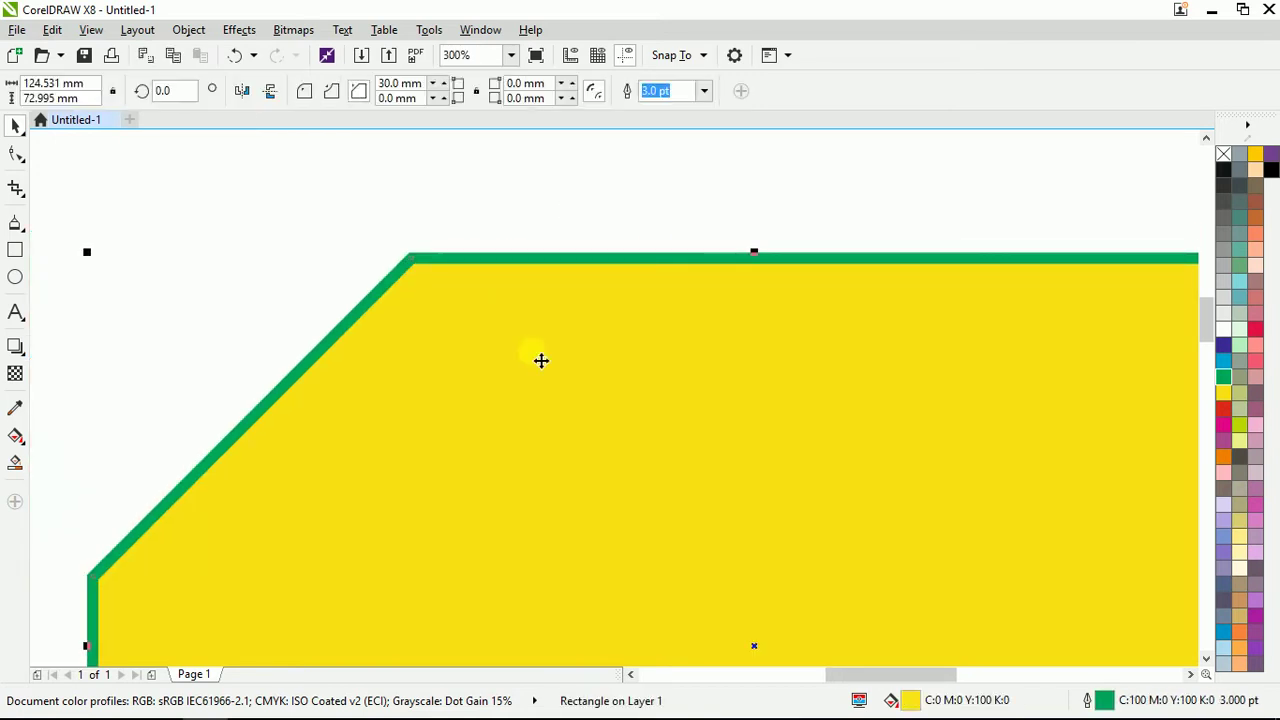
pyautogui.rightClick(1223, 394)
pyautogui.rightClick(1223, 410)
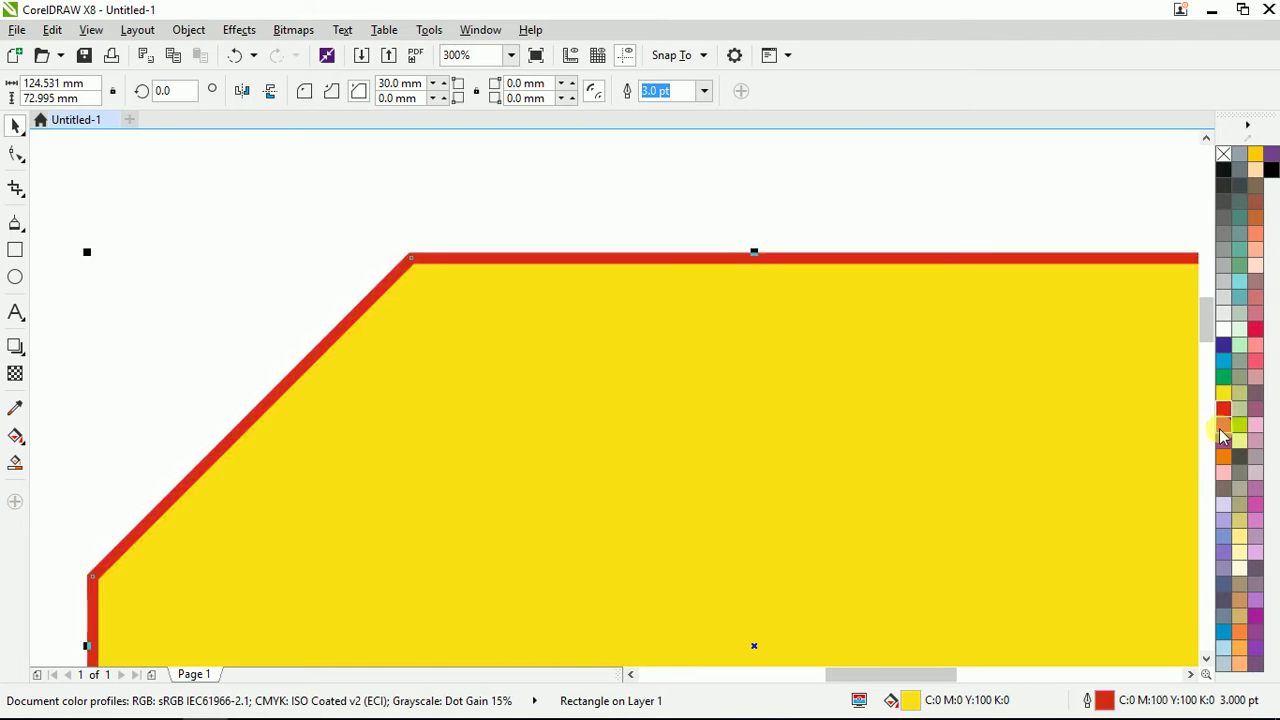
pyautogui.rightClick(1223, 425)
pyautogui.rightClick(1222, 445)
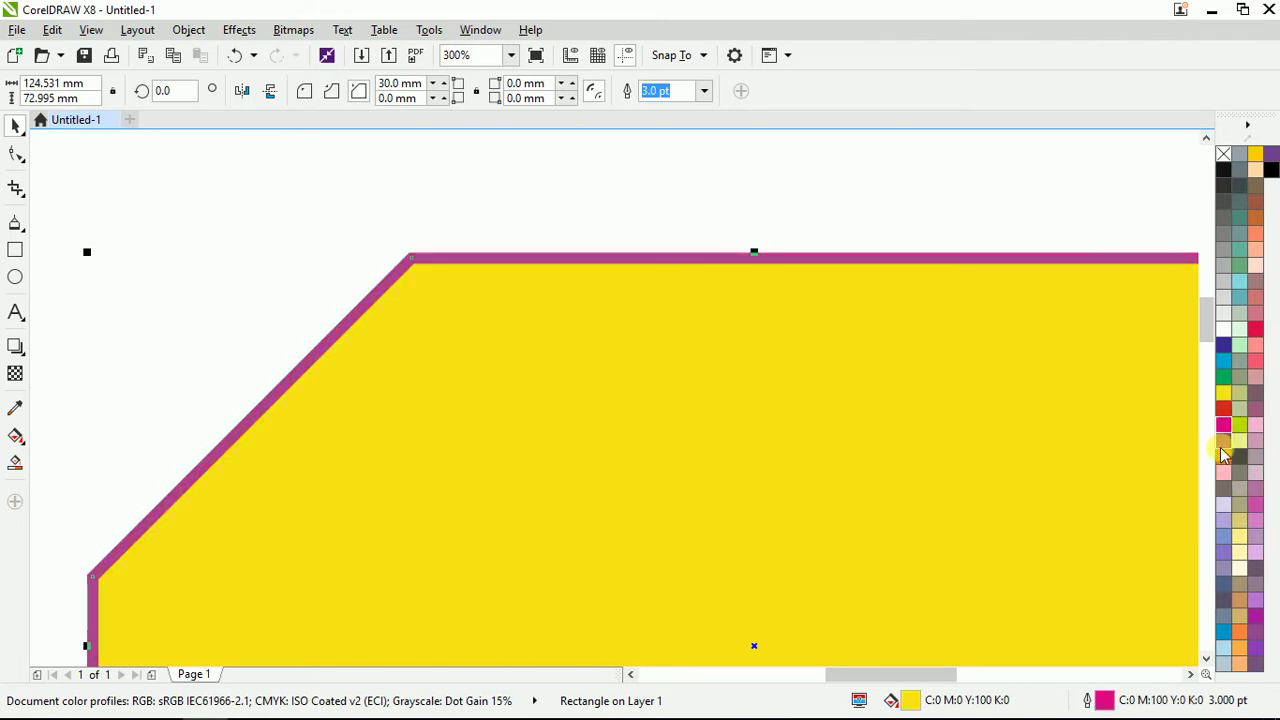
pyautogui.rightClick(1233, 426)
pyautogui.rightClick(1224, 425)
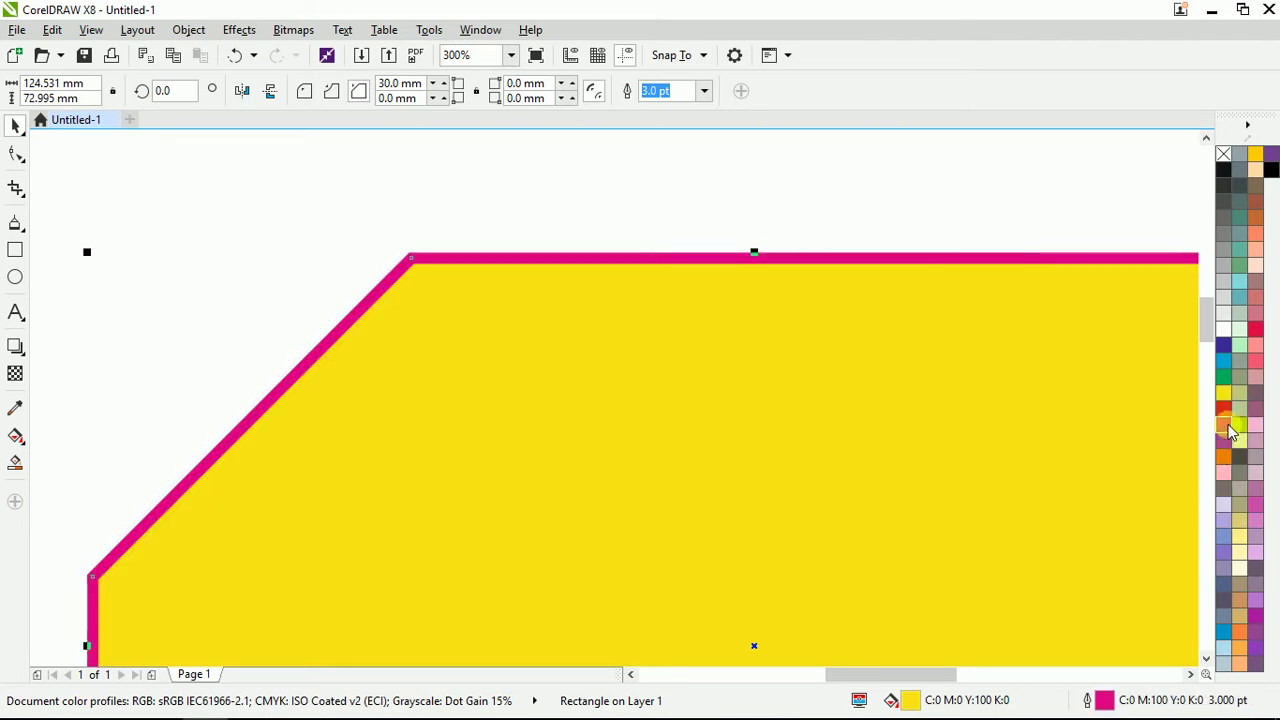
# Change the rectangle's fill to orange (C:0 M:60 Y:100 K:0) and check the whole shape.
pyautogui.scroll(-2, 500, 265)
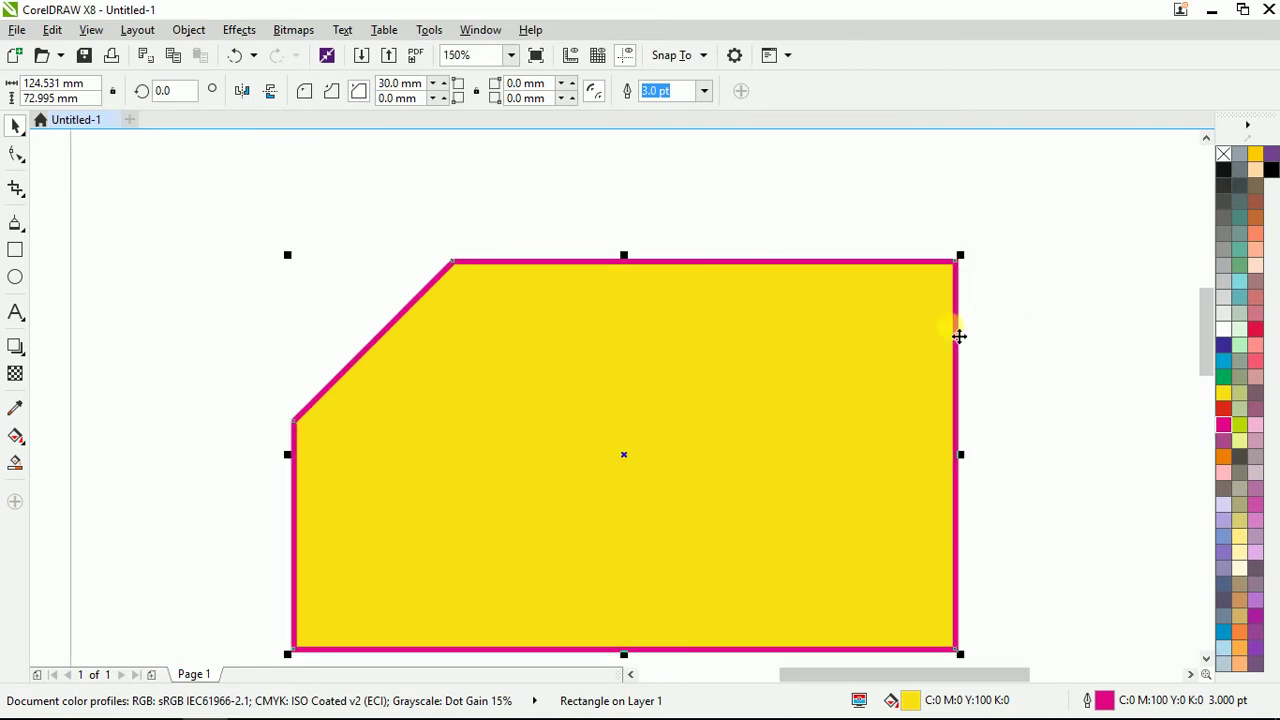
pyautogui.click(1222, 456)
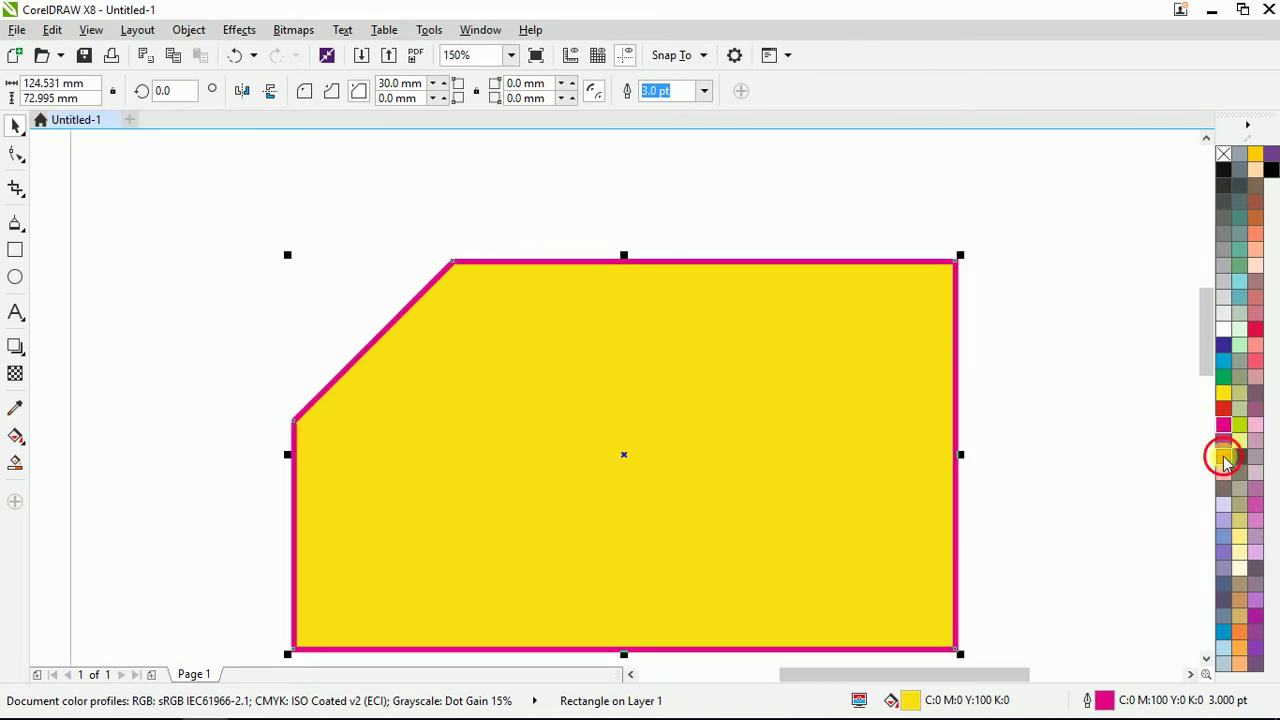
pyautogui.scroll(-2, 548, 290)
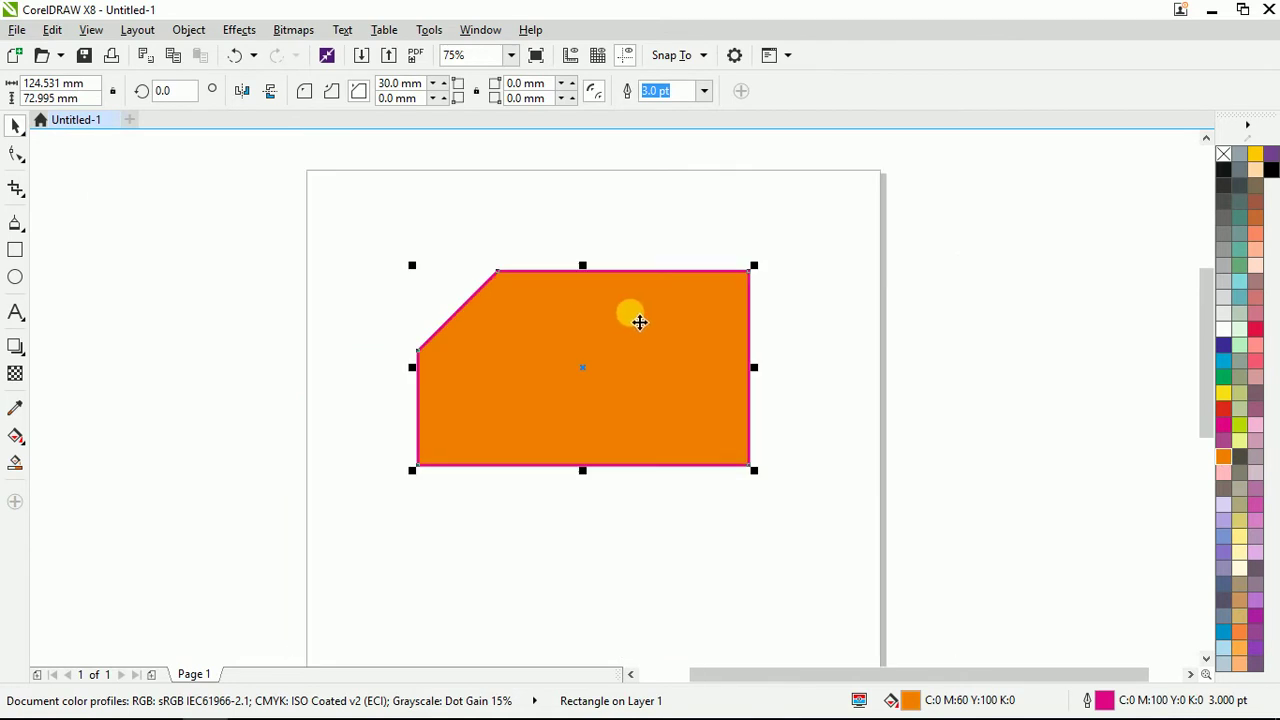
pyautogui.scroll(2, 611, 297)
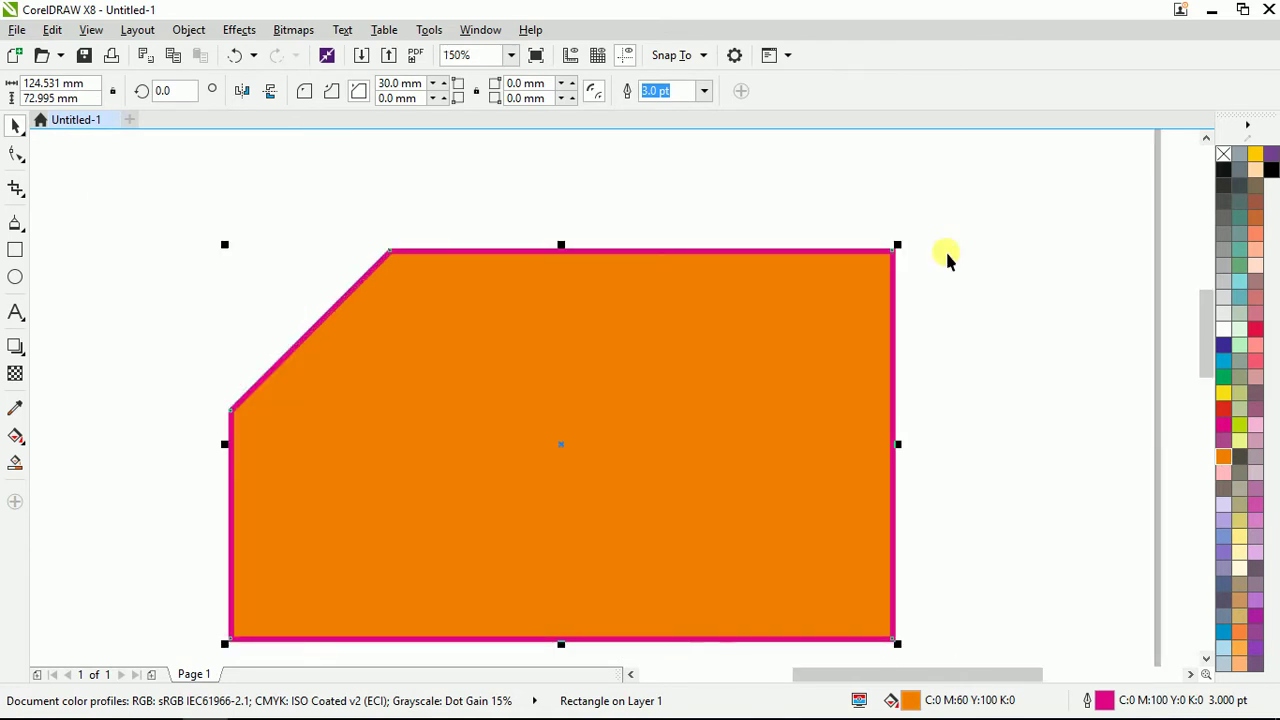
pyautogui.scroll(-2, 680, 243)
pyautogui.click(909, 229)
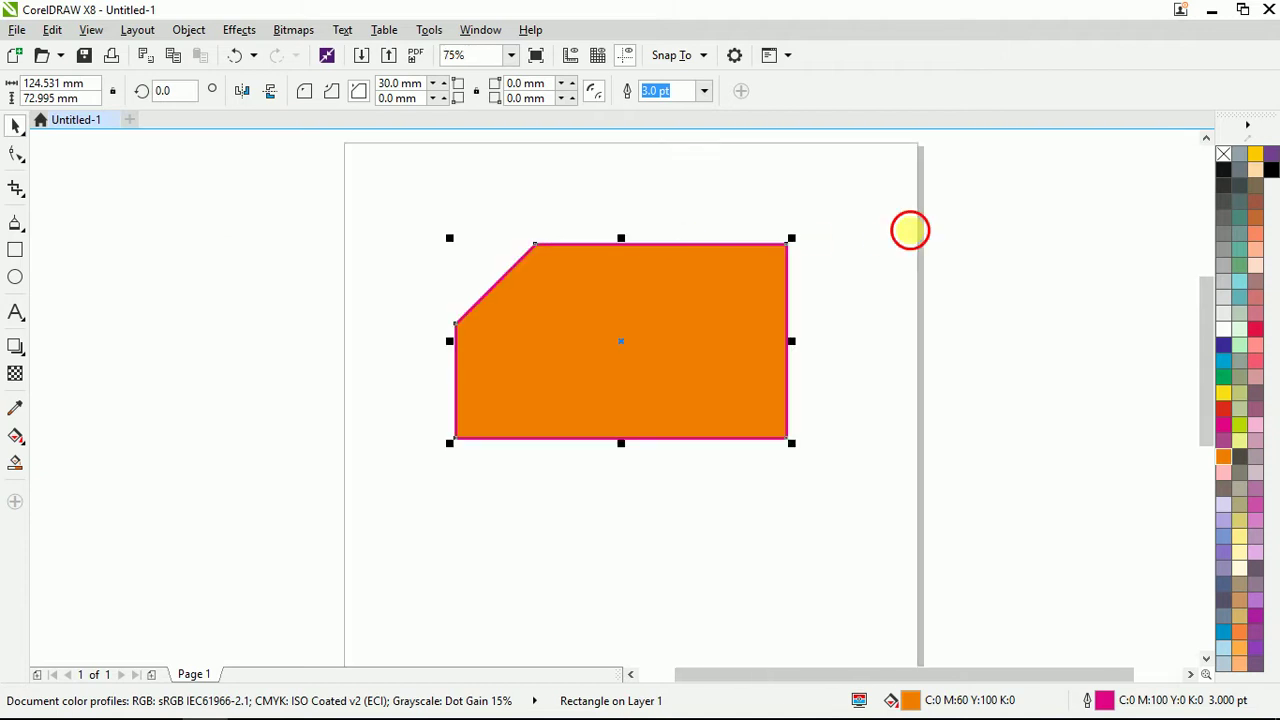
# Remove the rectangle's orange fill and refill it with red (C:0 M:100 Y:100 K:0).
pyautogui.click(670, 309)
pyautogui.scroll(2, 634, 269)
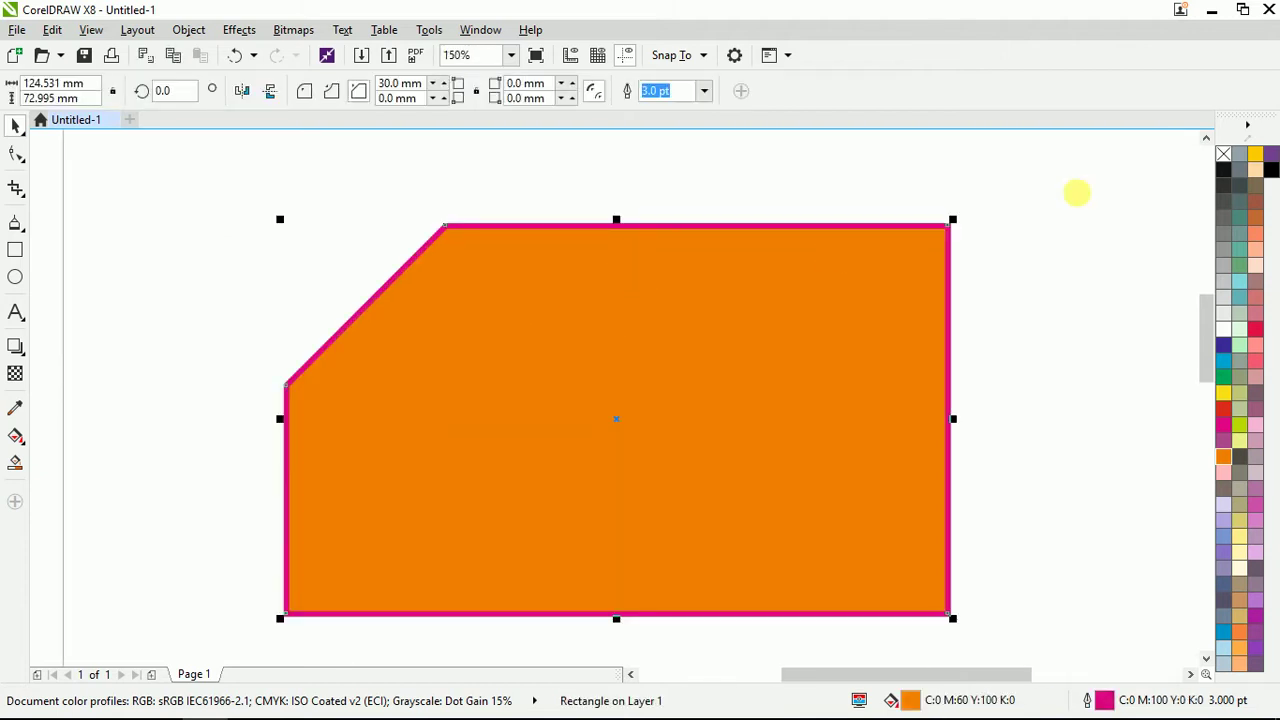
pyautogui.scroll(2, 860, 190)
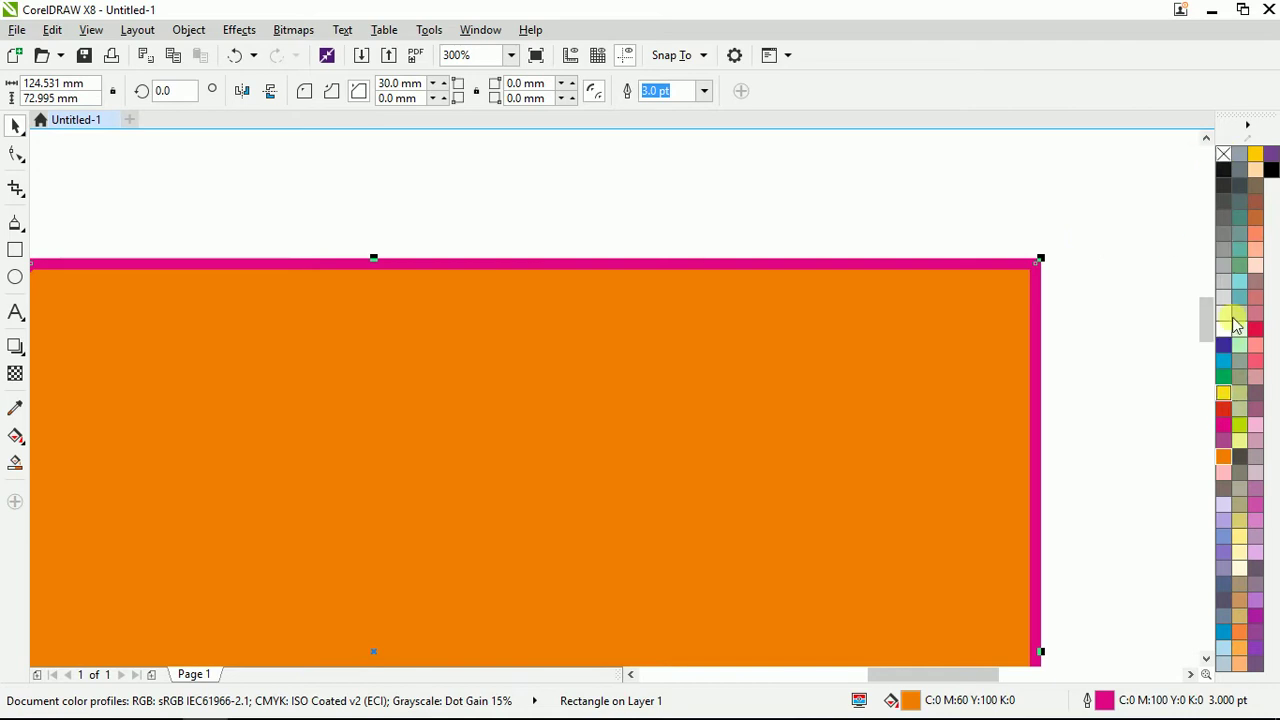
pyautogui.click(1223, 155)
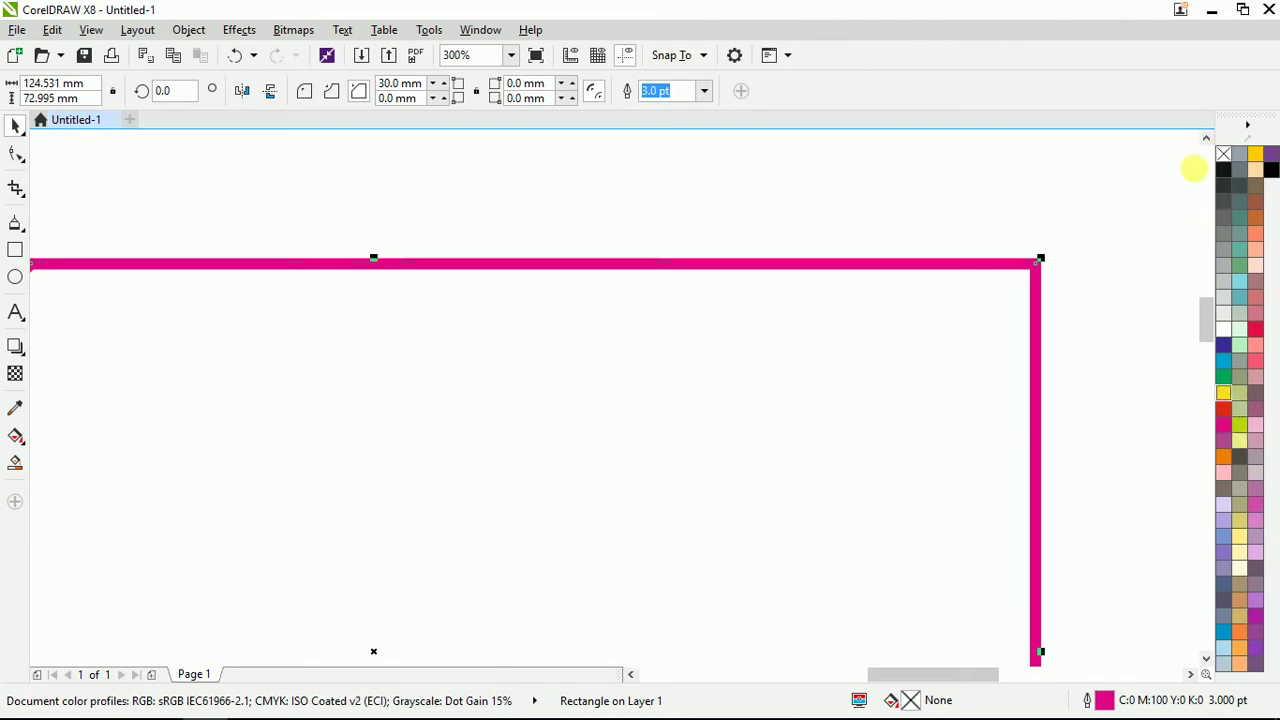
pyautogui.click(1223, 409)
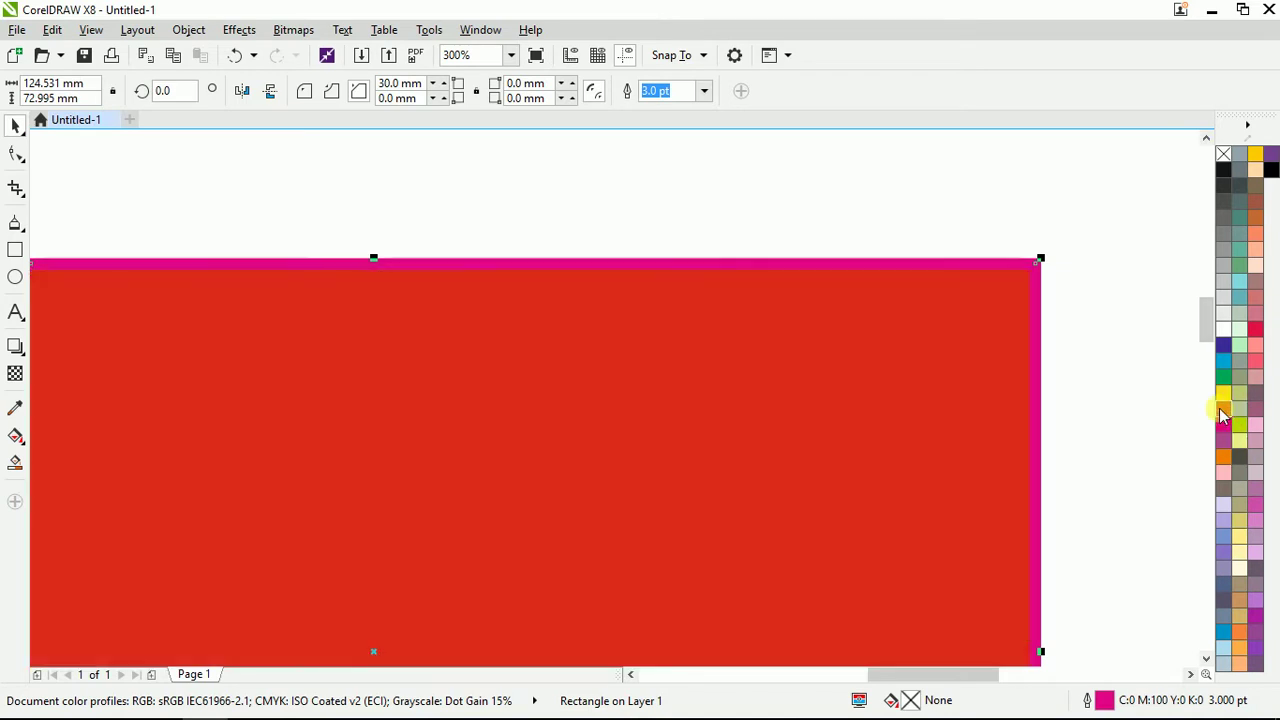
# Try removing the rectangle's outline and colouring its outline and fill blue (C:100 M:100 Y:0 K:0), and undo back to the thick magenta outline.
pyautogui.rightClick(1223, 155)
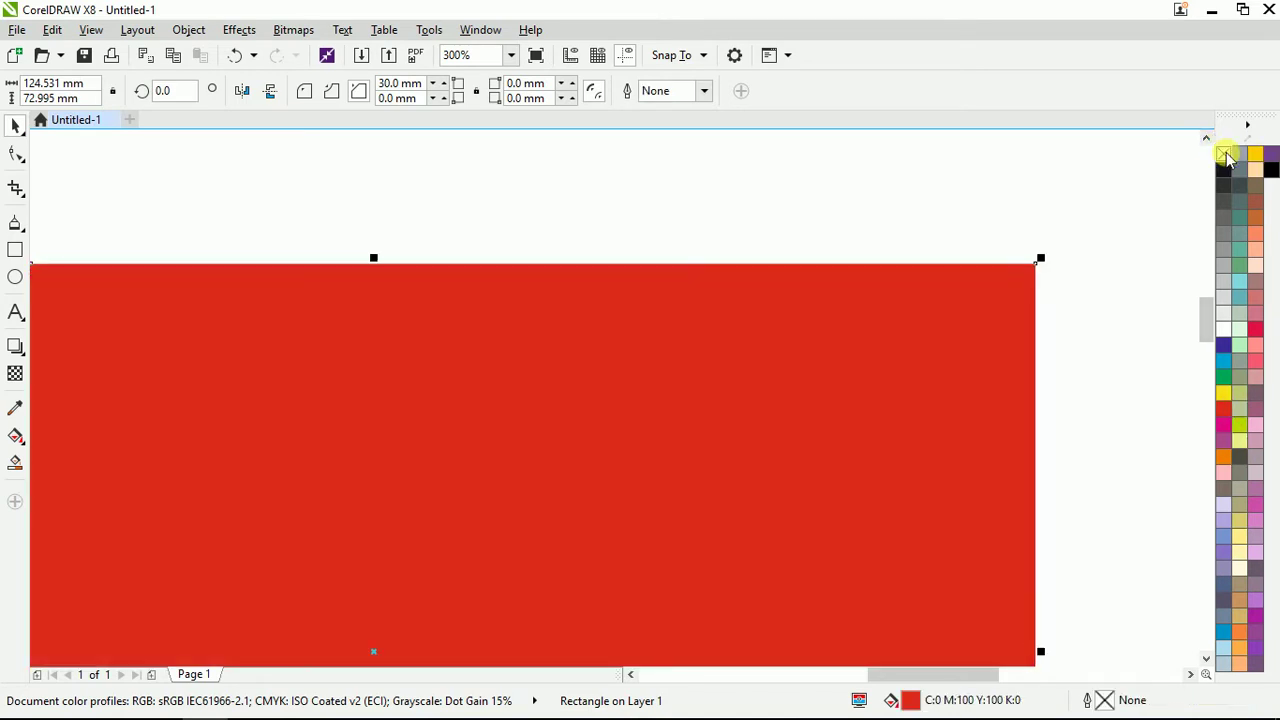
pyautogui.rightClick(1224, 346)
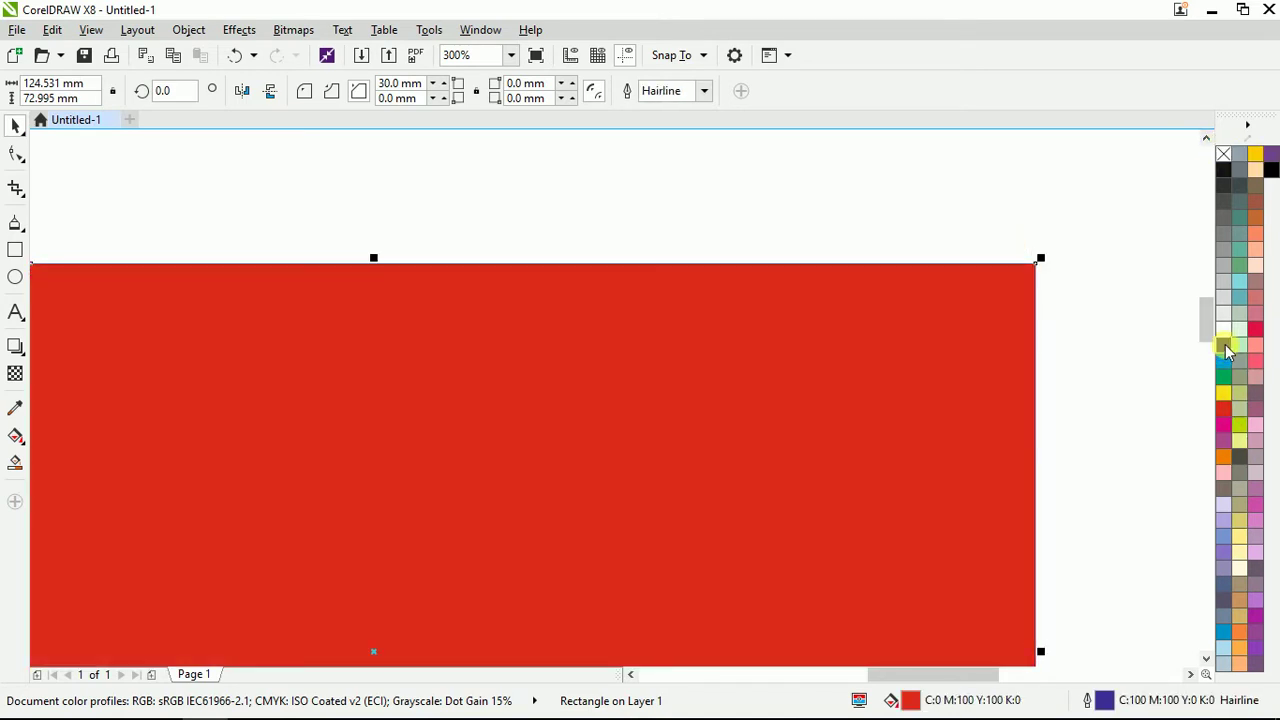
pyautogui.click(1225, 347)
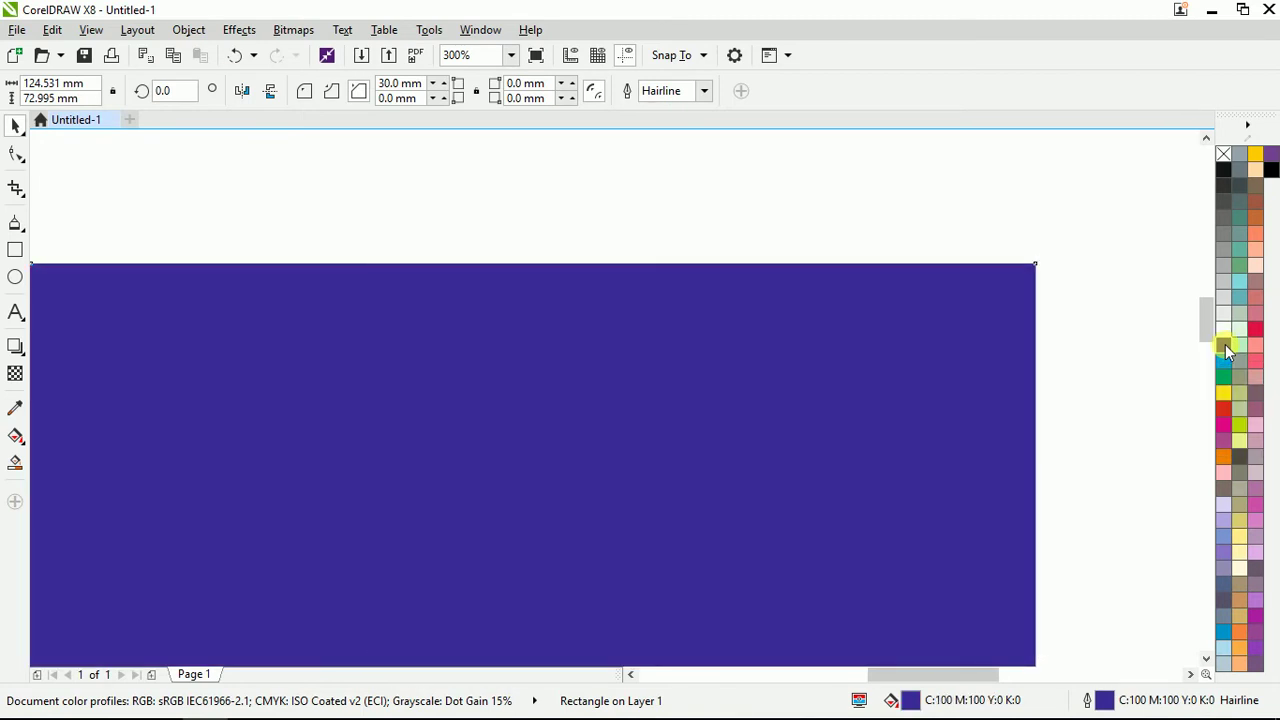
pyautogui.hotkey('ctrl', 'z')
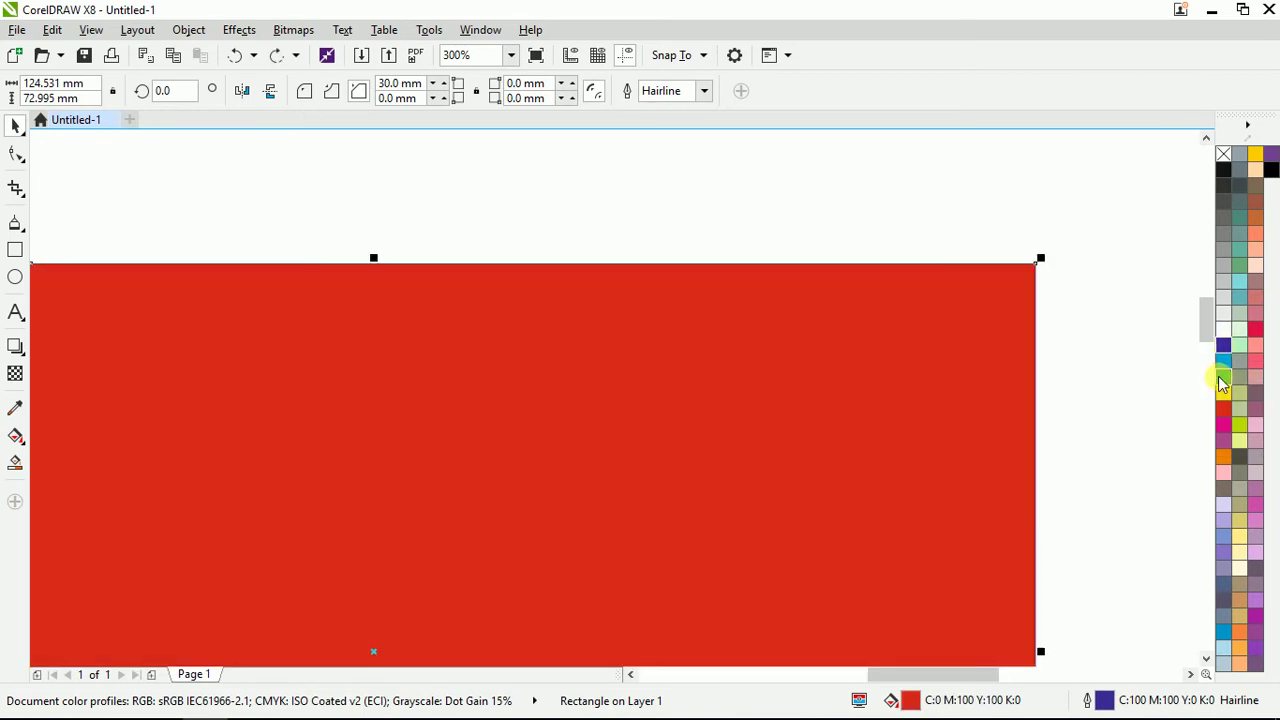
pyautogui.hotkey('ctrl', 'z')
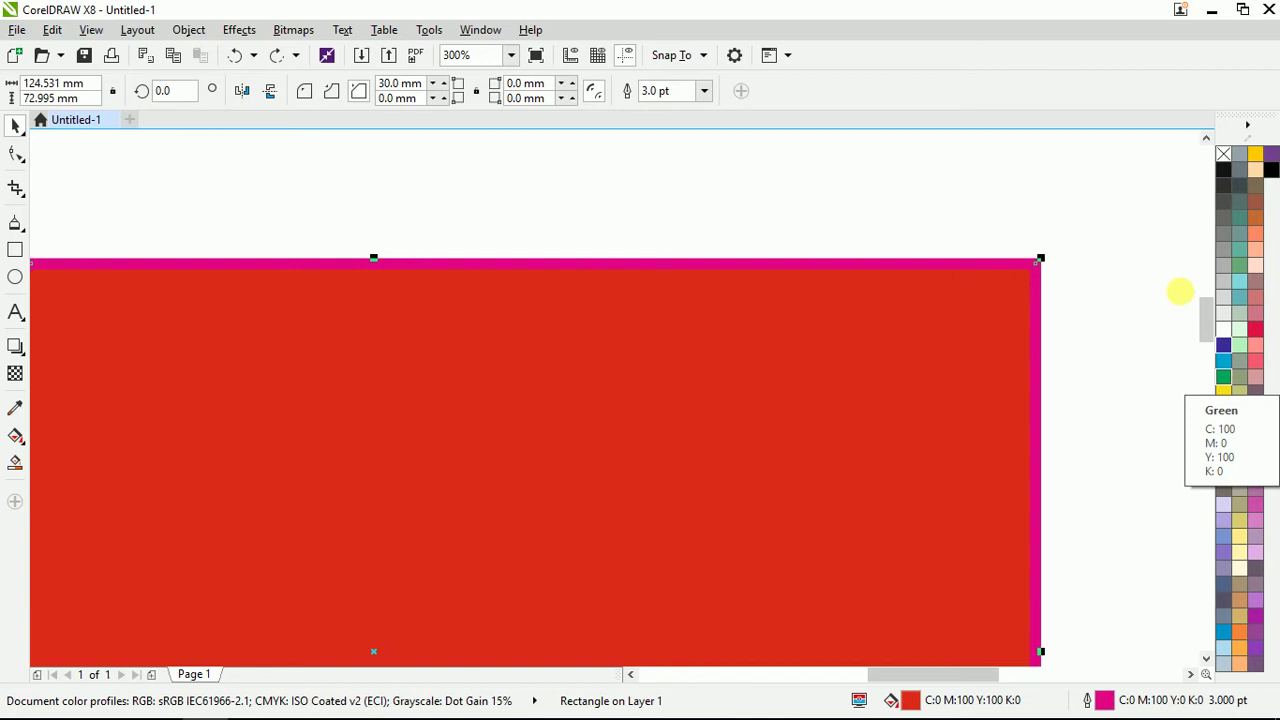
# Colour the rectangle's outline blue (C:100 M:100 Y:0 K:0), and remove the outline entirely.
pyautogui.rightClick(1223, 345)
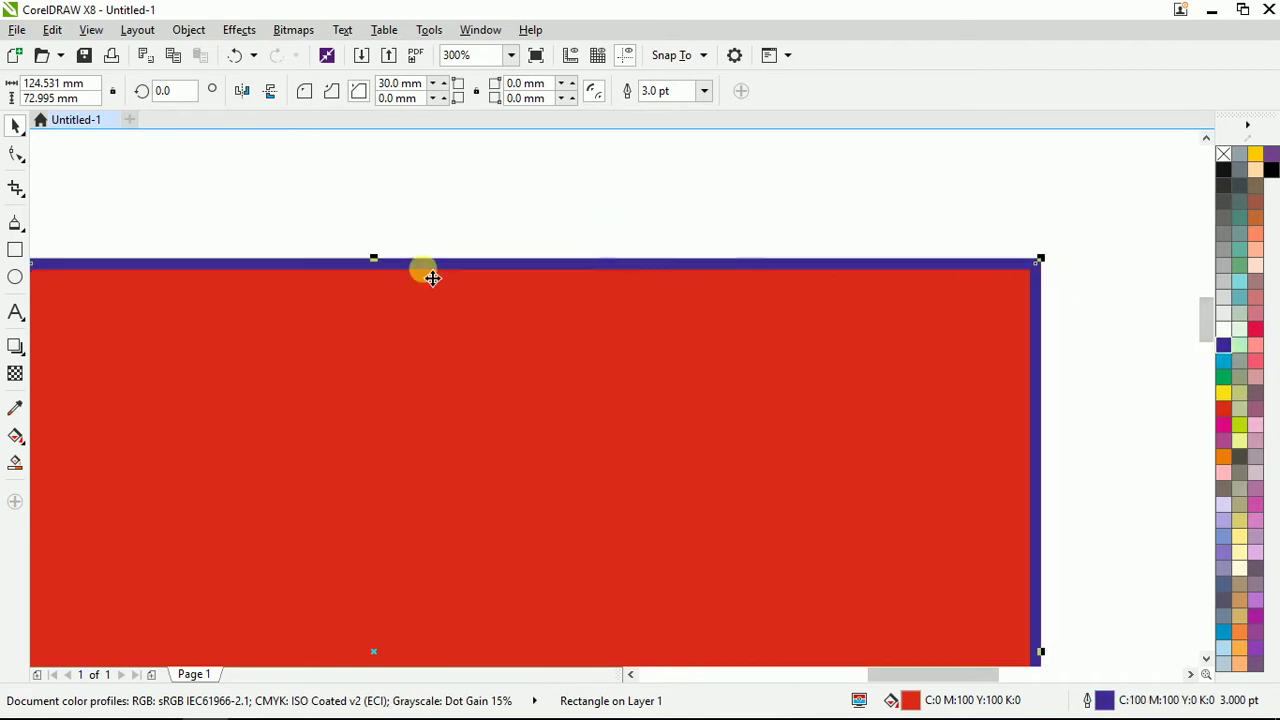
pyautogui.rightClick(1223, 155)
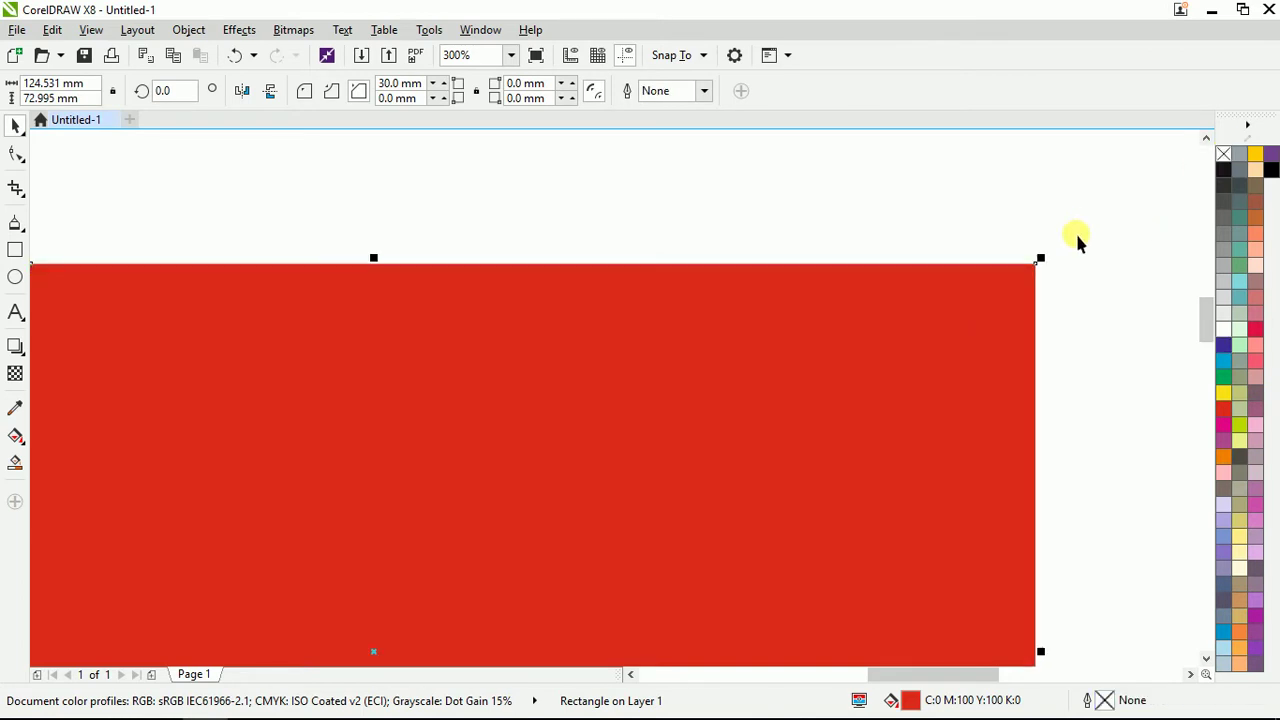
pyautogui.scroll(-2, 1000, 235)
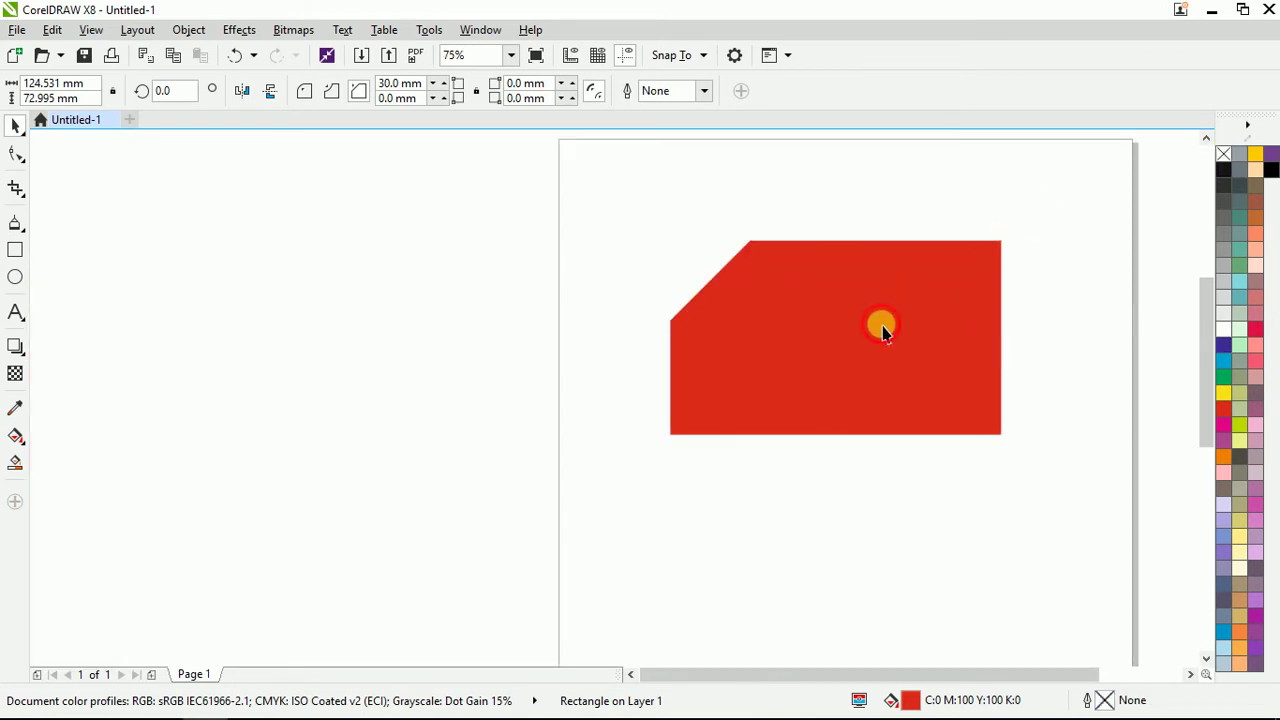
# Move the red rectangle slightly down the page, and delete it.
pyautogui.moveTo(880, 320); pyautogui.dragTo(896, 336)
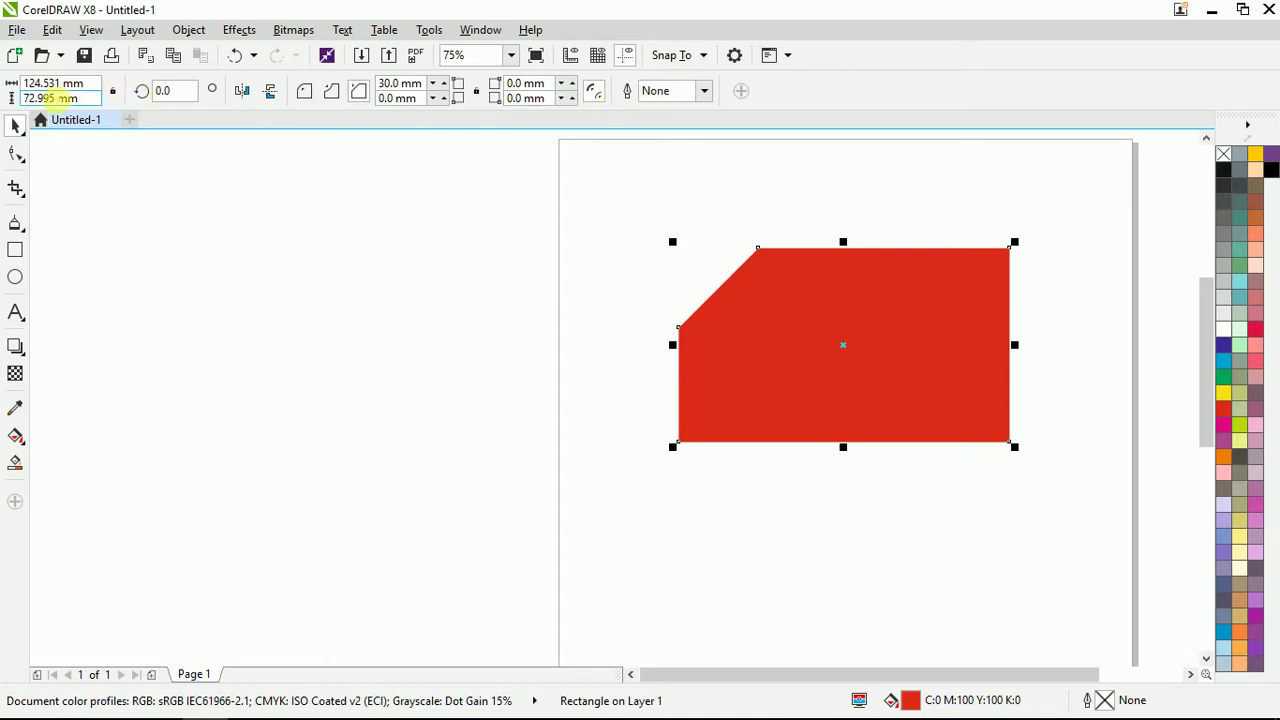
pyautogui.moveTo(878, 338); pyautogui.dragTo(845, 352)
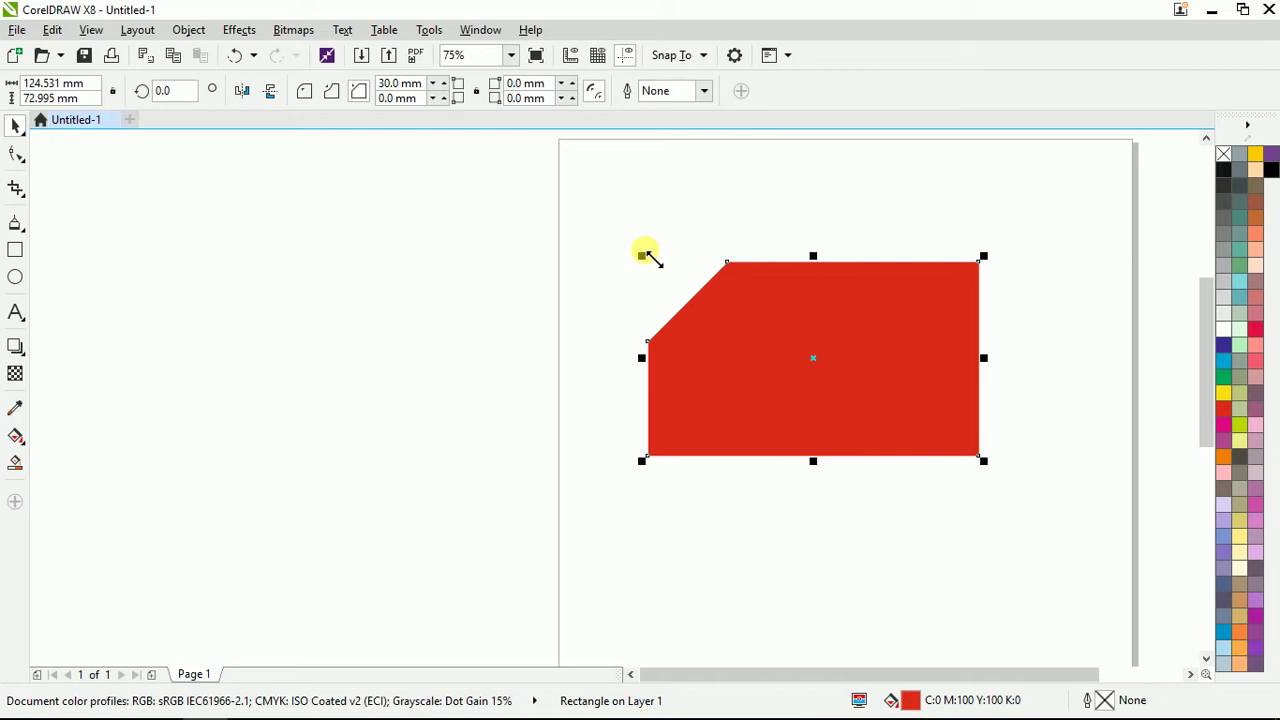
pyautogui.click(628, 396)
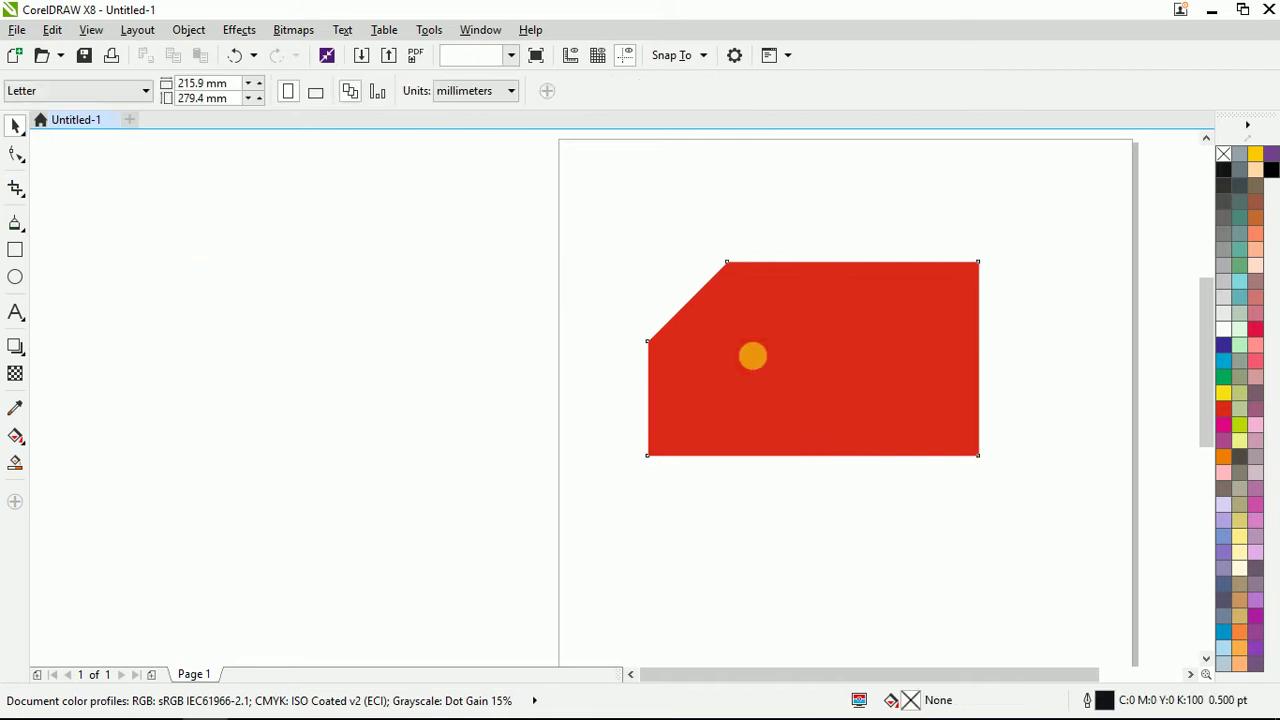
pyautogui.click(752, 356)
pyautogui.press('Delete')
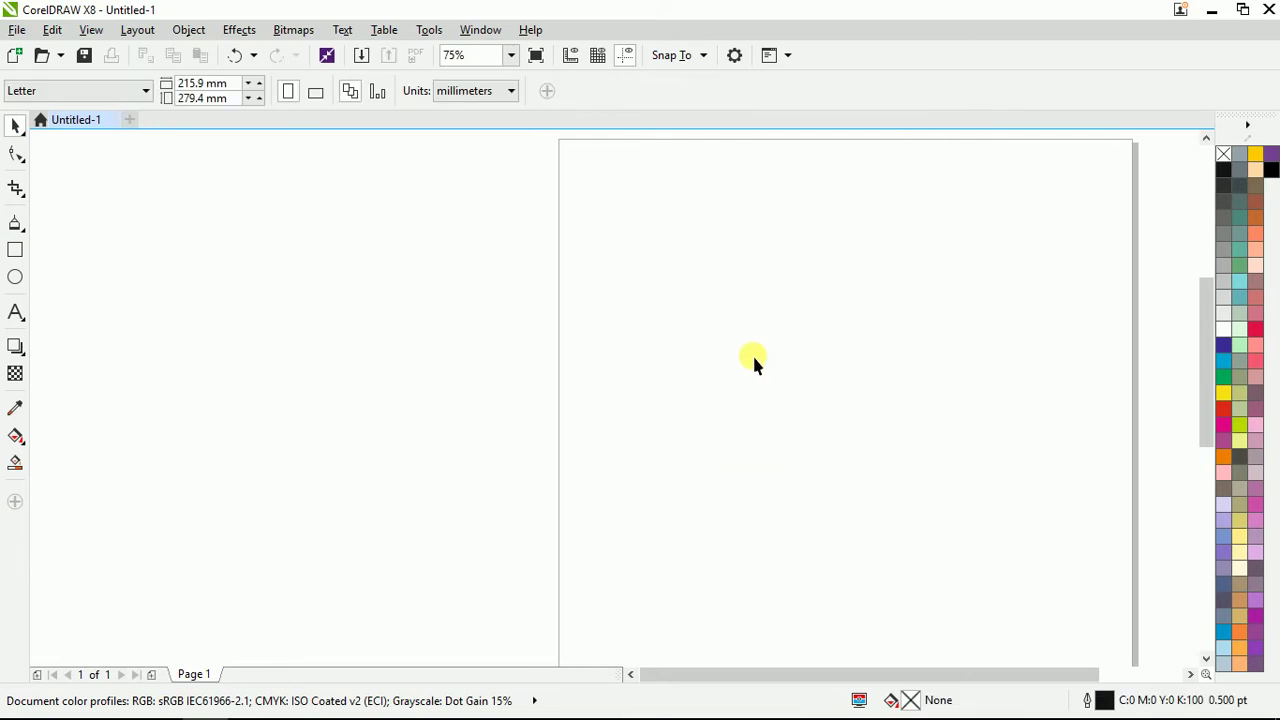
# Draw a perfect circle about 86 mm in diameter on the empty page with the Ellipse tool.
pyautogui.click(16, 278)
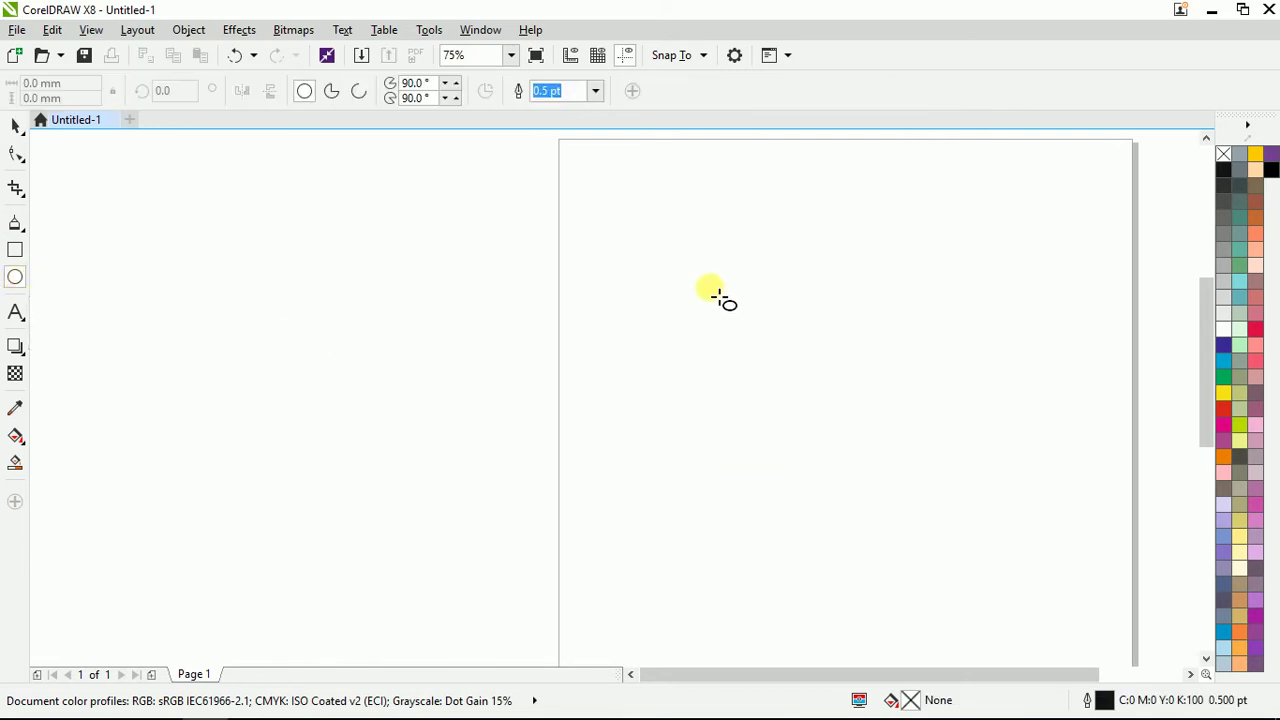
pyautogui.moveTo(712, 266); pyautogui.dragTo(924, 493)
pyautogui.press('ctrl')
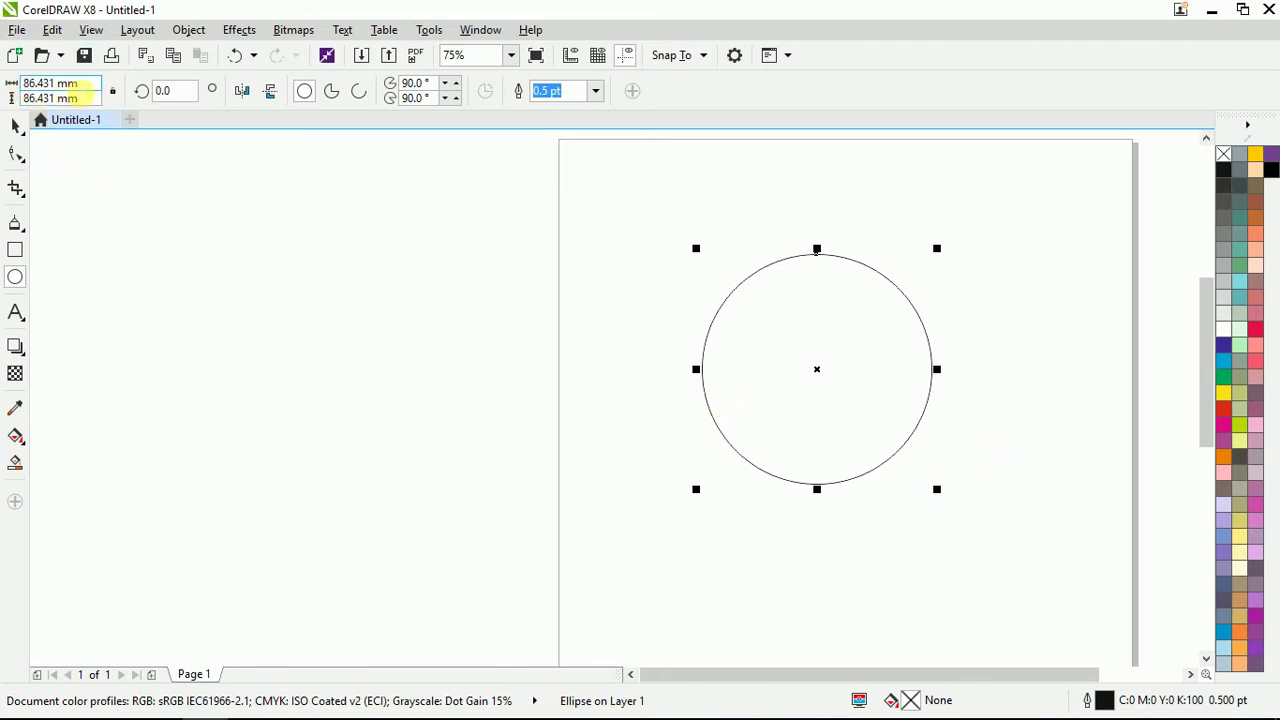
pyautogui.click(94, 89)
pyautogui.press('Tab')
pyautogui.click(38, 98)
pyautogui.click(98, 86)
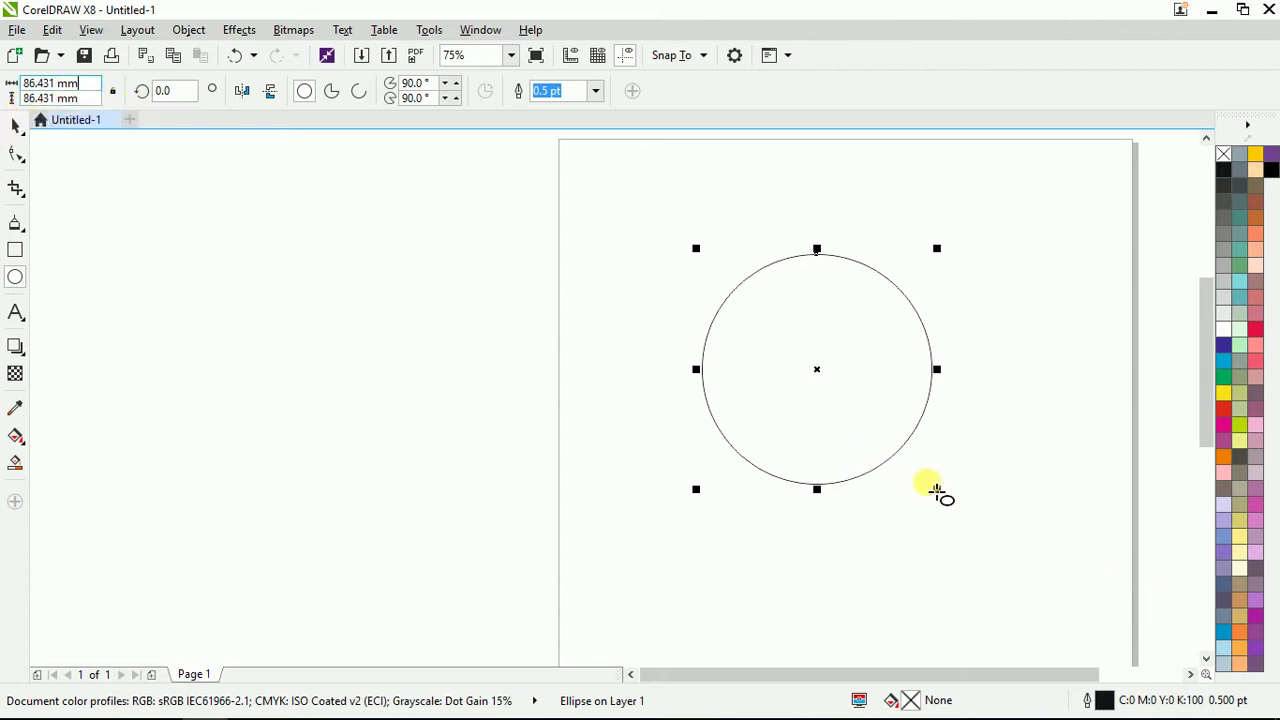
pyautogui.click(1037, 546)
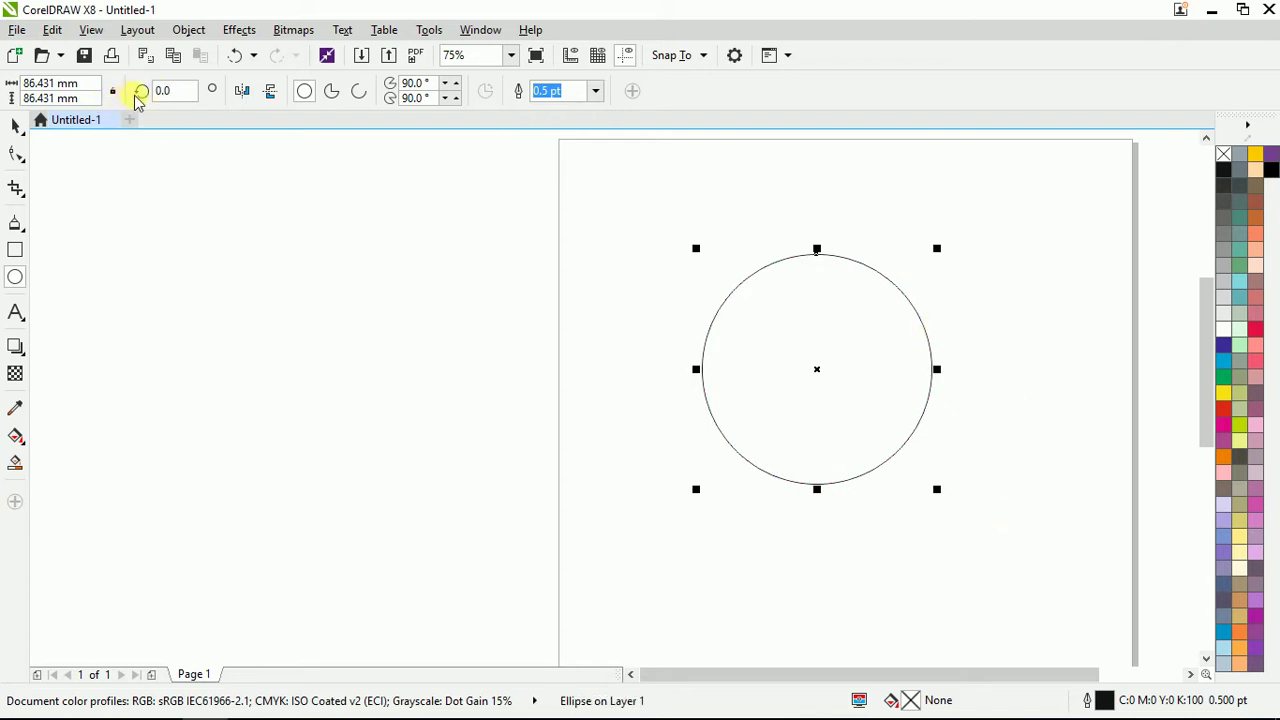
# Resize the circle into an ellipse 67 mm wide and 45 mm high.
pyautogui.click(55, 83)
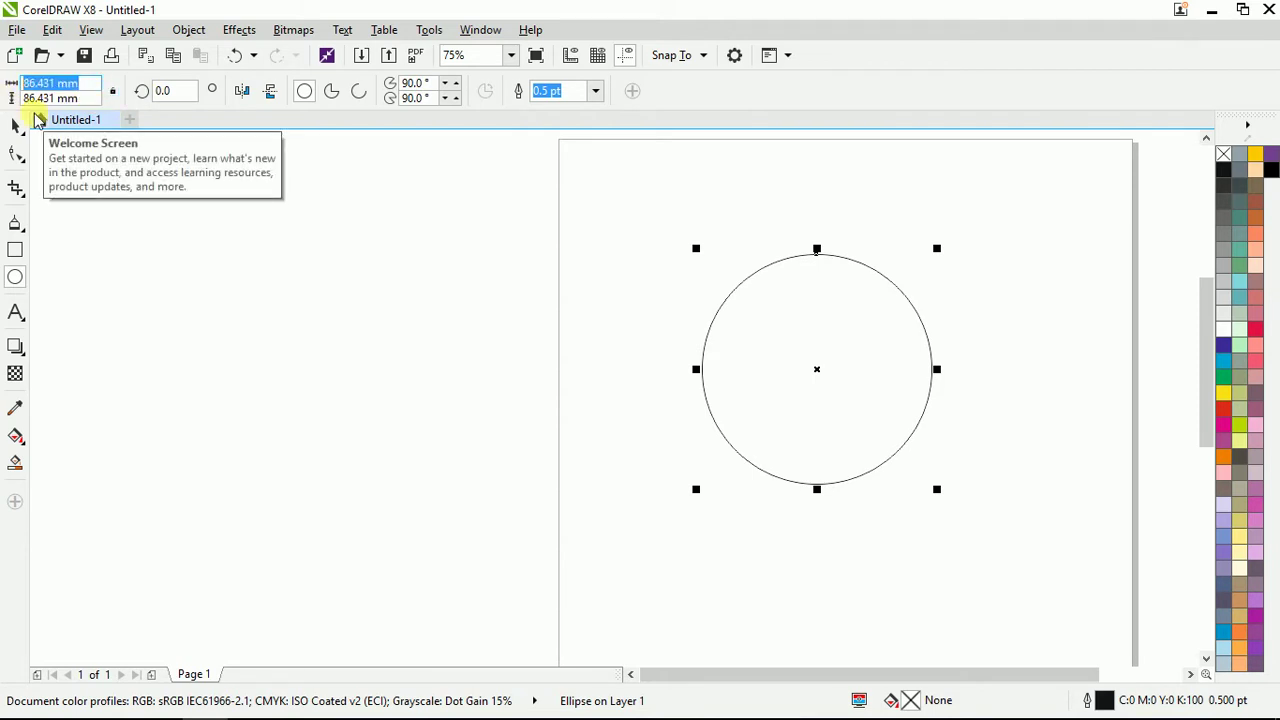
pyautogui.write('67')
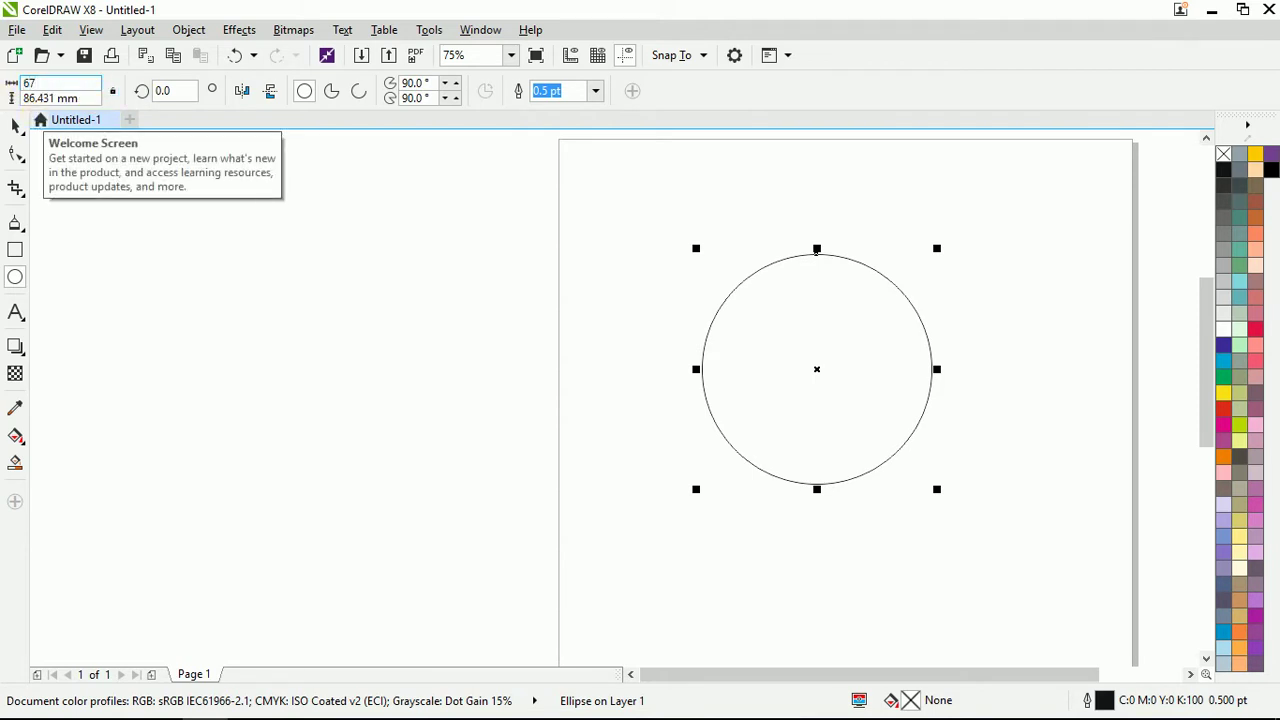
pyautogui.press('Tab')
pyautogui.write('4')
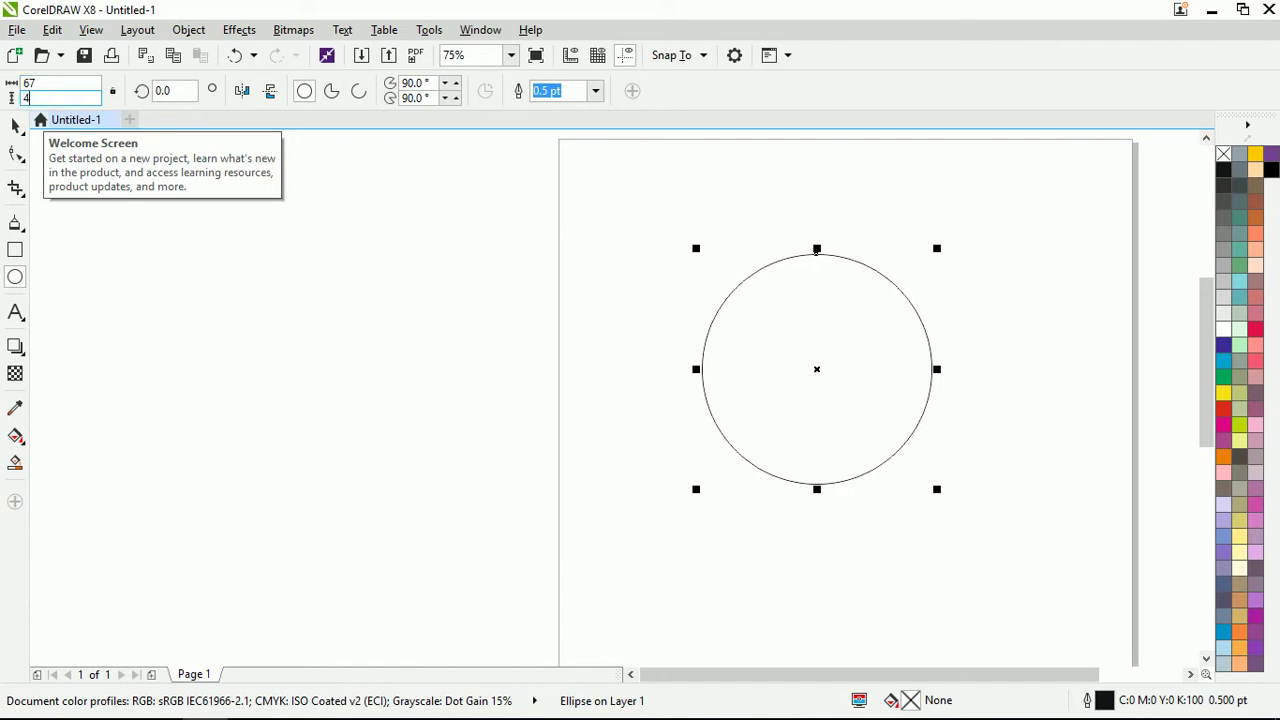
pyautogui.press('Return')
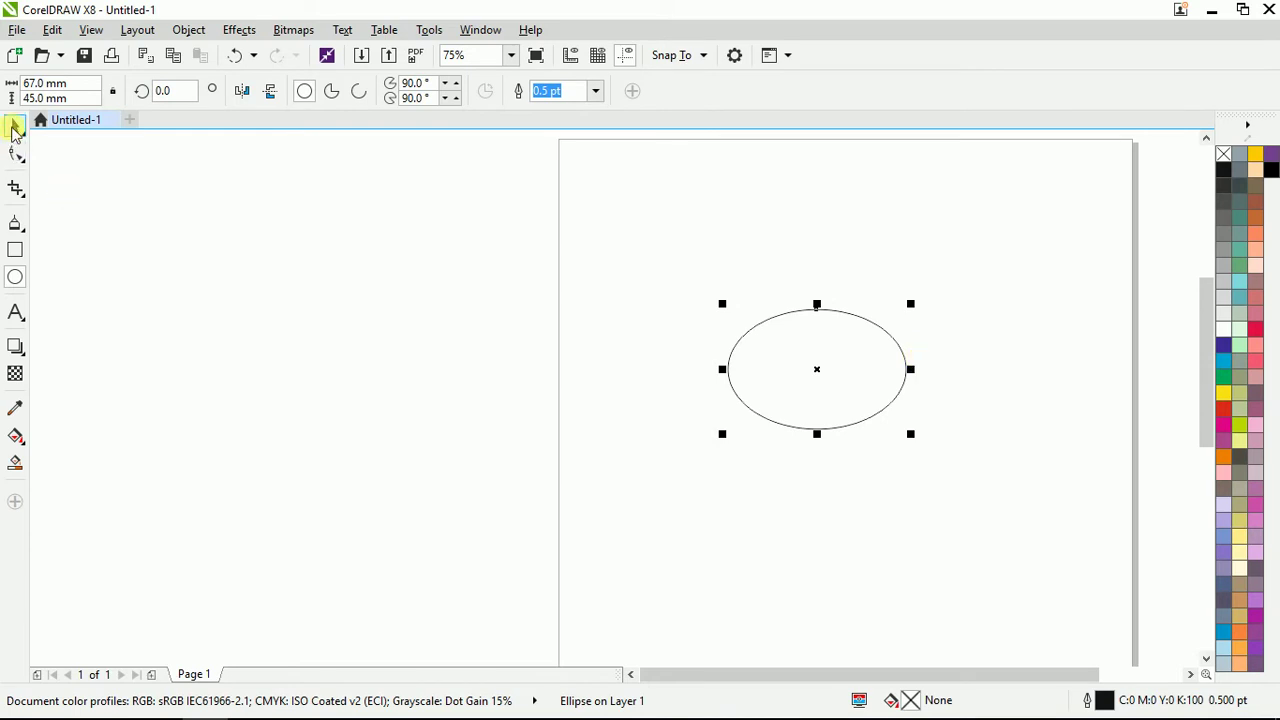
# Mirror the ellipse horizontally and vertically, and turn it into a pie shape.
pyautogui.click(160, 90)
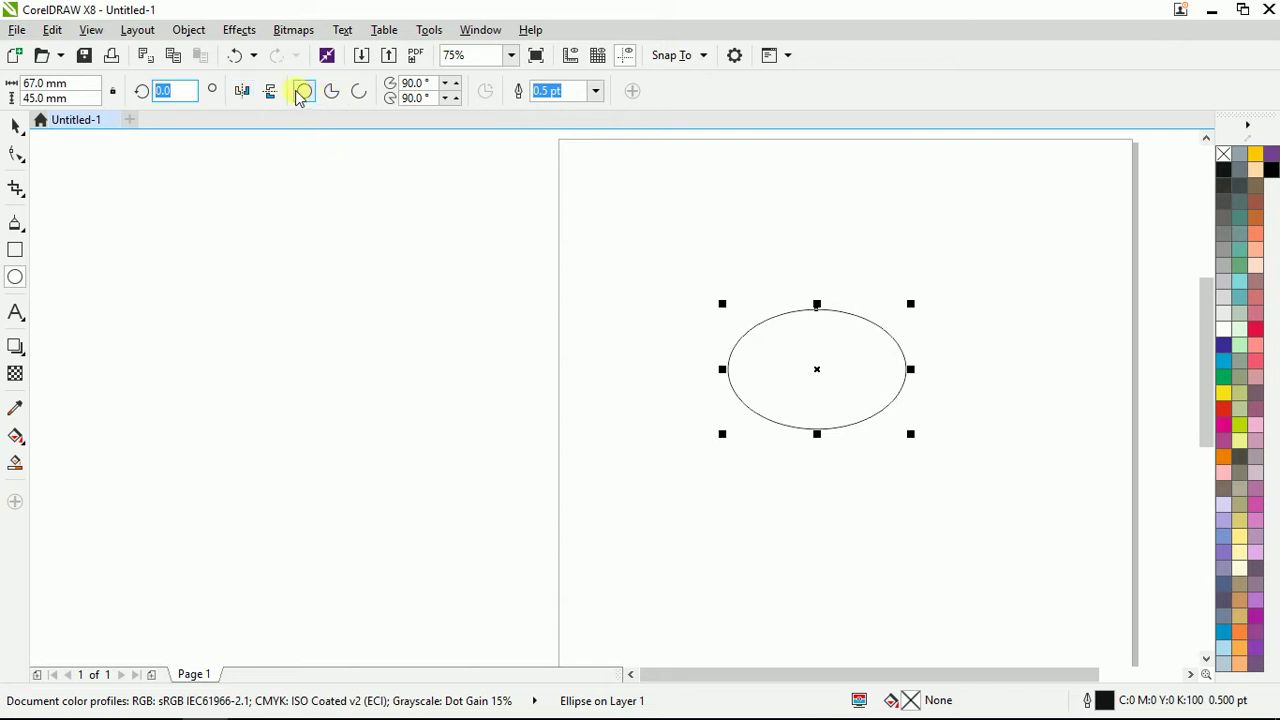
pyautogui.click(243, 91)
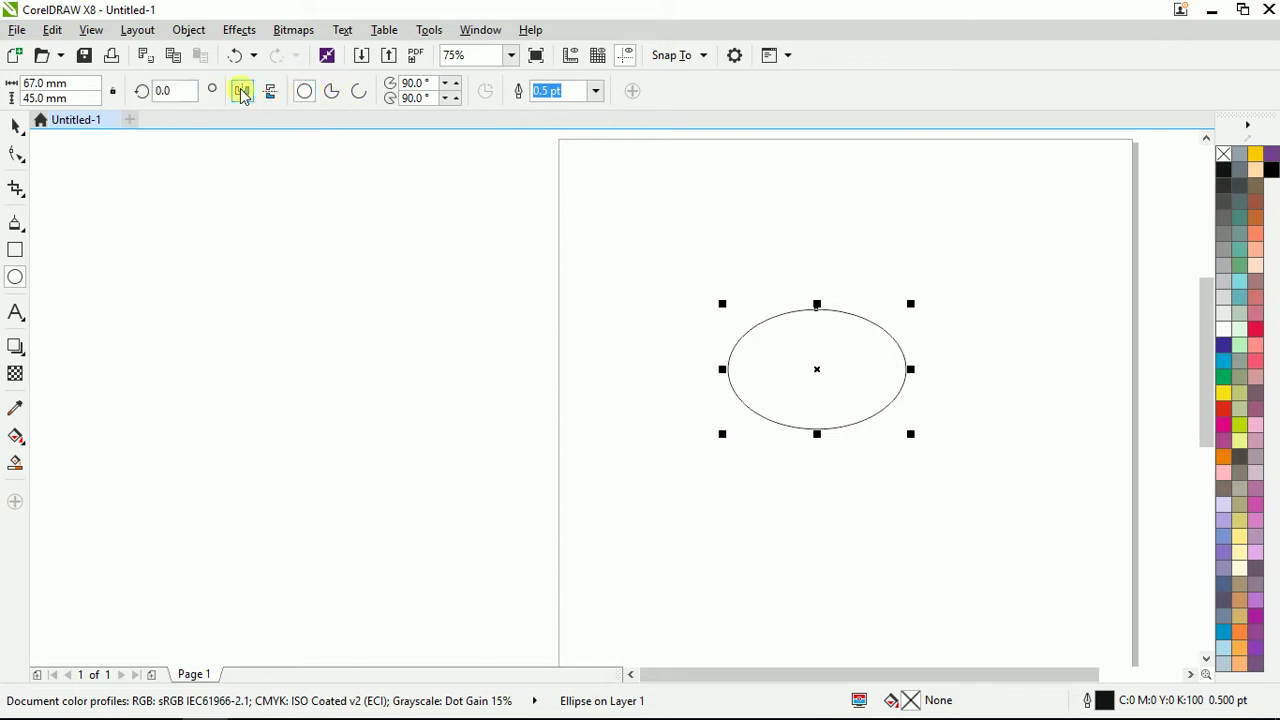
pyautogui.click(270, 91)
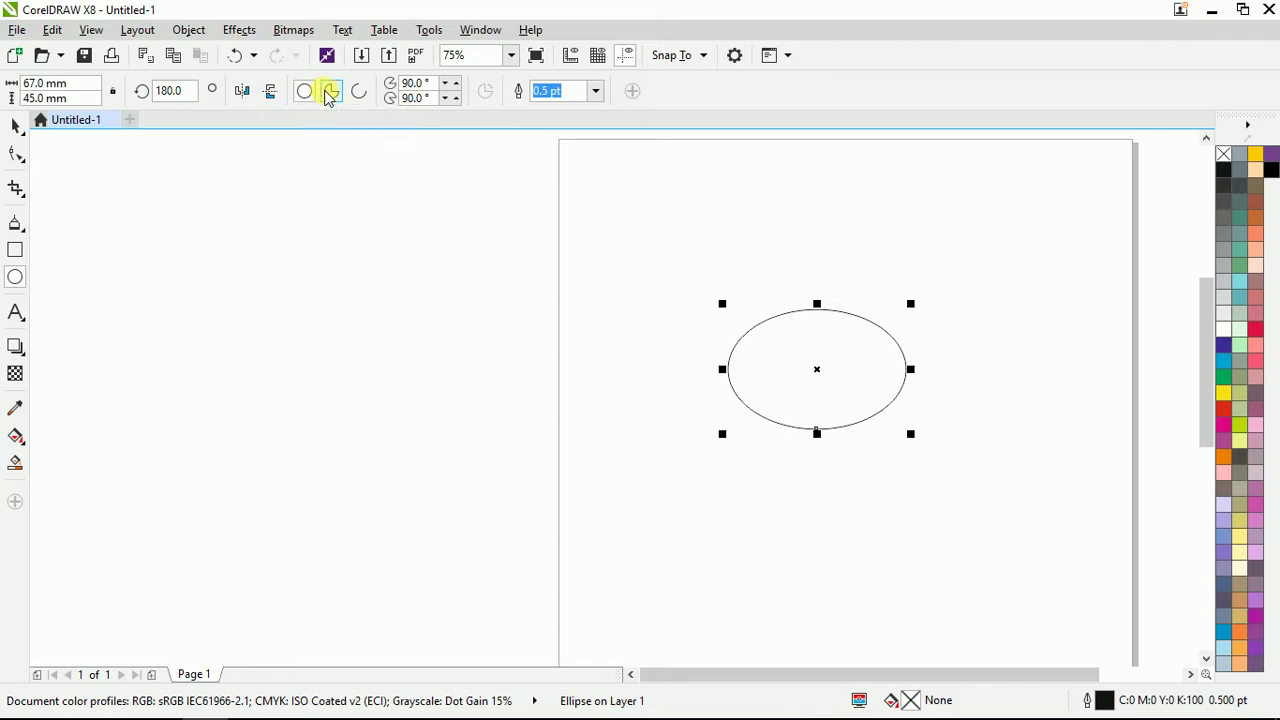
pyautogui.click(330, 92)
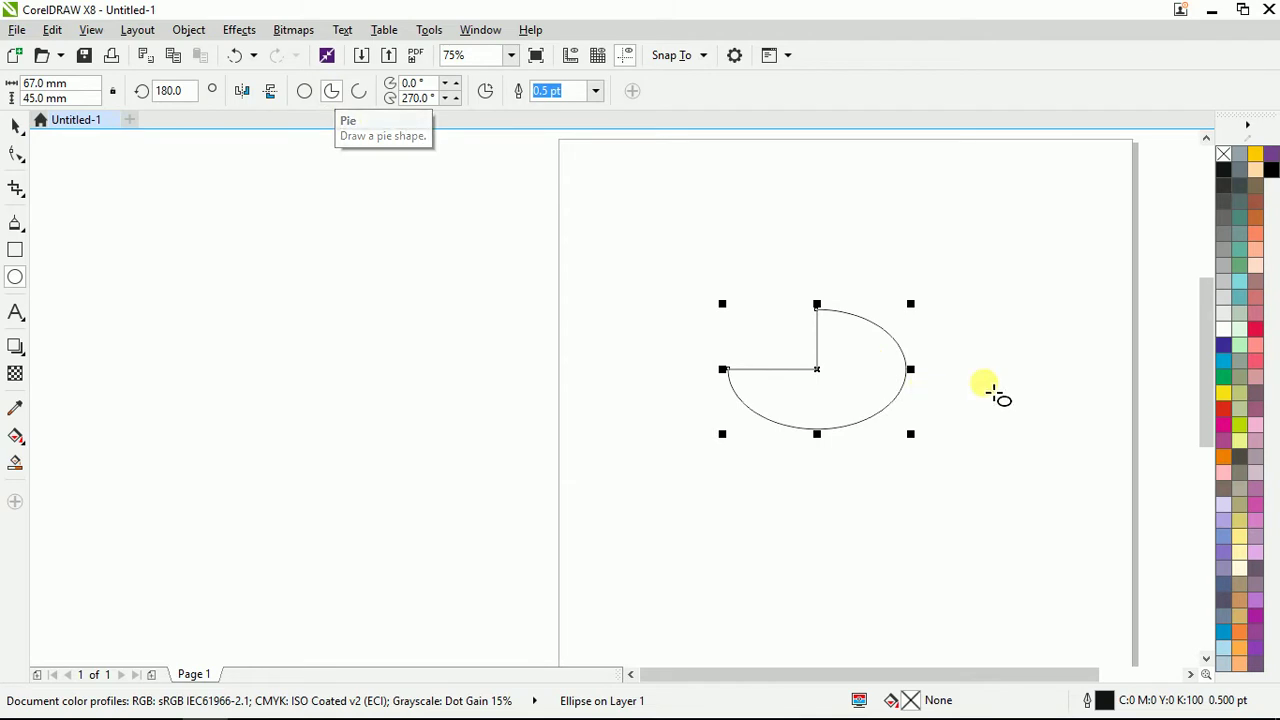
pyautogui.scroll(2, 986, 389)
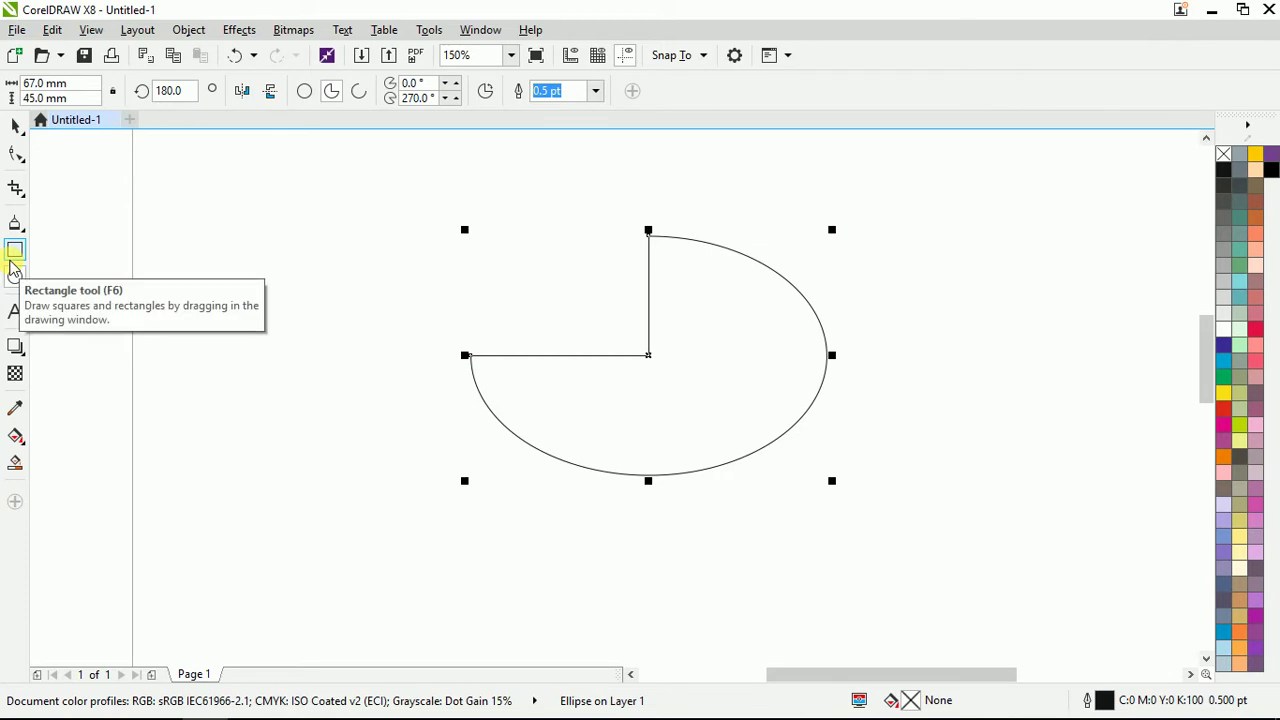
# With the Shape tool, try open arcs of about 106° and 184°, undo each, and reshape the pie to span about 123° to 203°.
pyautogui.click(16, 155)
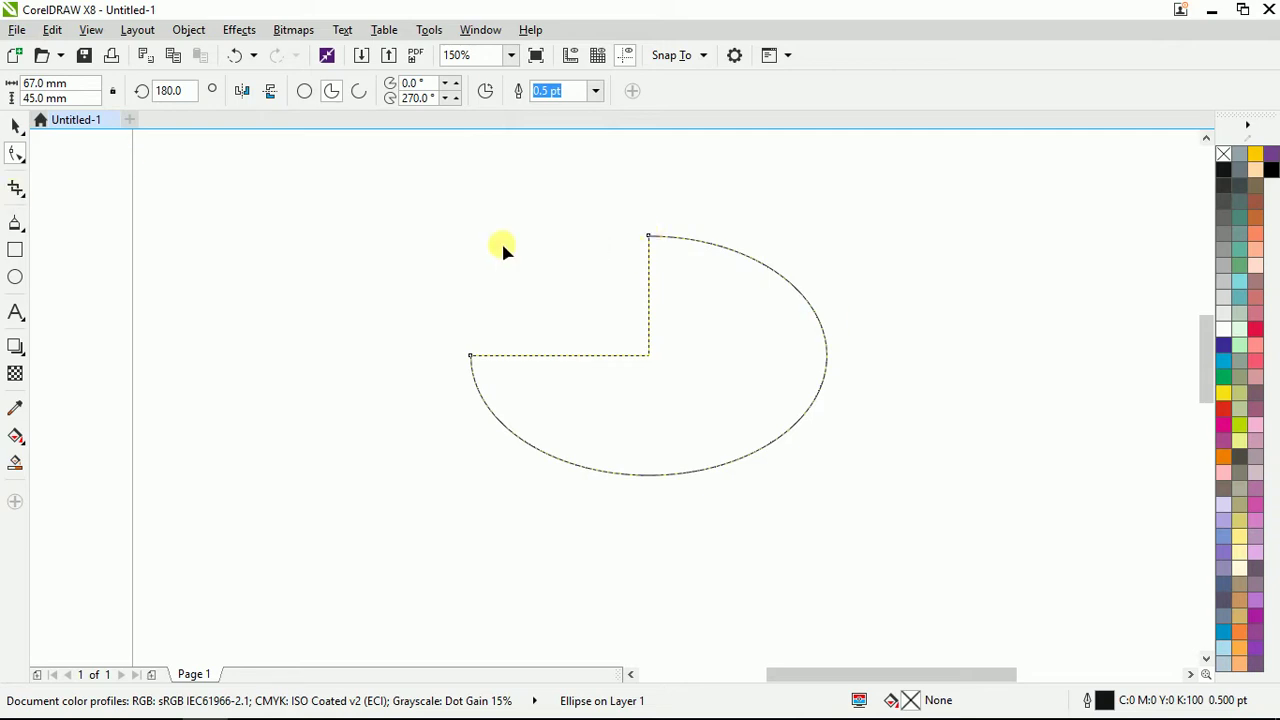
pyautogui.moveTo(650, 237); pyautogui.dragTo(710, 496)
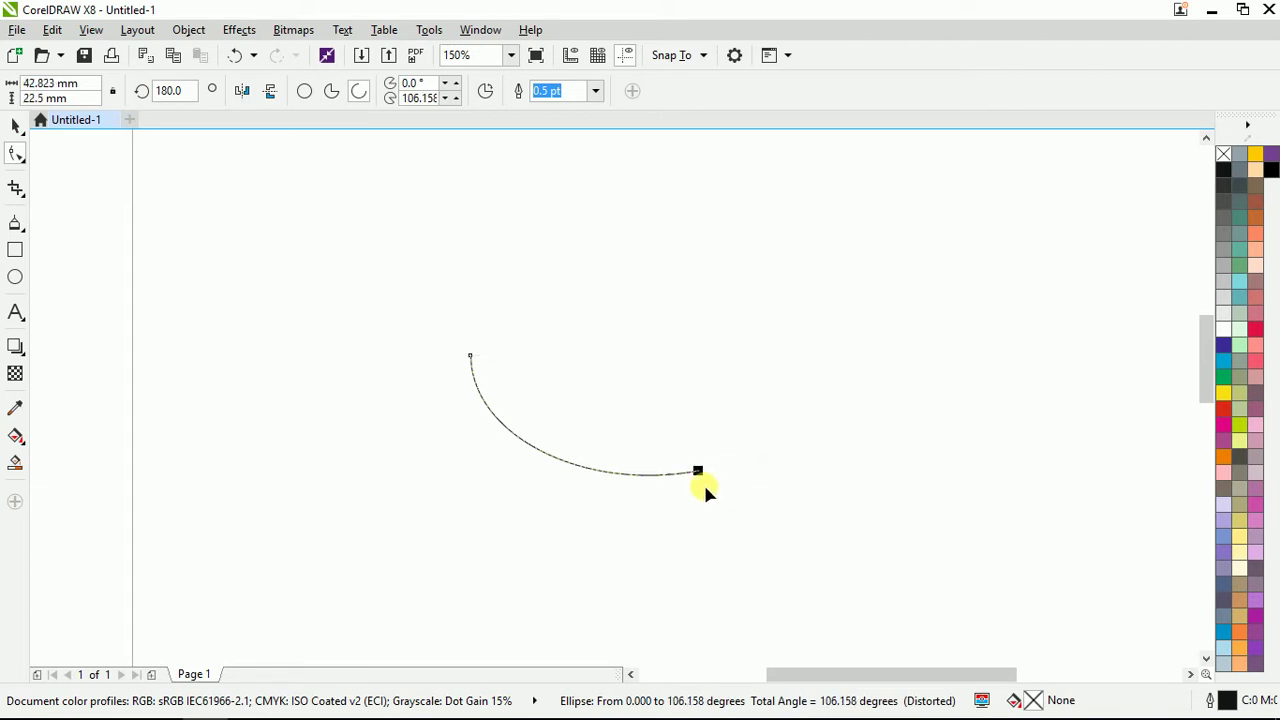
pyautogui.hotkey('ctrl', 'z')
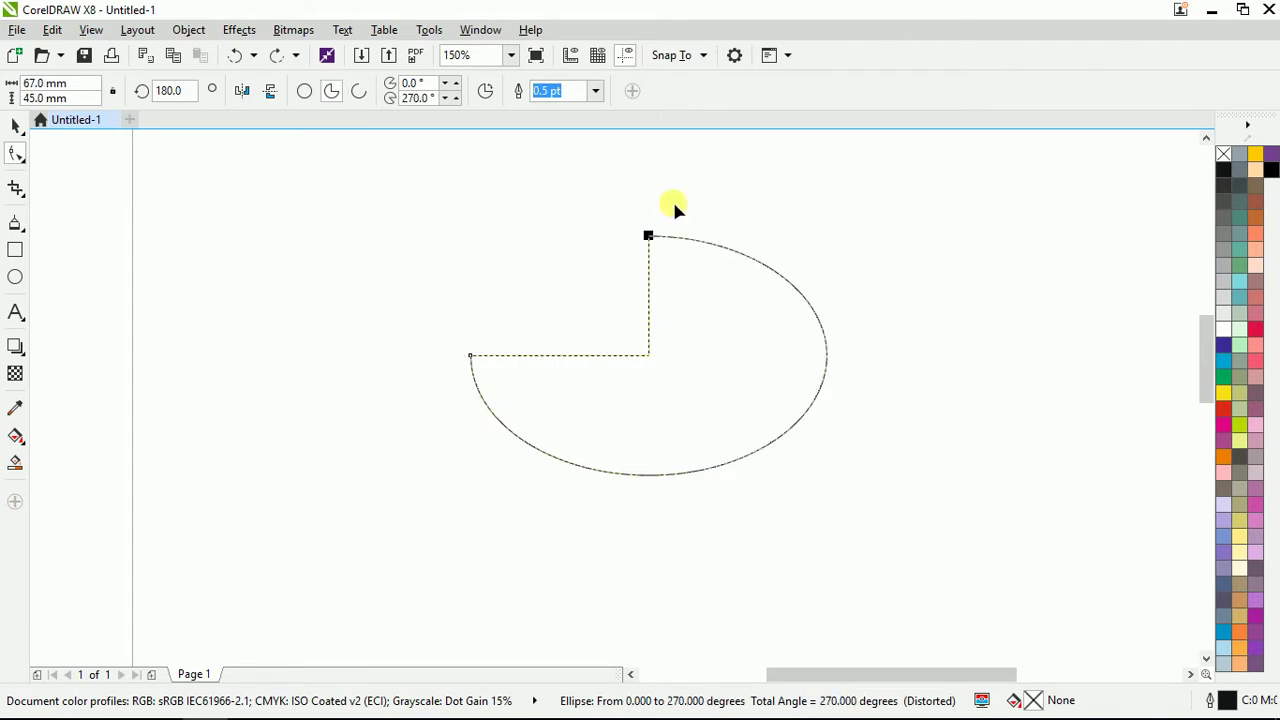
pyautogui.moveTo(649, 235); pyautogui.dragTo(833, 348)
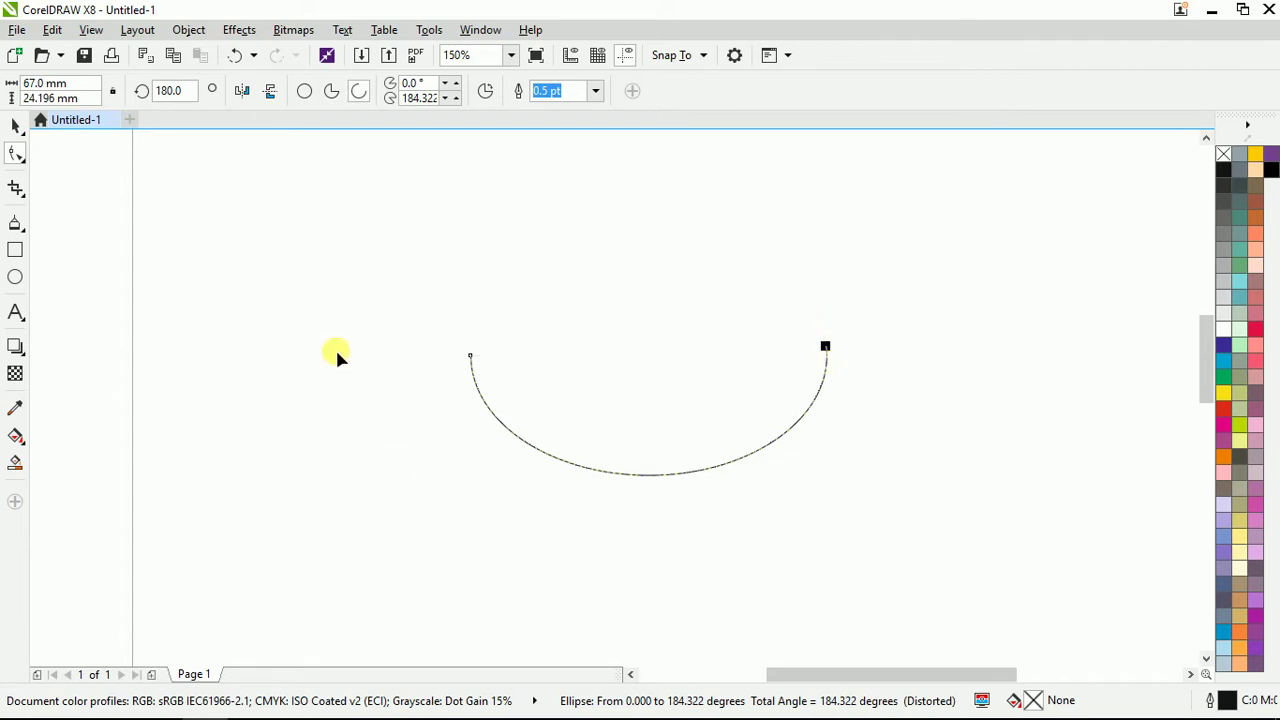
pyautogui.hotkey('ctrl', 'z')
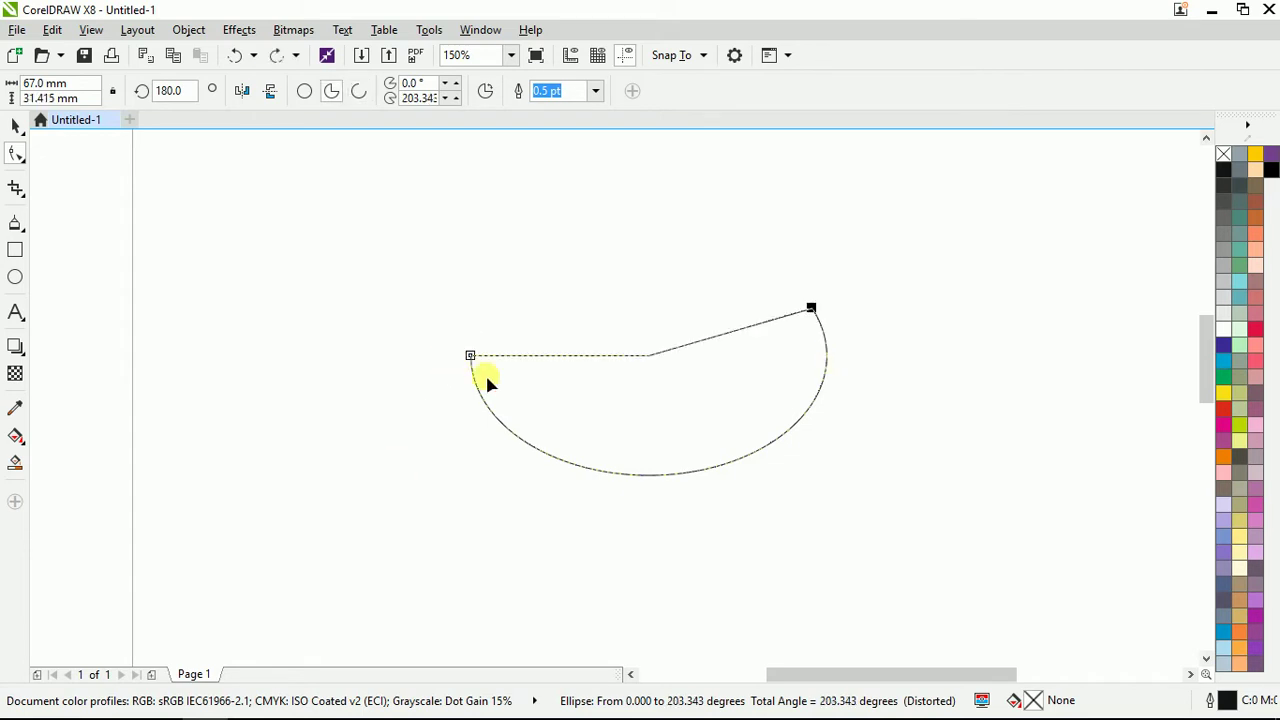
pyautogui.moveTo(470, 356); pyautogui.dragTo(668, 395)
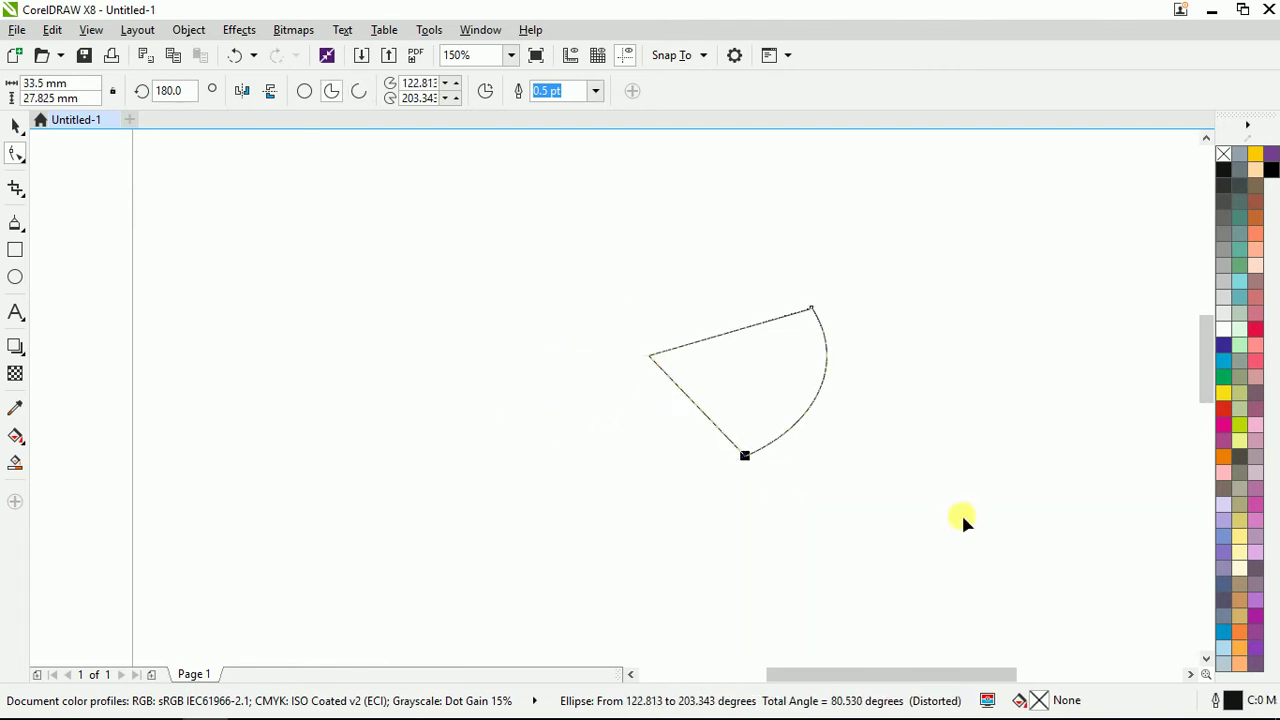
# Fill the pie with green and extend it with the Shape tool to span about 214° to 203°.
pyautogui.click(1222, 380)
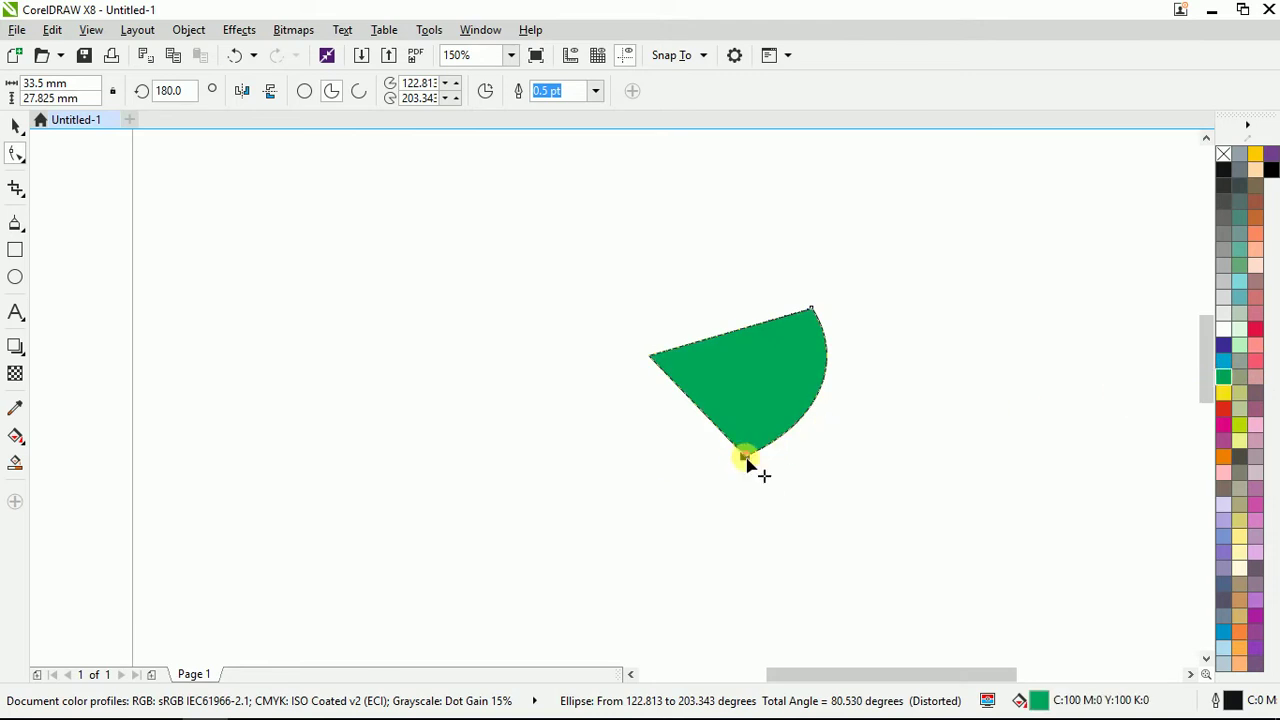
pyautogui.moveTo(745, 462); pyautogui.dragTo(694, 337)
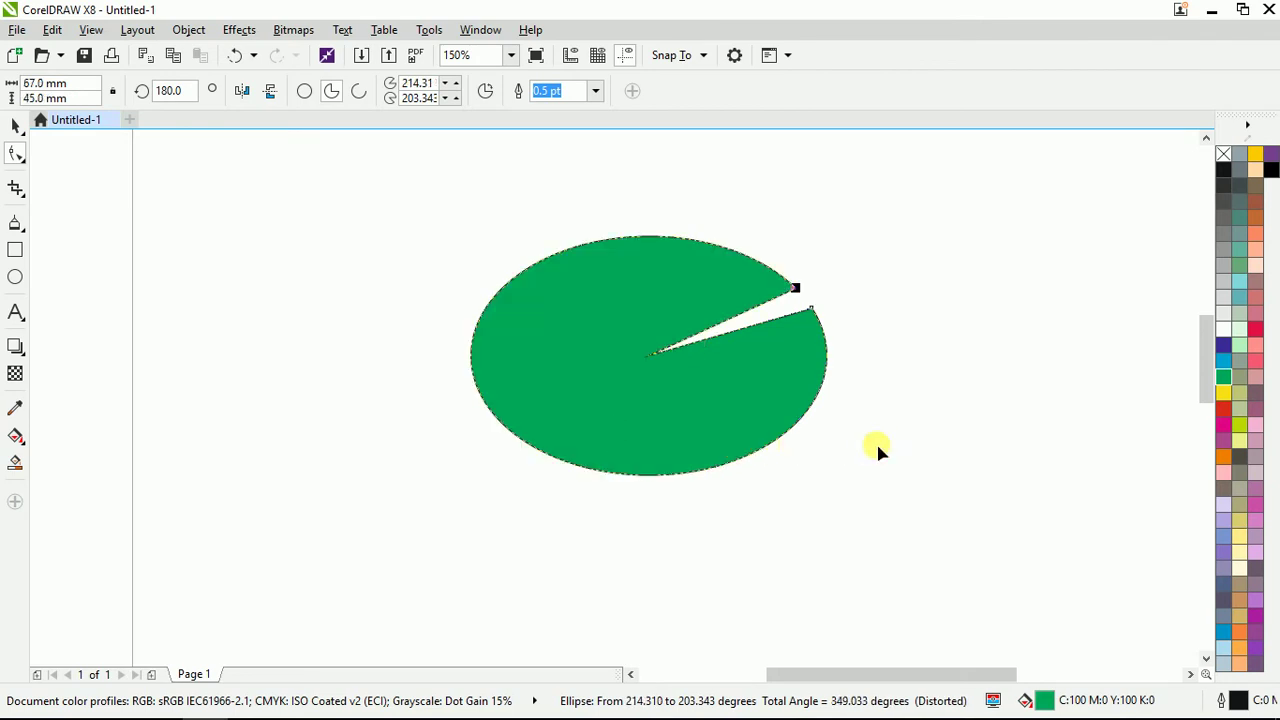
# Remove the pie's green fill and its outline, fill it with 70% black, and move it to the left.
pyautogui.click(1224, 155)
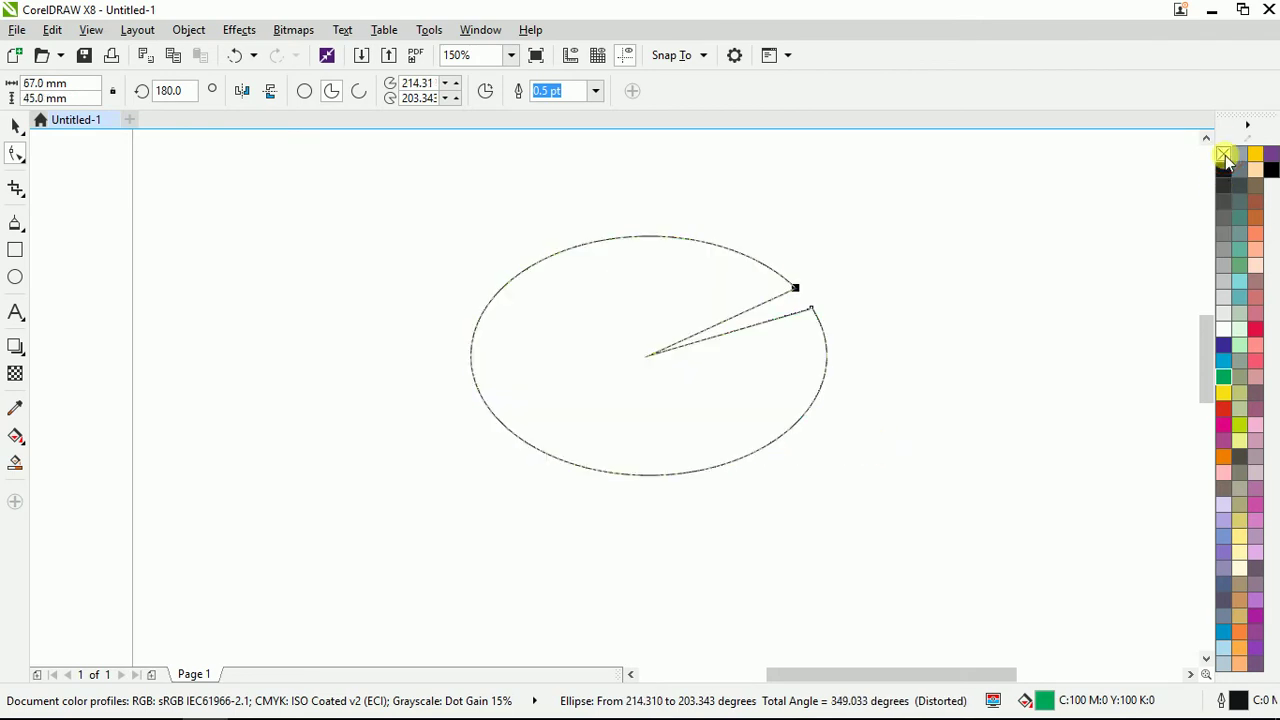
pyautogui.rightClick(1224, 155)
pyautogui.click(1224, 217)
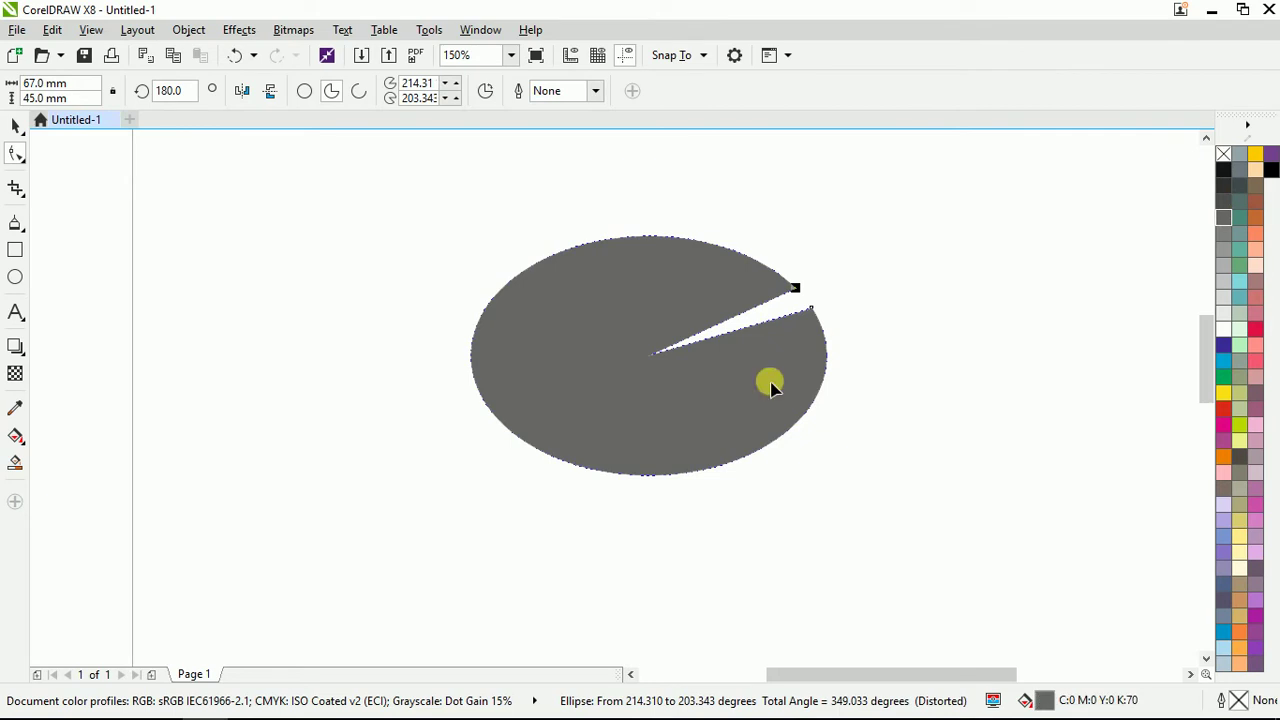
pyautogui.click(15, 125)
pyautogui.moveTo(745, 376); pyautogui.dragTo(628, 388)
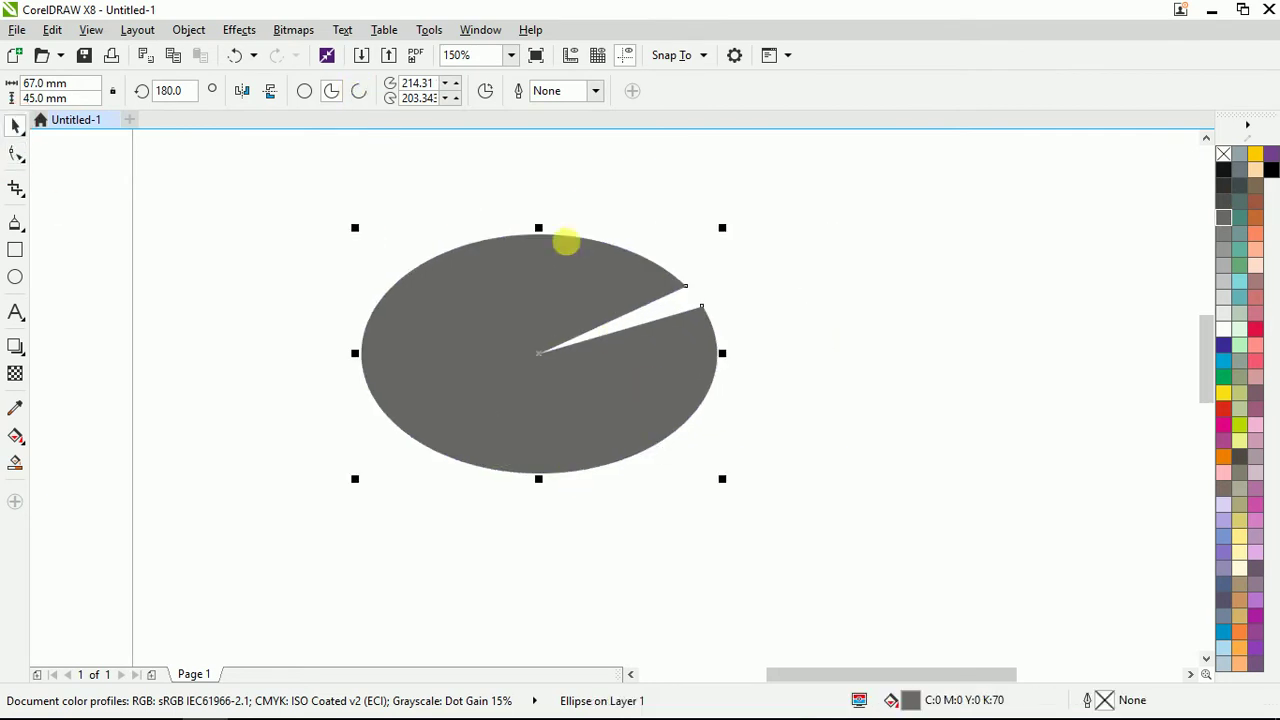
# Turn the pie into an arc and give it a 50% black outline 8 pt wide.
pyautogui.click(357, 90)
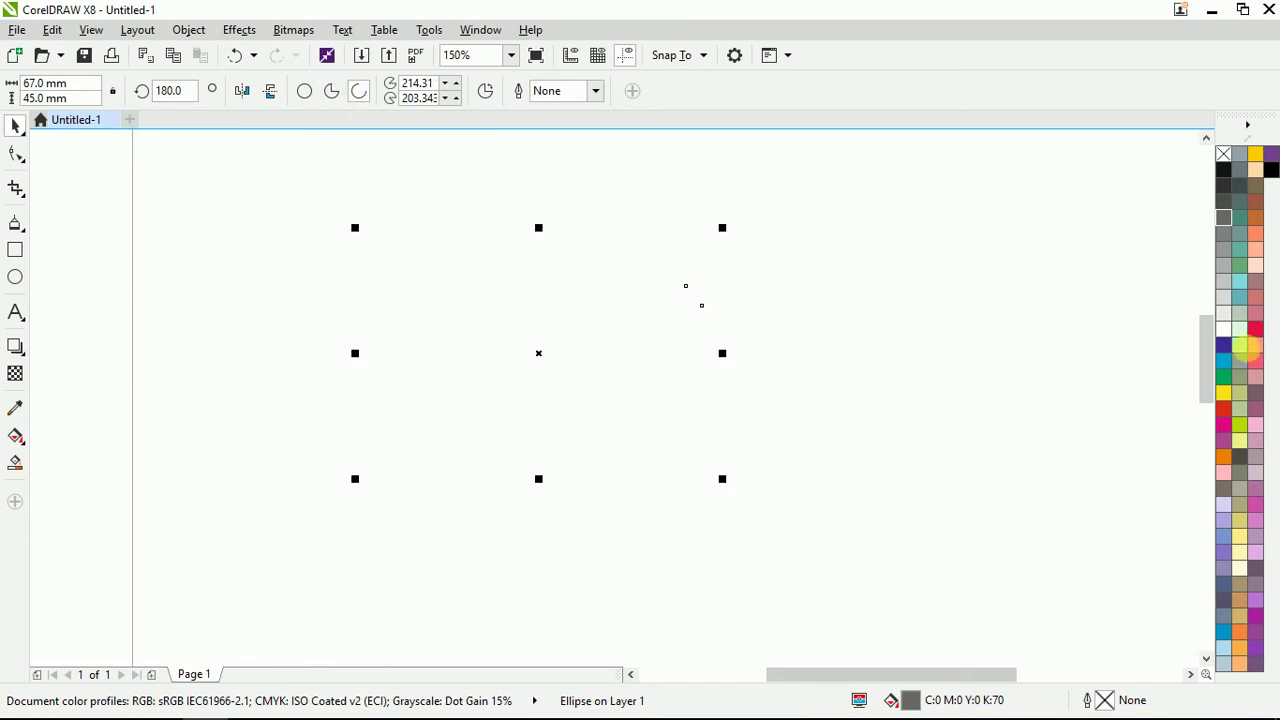
pyautogui.rightClick(1224, 250)
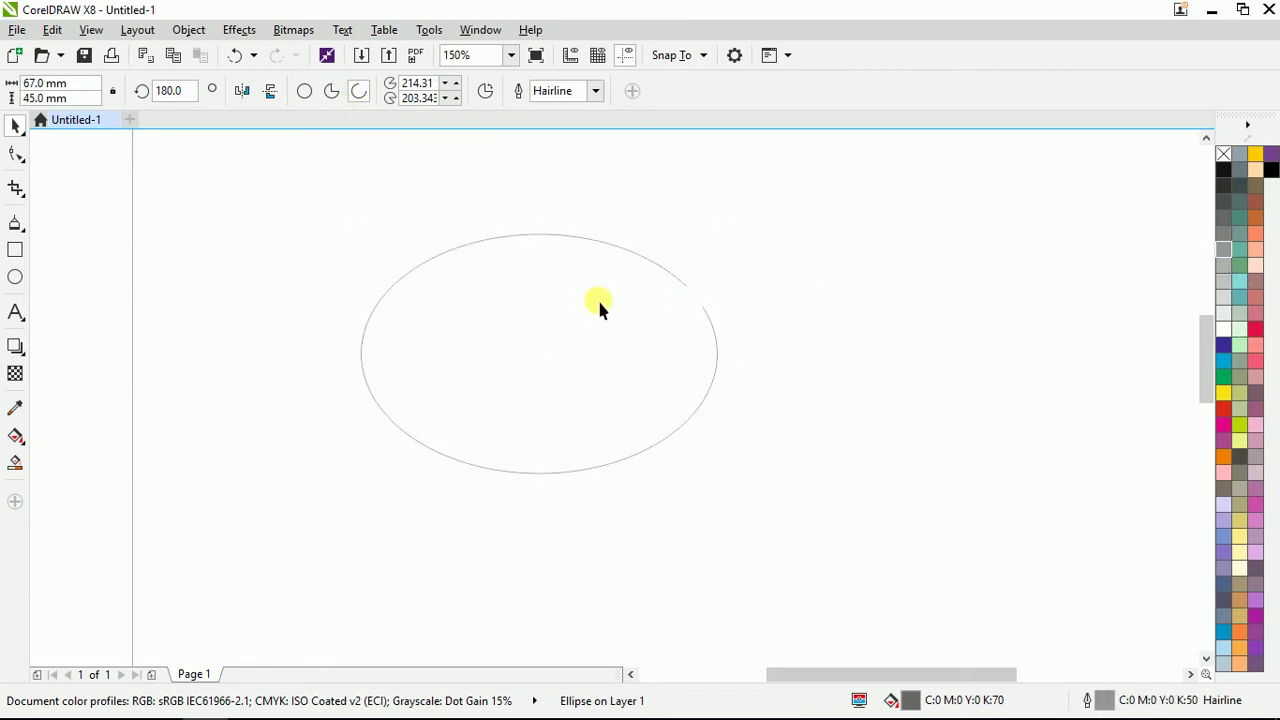
pyautogui.scroll(2, 594, 271)
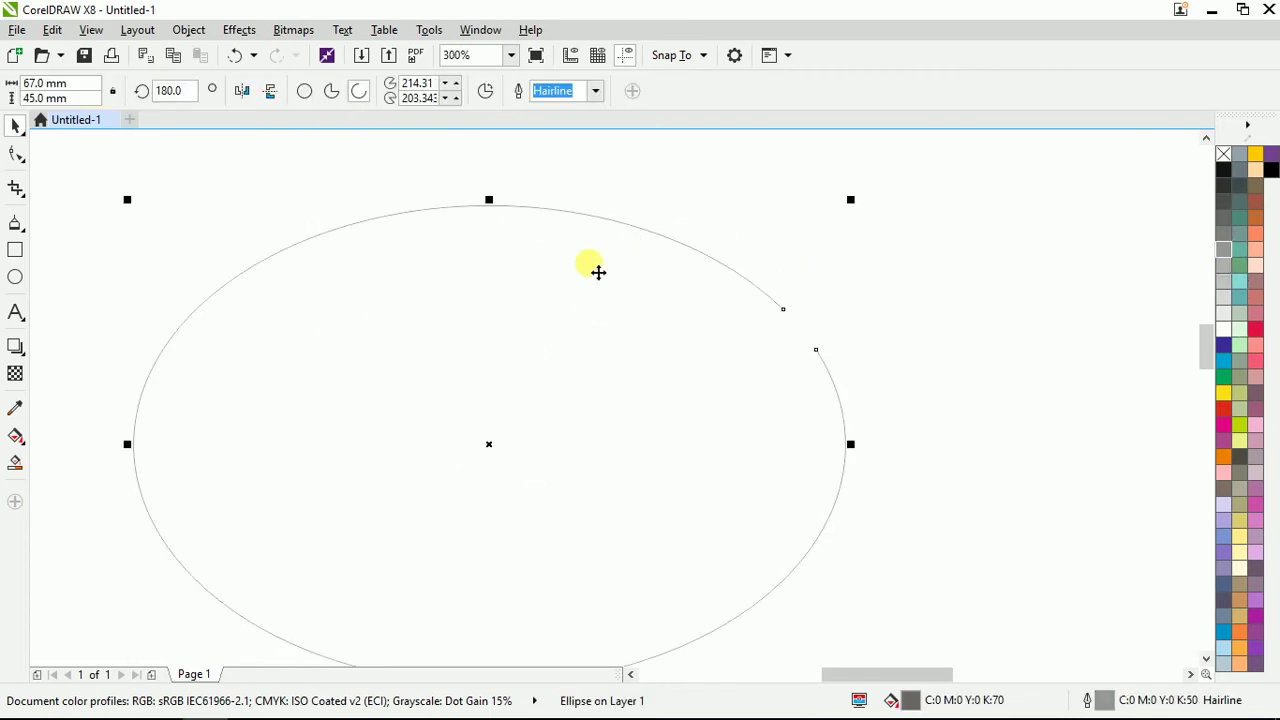
pyautogui.scroll(-2, 262, 186)
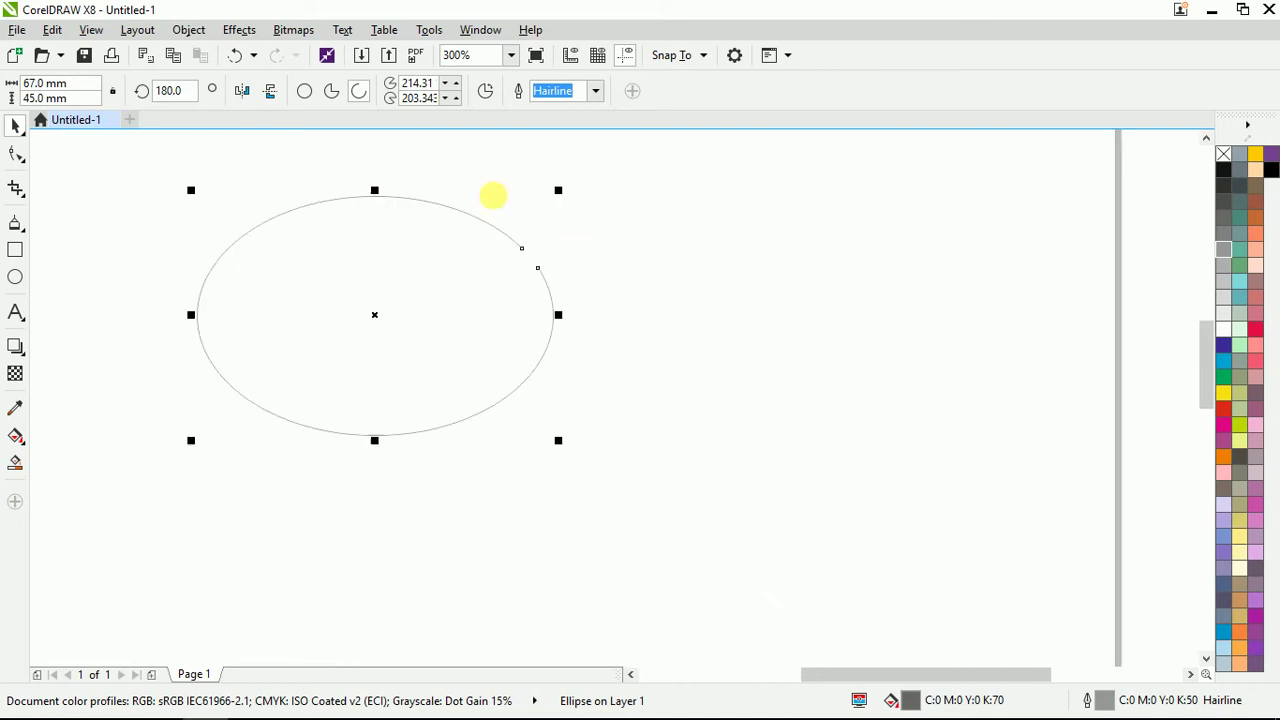
pyautogui.click(595, 91)
pyautogui.click(577, 240)
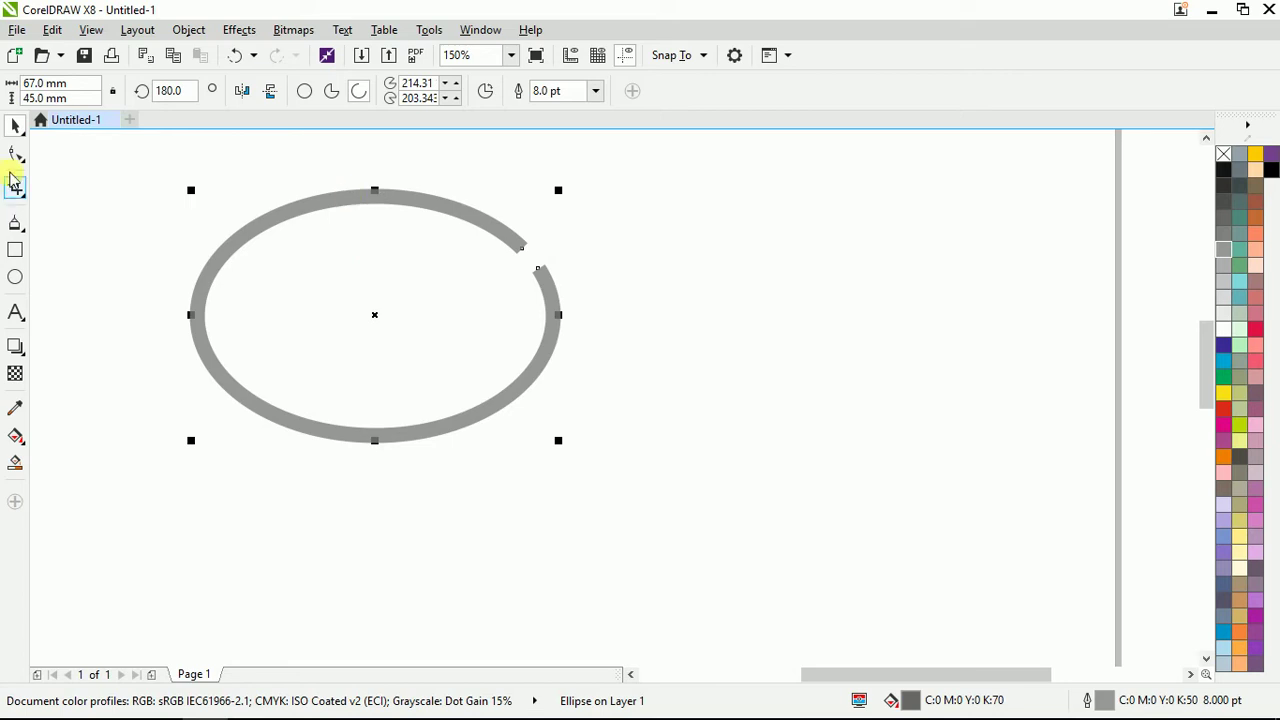
# Reshape the arc with the Shape tool to span about 1.5° to 203°, and turn the resulting pie back into an arc.
pyautogui.click(15, 154)
pyautogui.moveTo(522, 247); pyautogui.dragTo(297, 322)
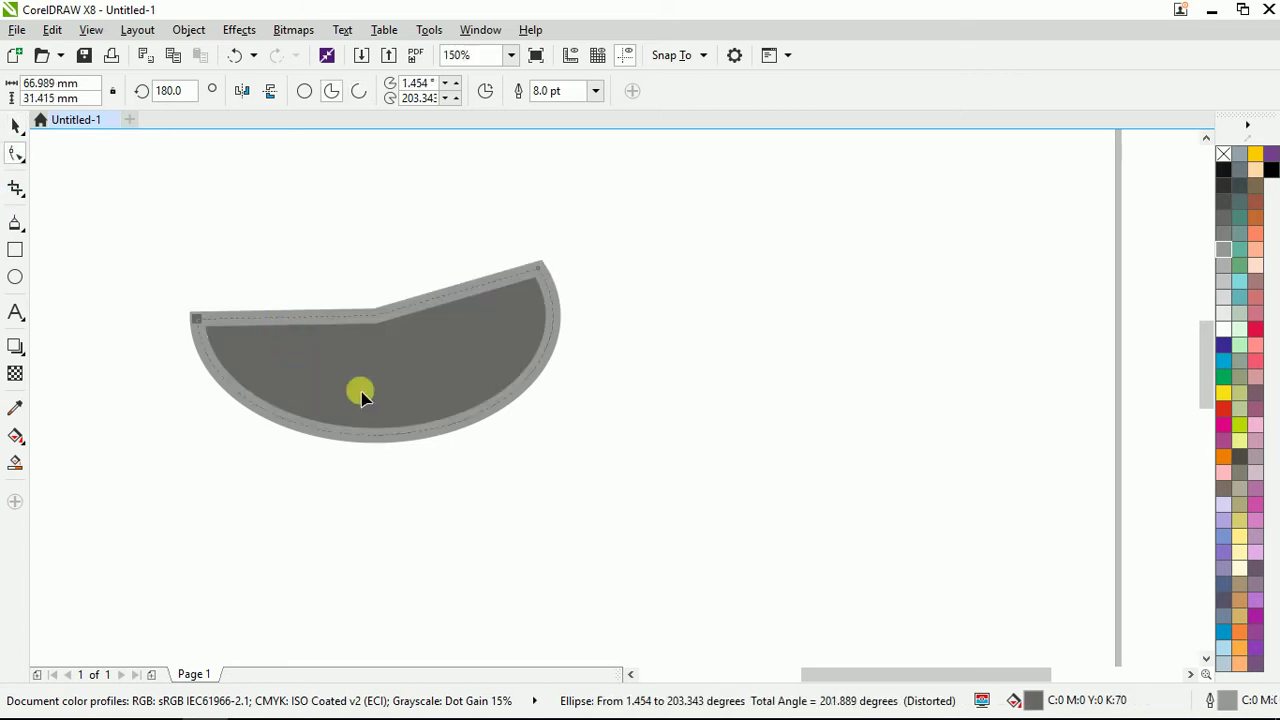
pyautogui.click(359, 92)
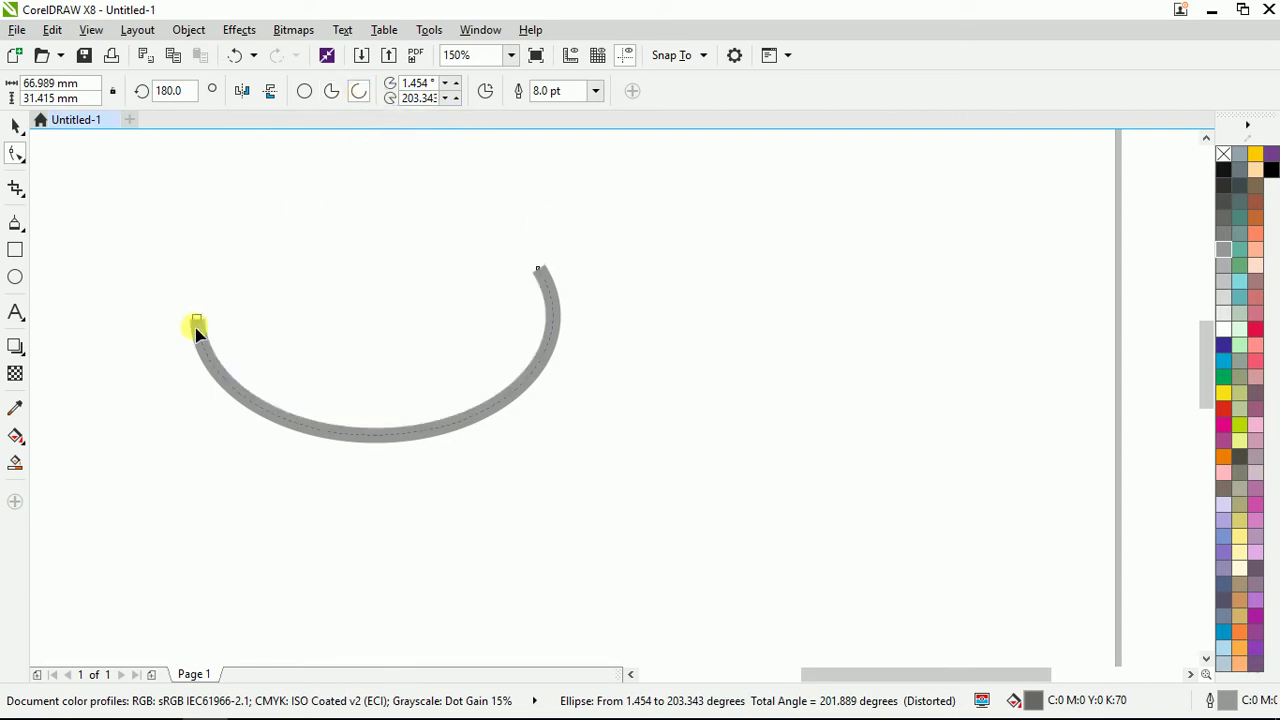
# Shorten the arc to start at about 83° and reverse its direction to produce the complementary arc.
pyautogui.moveTo(198, 326); pyautogui.dragTo(352, 442)
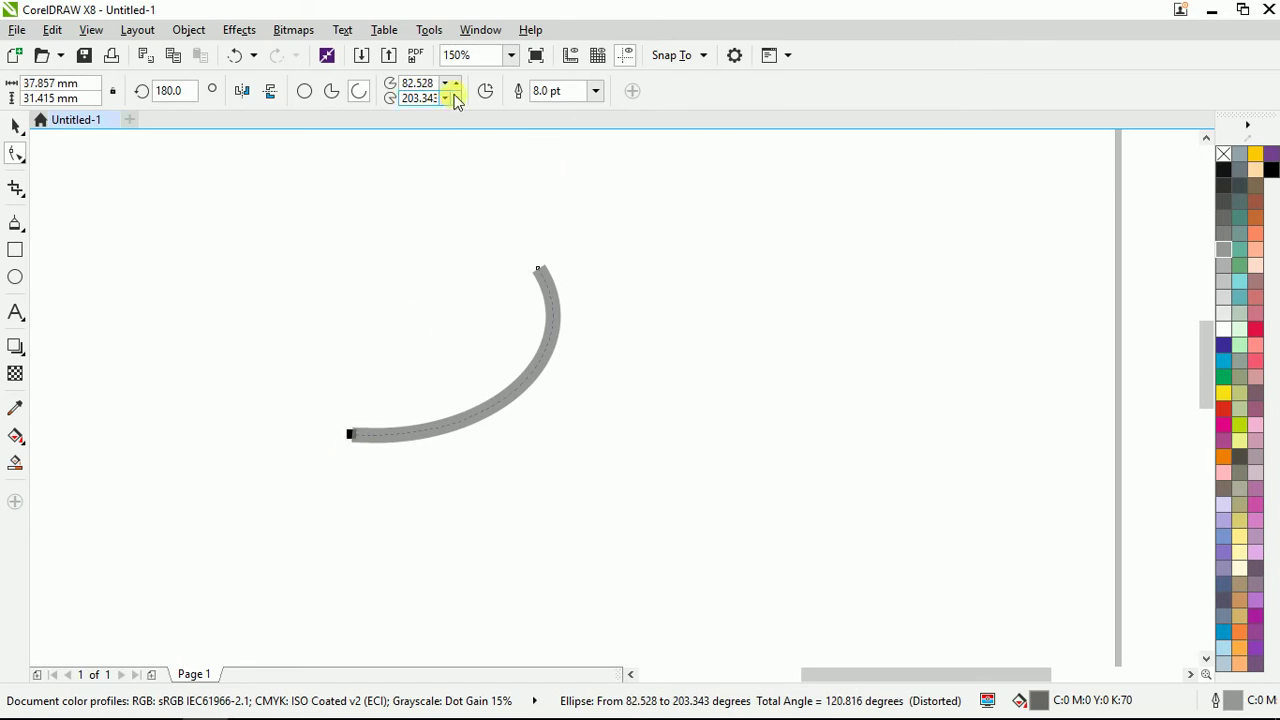
pyautogui.click(485, 91)
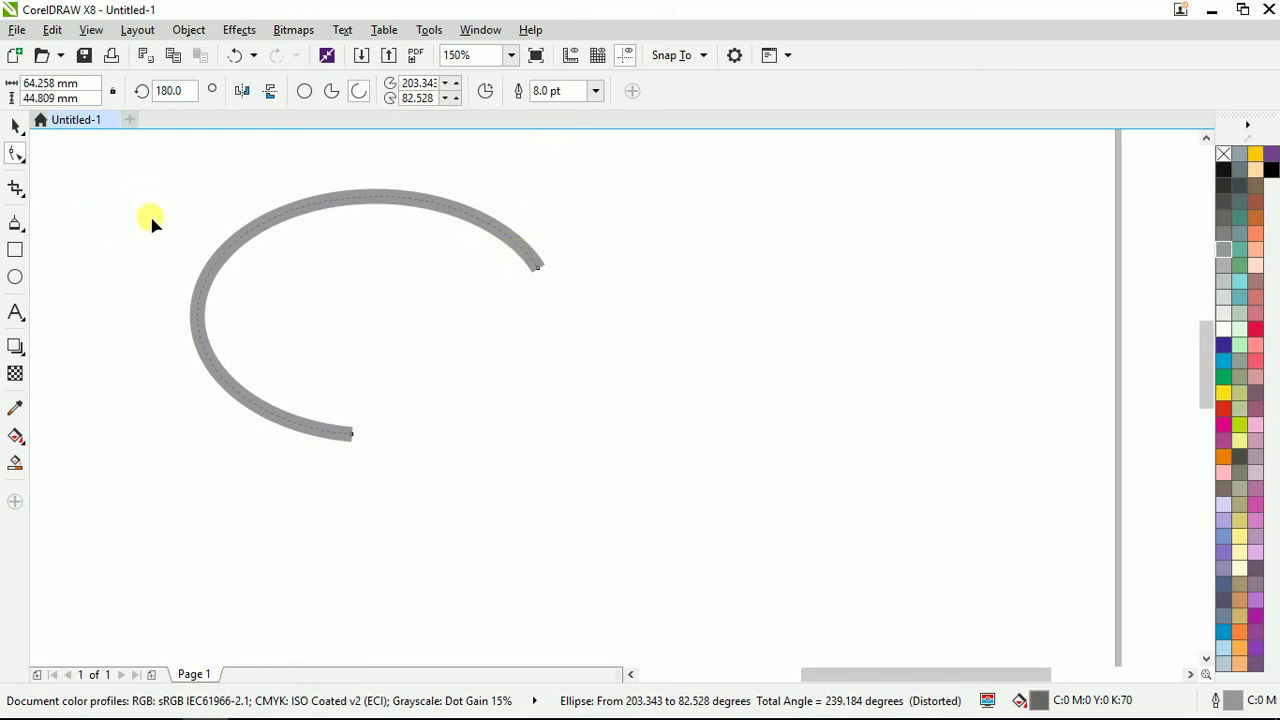
# Move the arc slightly to the right and down on the page.
pyautogui.click(15, 125)
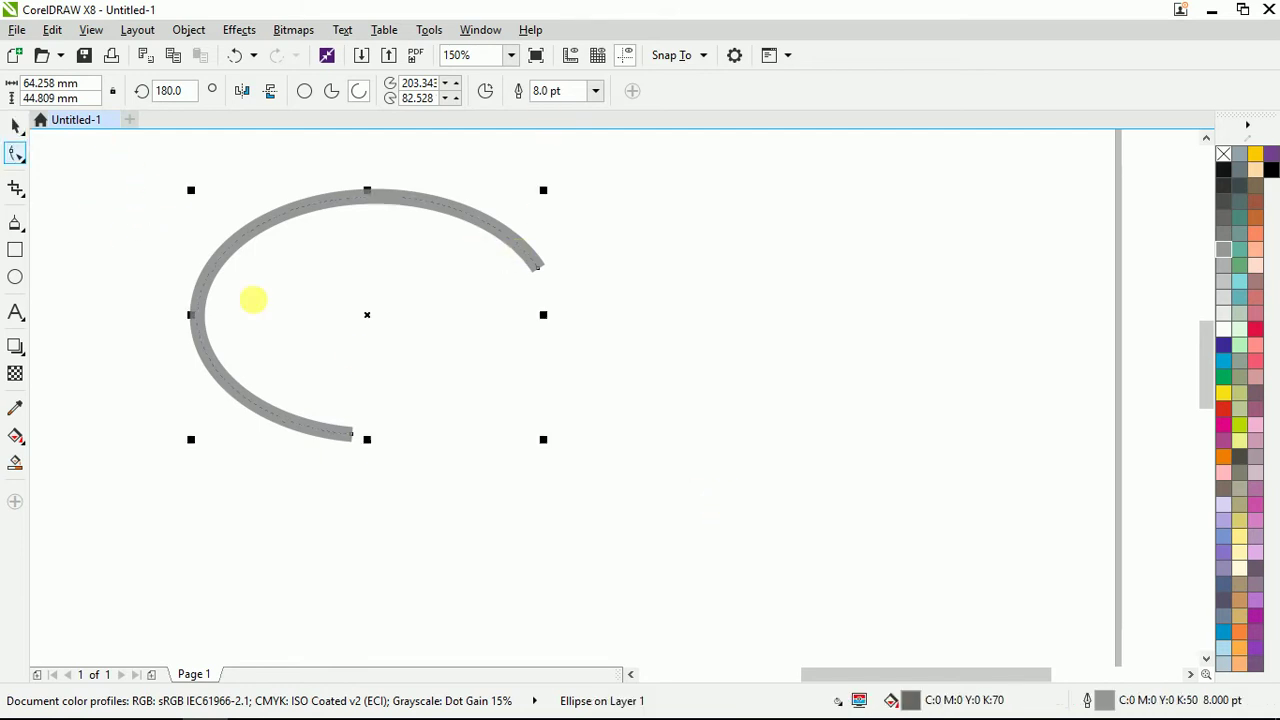
pyautogui.click(258, 235)
pyautogui.moveTo(258, 235); pyautogui.dragTo(306, 248)
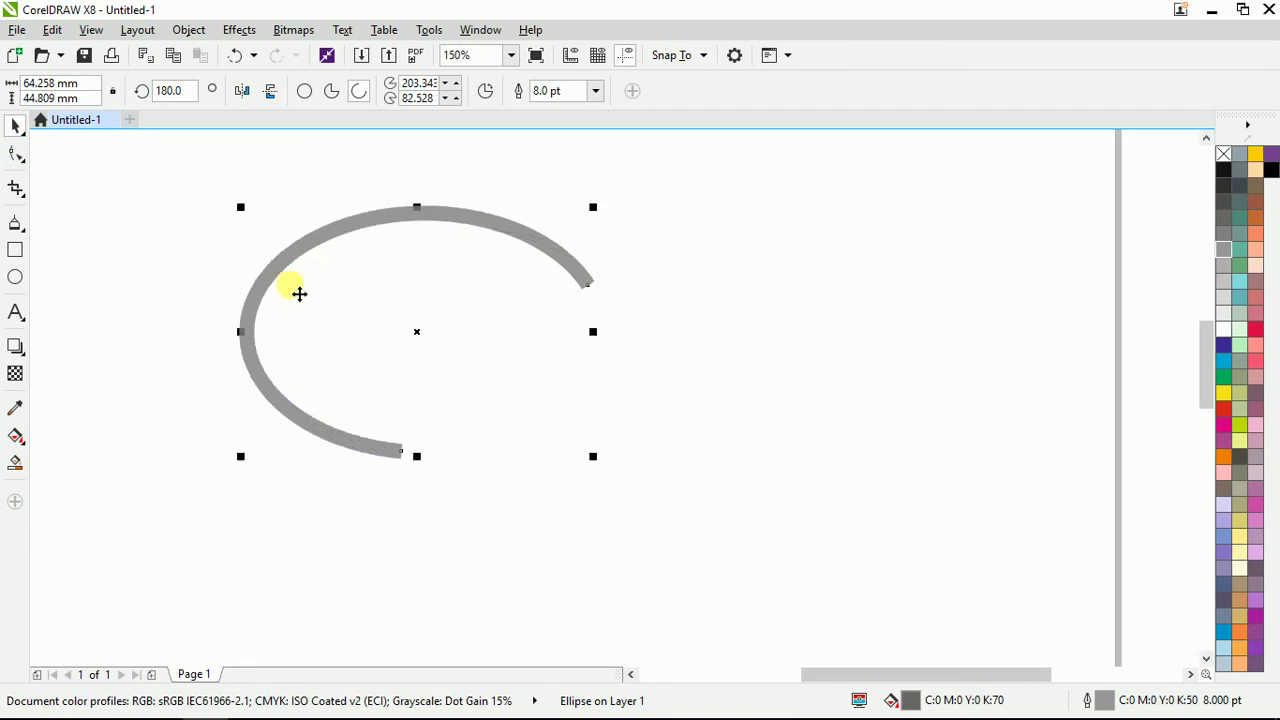
# Narrow the arc from its right side and its left side to about 46 mm wide, keeping its height.
pyautogui.moveTo(593, 331); pyautogui.dragTo(535, 340)
pyautogui.click(600, 283)
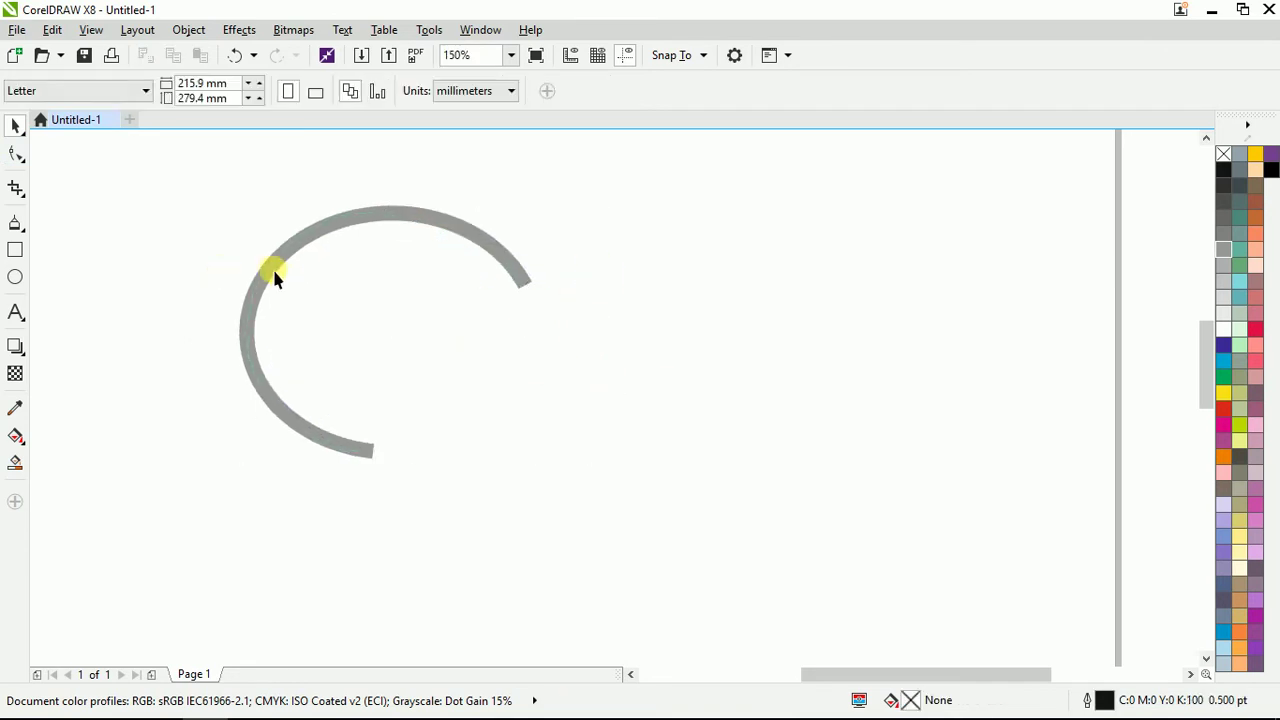
pyautogui.click(295, 276)
pyautogui.click(250, 318)
pyautogui.click(246, 320)
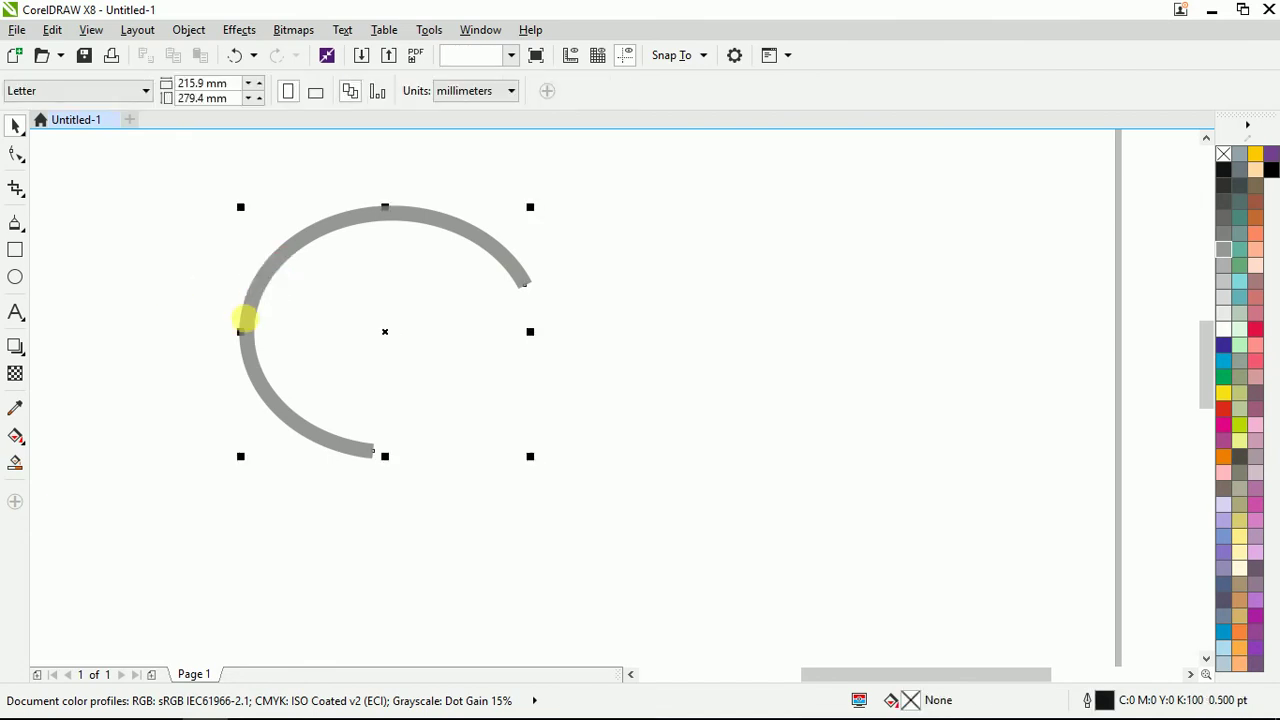
pyautogui.moveTo(240, 333); pyautogui.dragTo(262, 360)
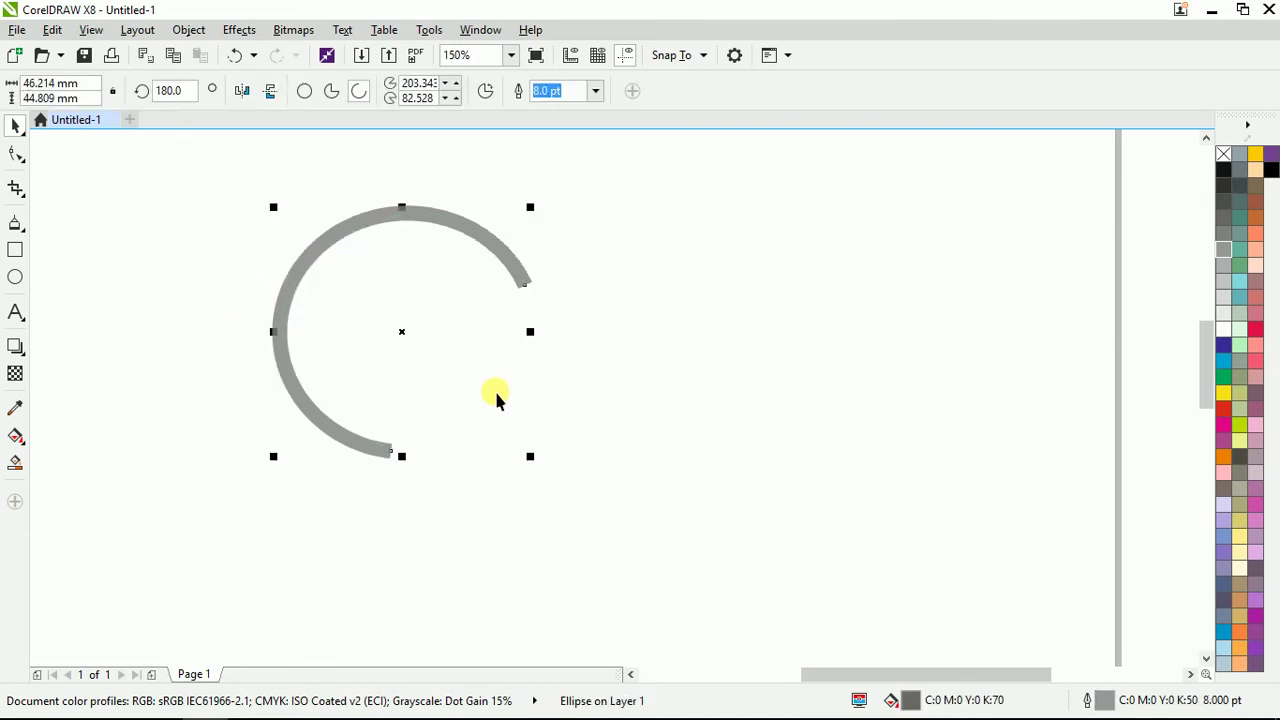